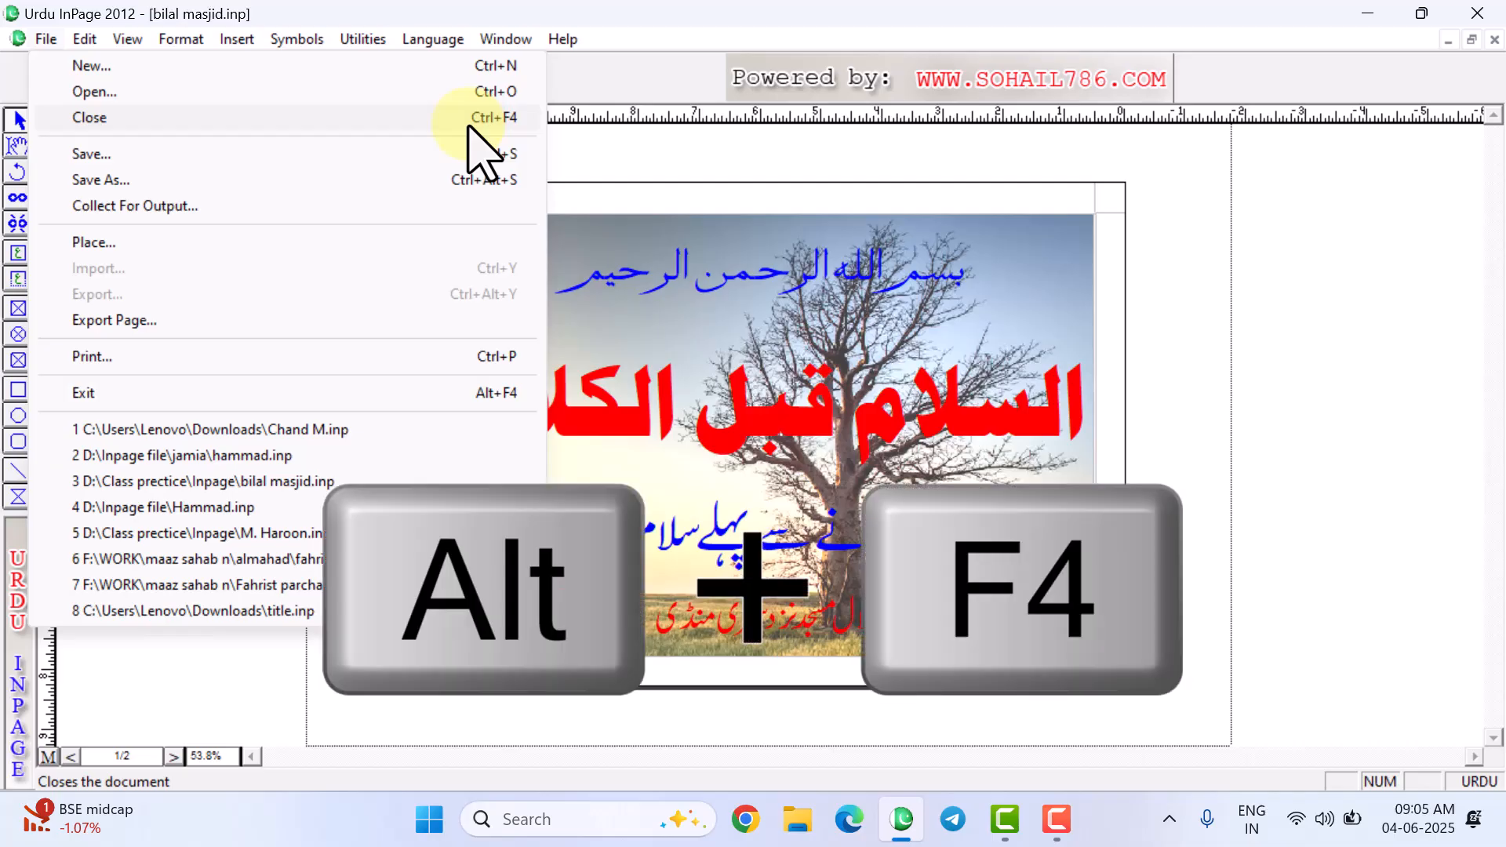
- Close the Chrome profile picker and the bilal masjid poster document
click(746, 820)
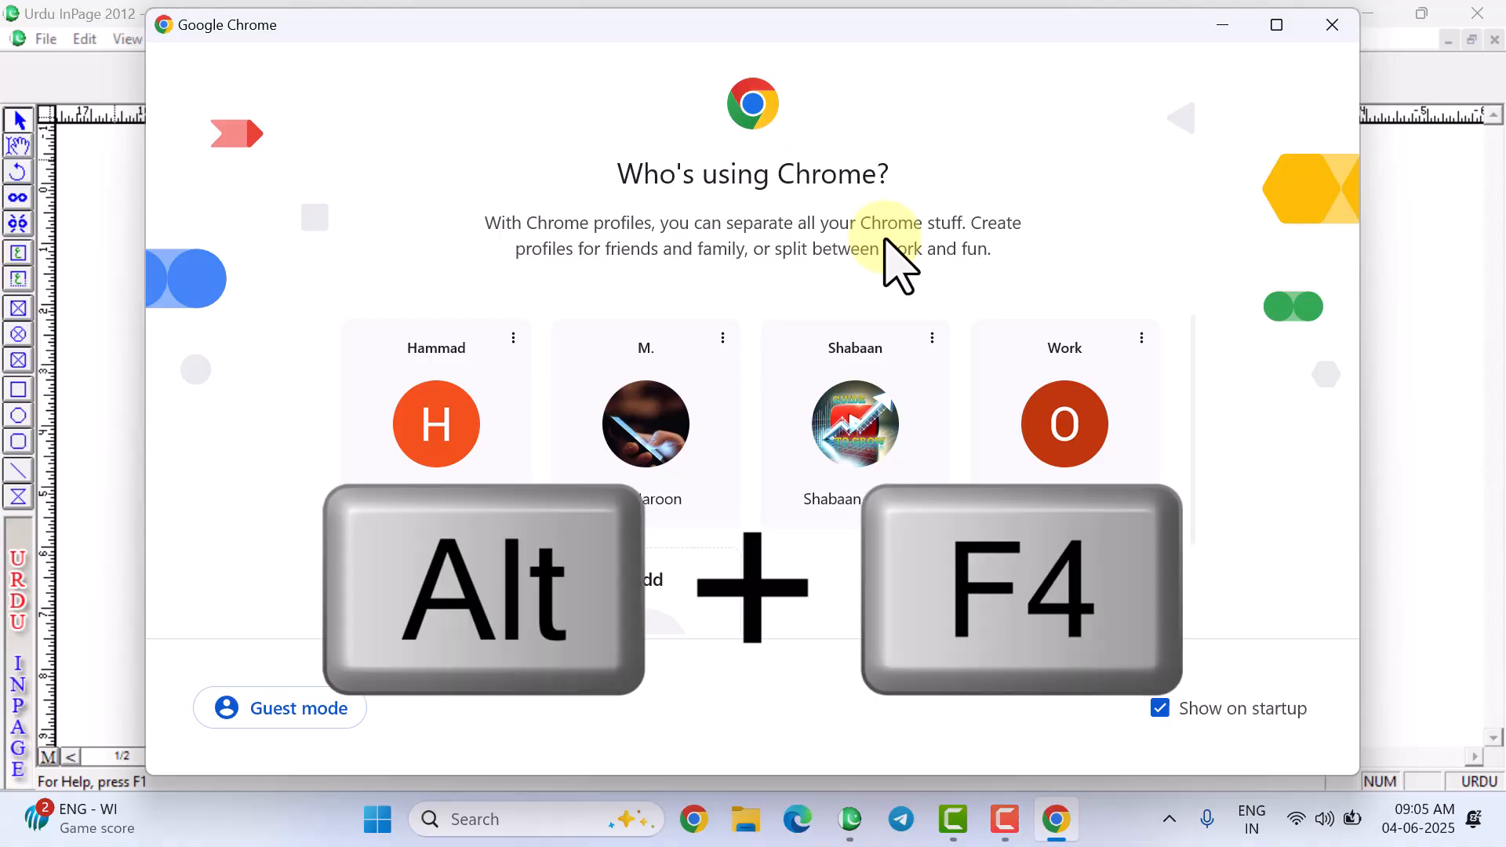
key(alt+F4)
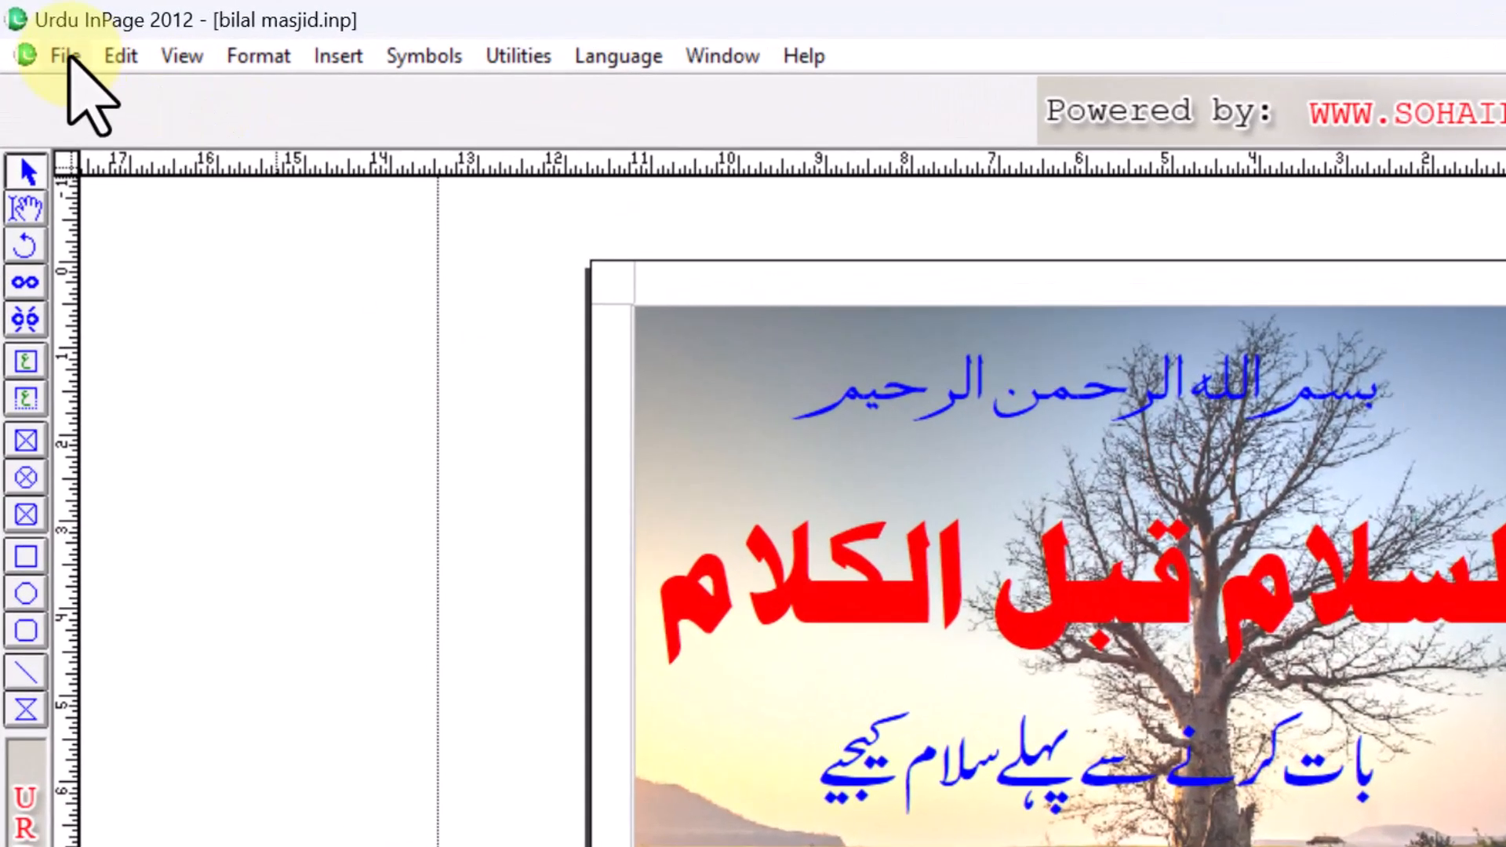
click(46, 39)
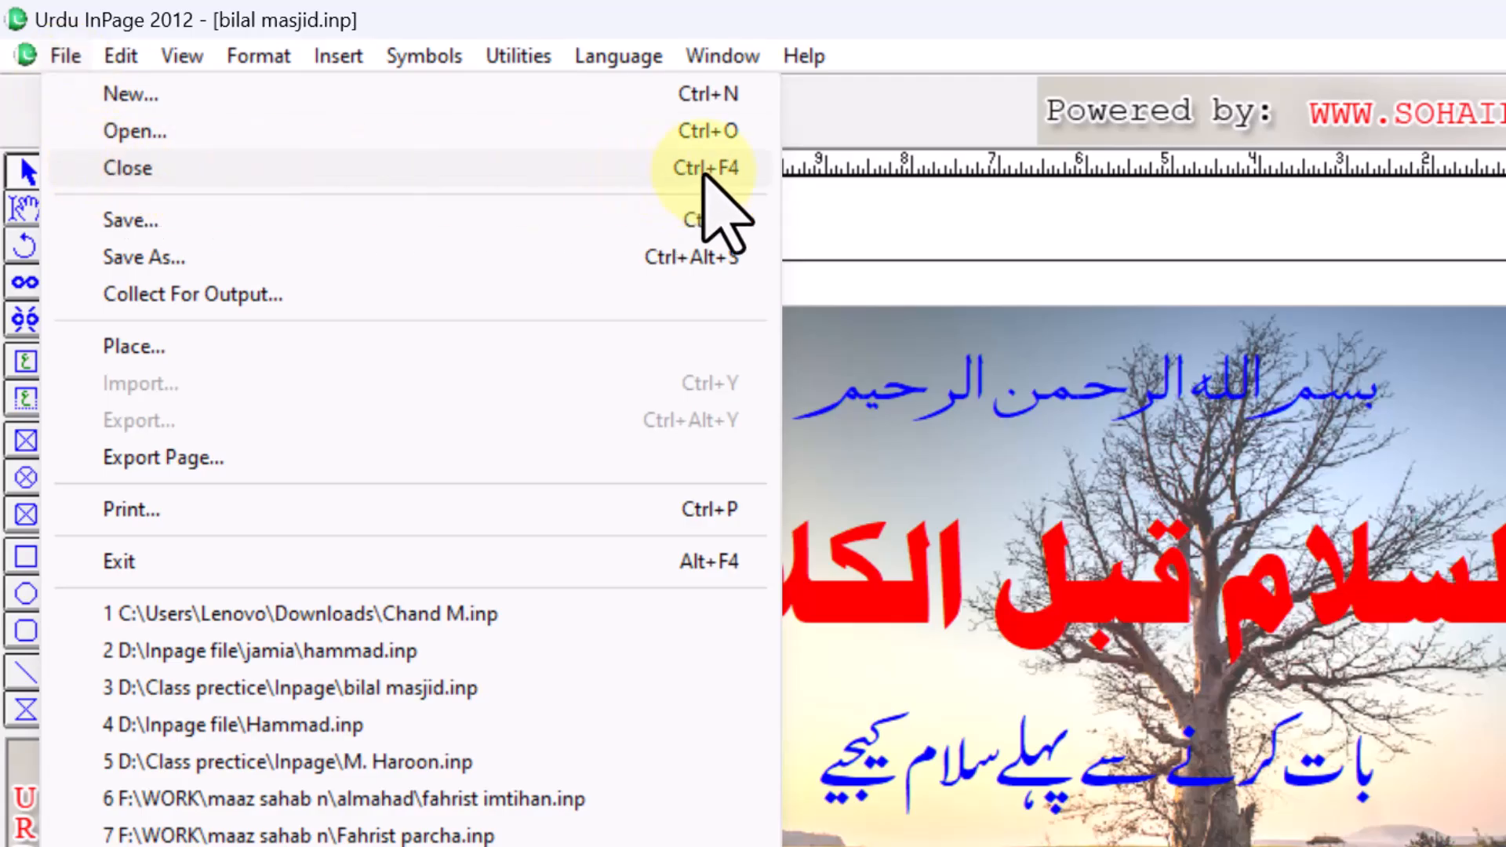
click(953, 327)
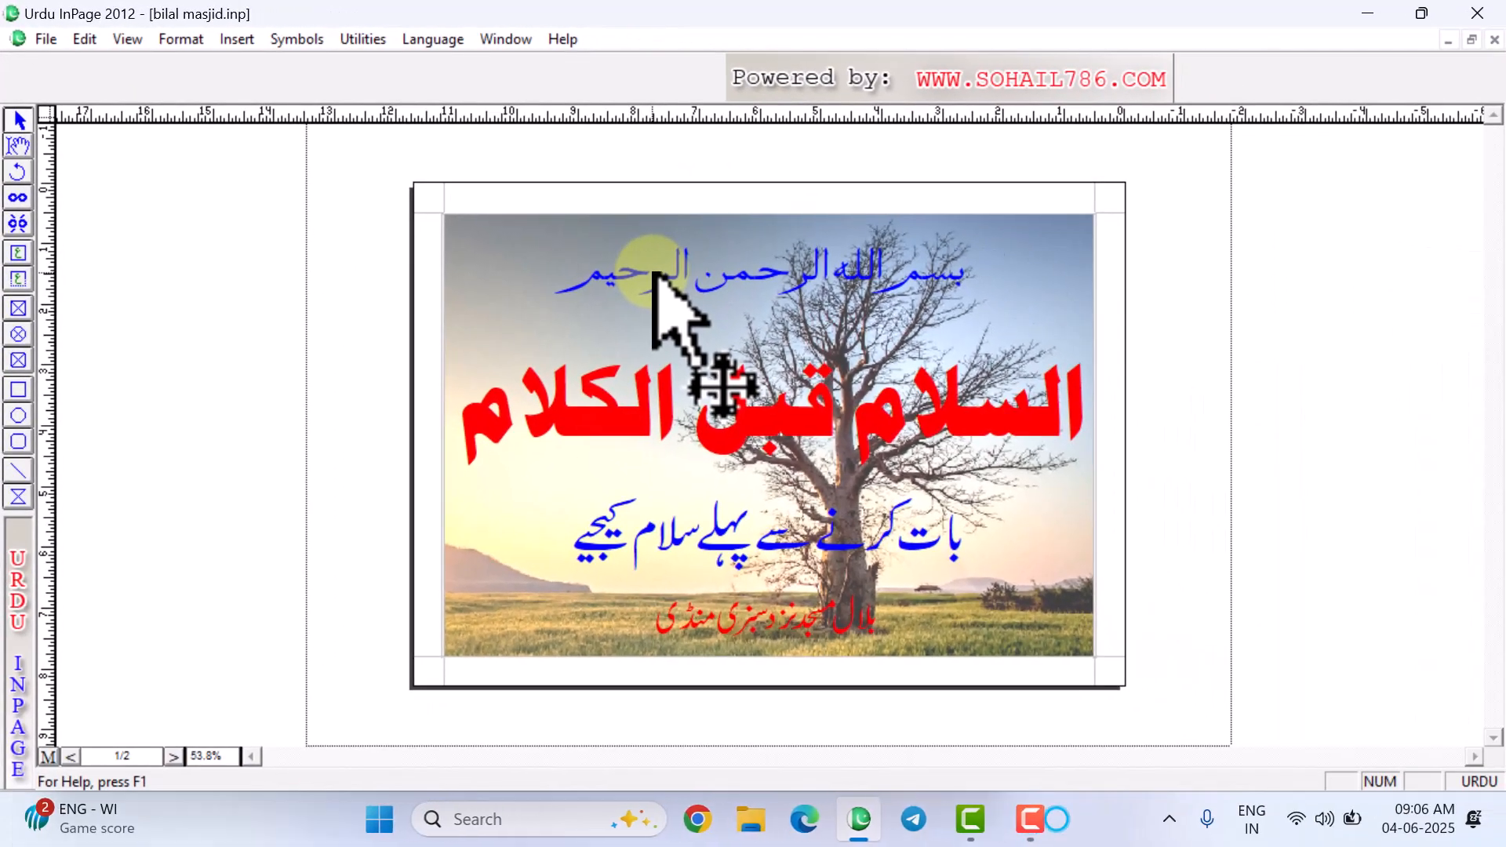
key(ctrl+F4)
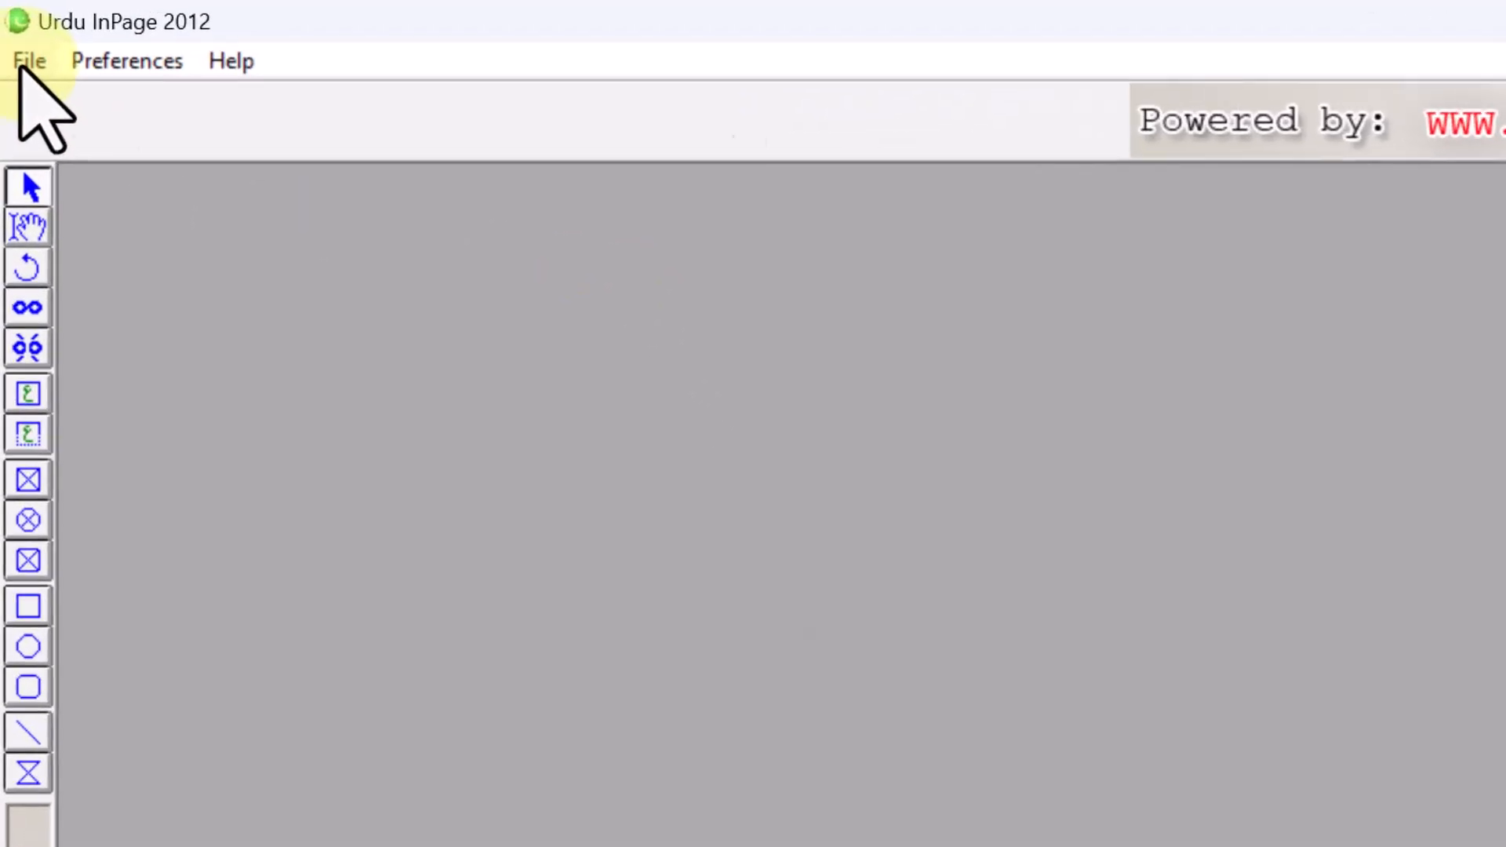
- Create a blank portrait A4 document, then close it again
click(29, 62)
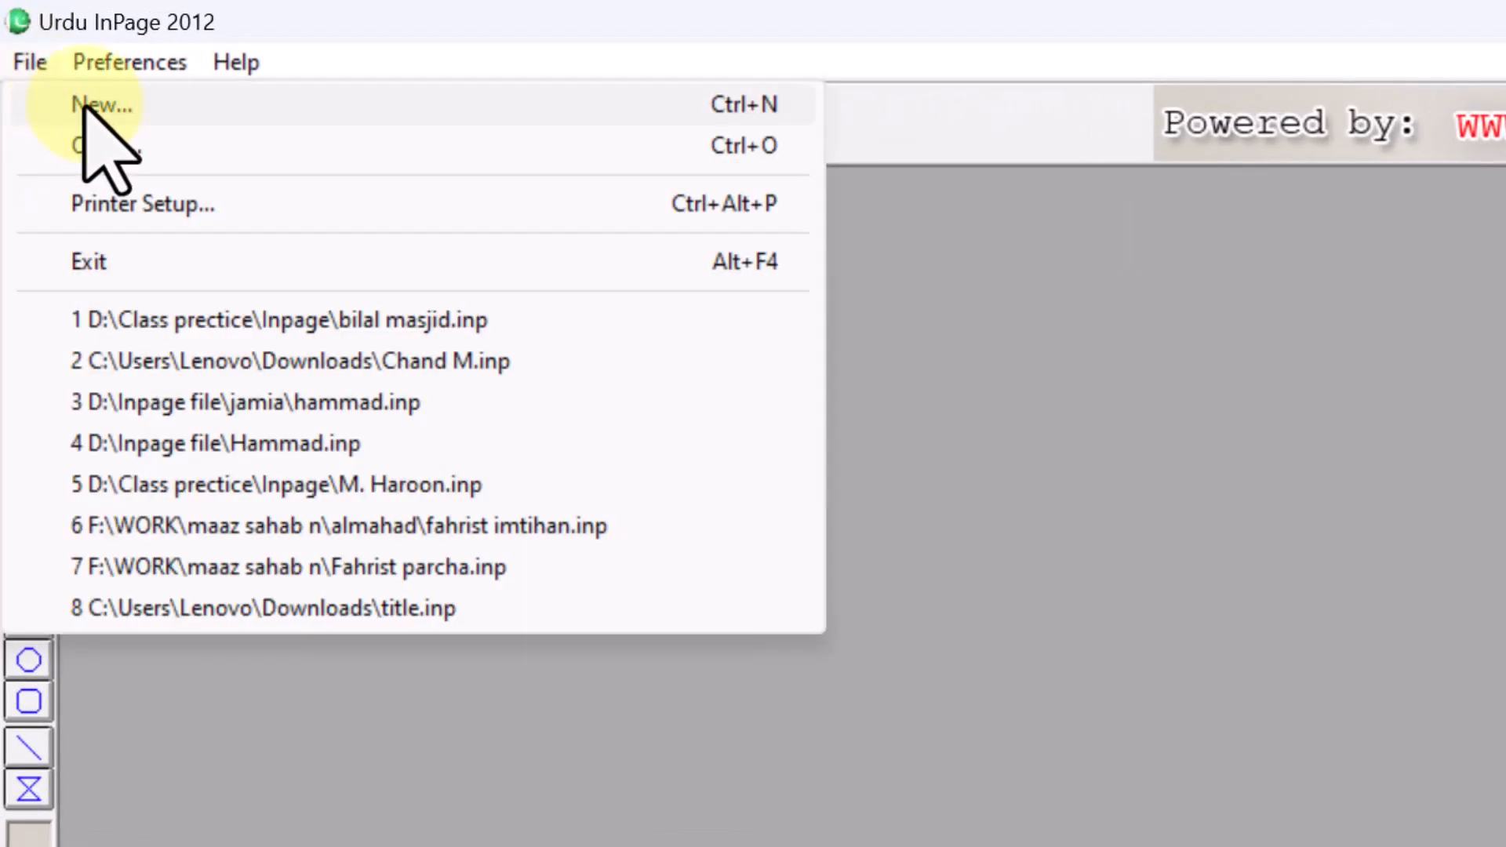
click(82, 102)
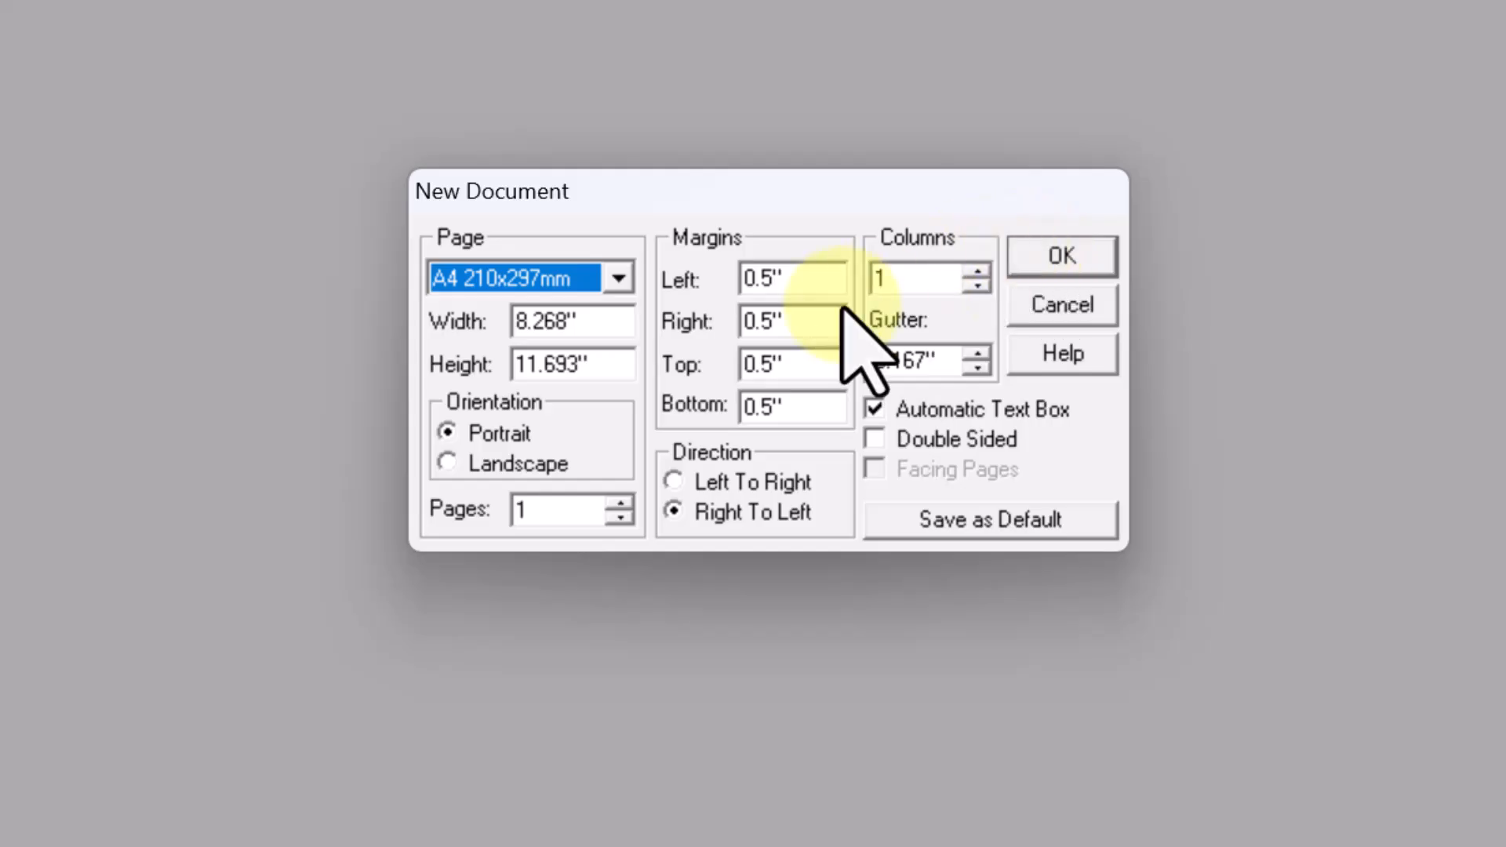
click(1066, 265)
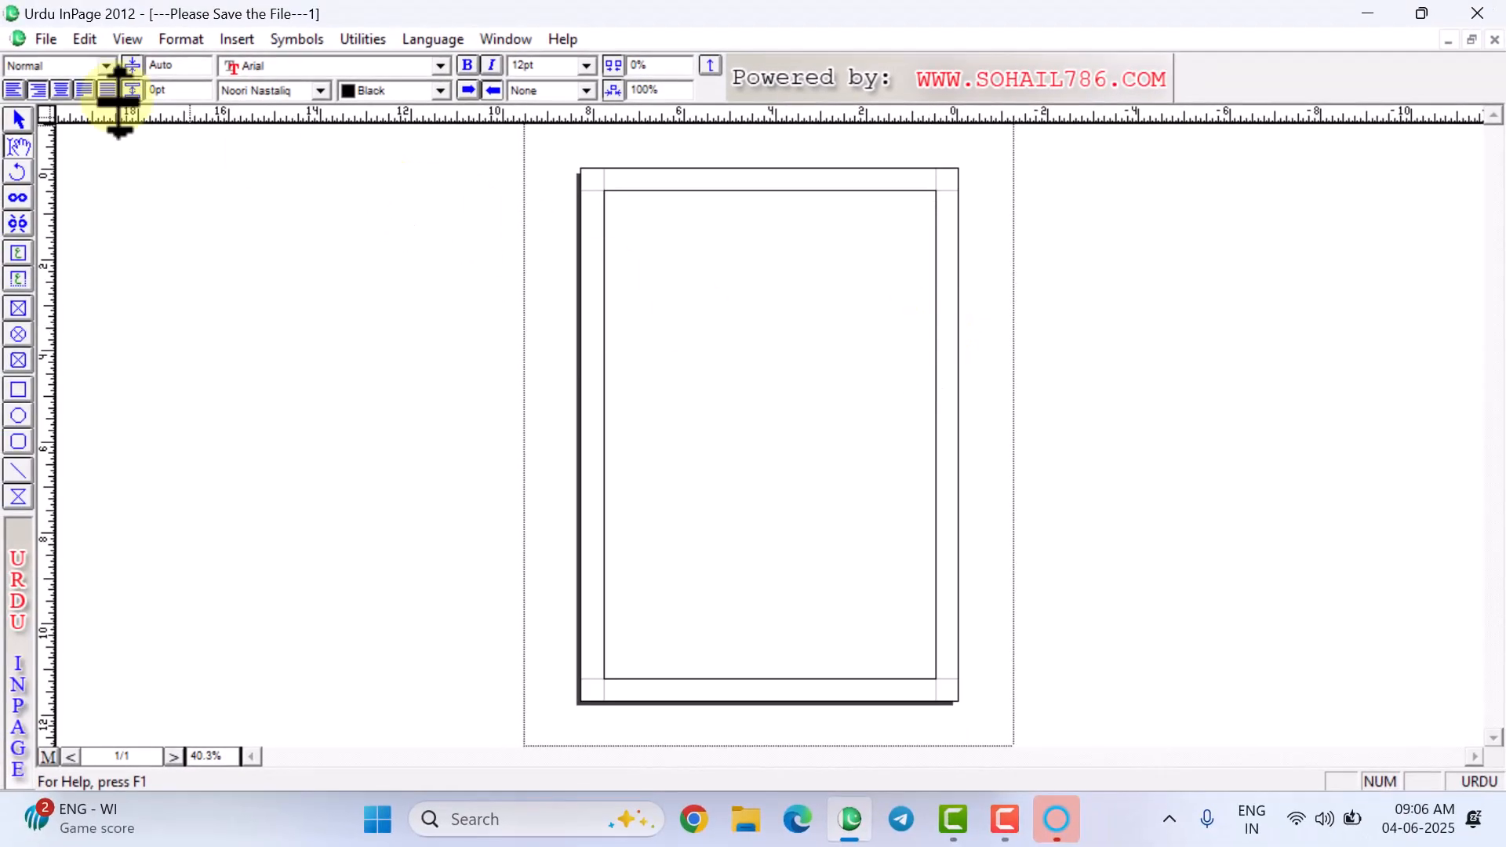
click(45, 39)
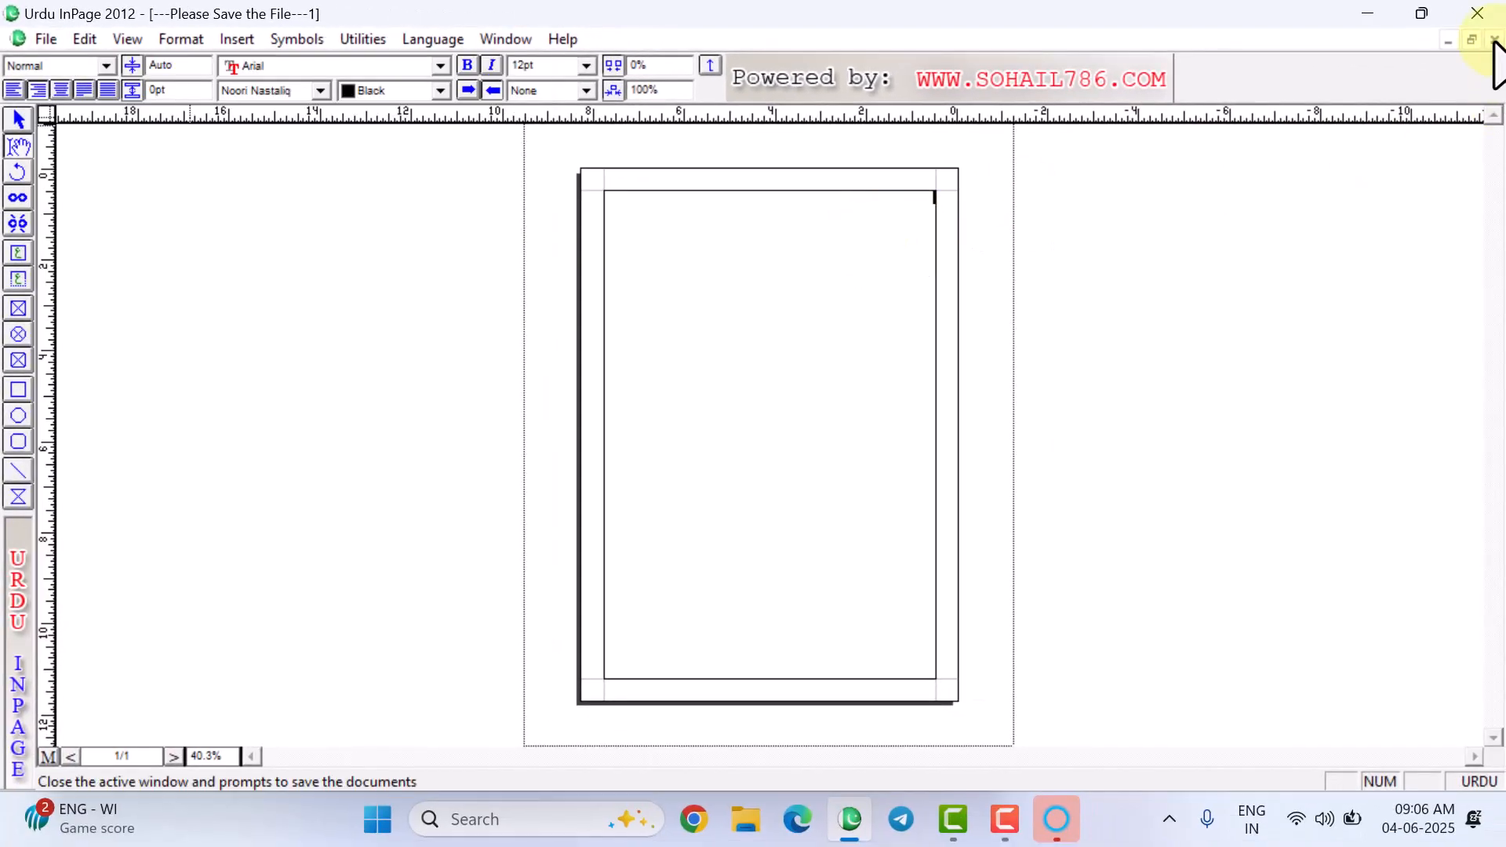
click(1495, 39)
- Create a new blank A4 document in landscape orientation
click(20, 40)
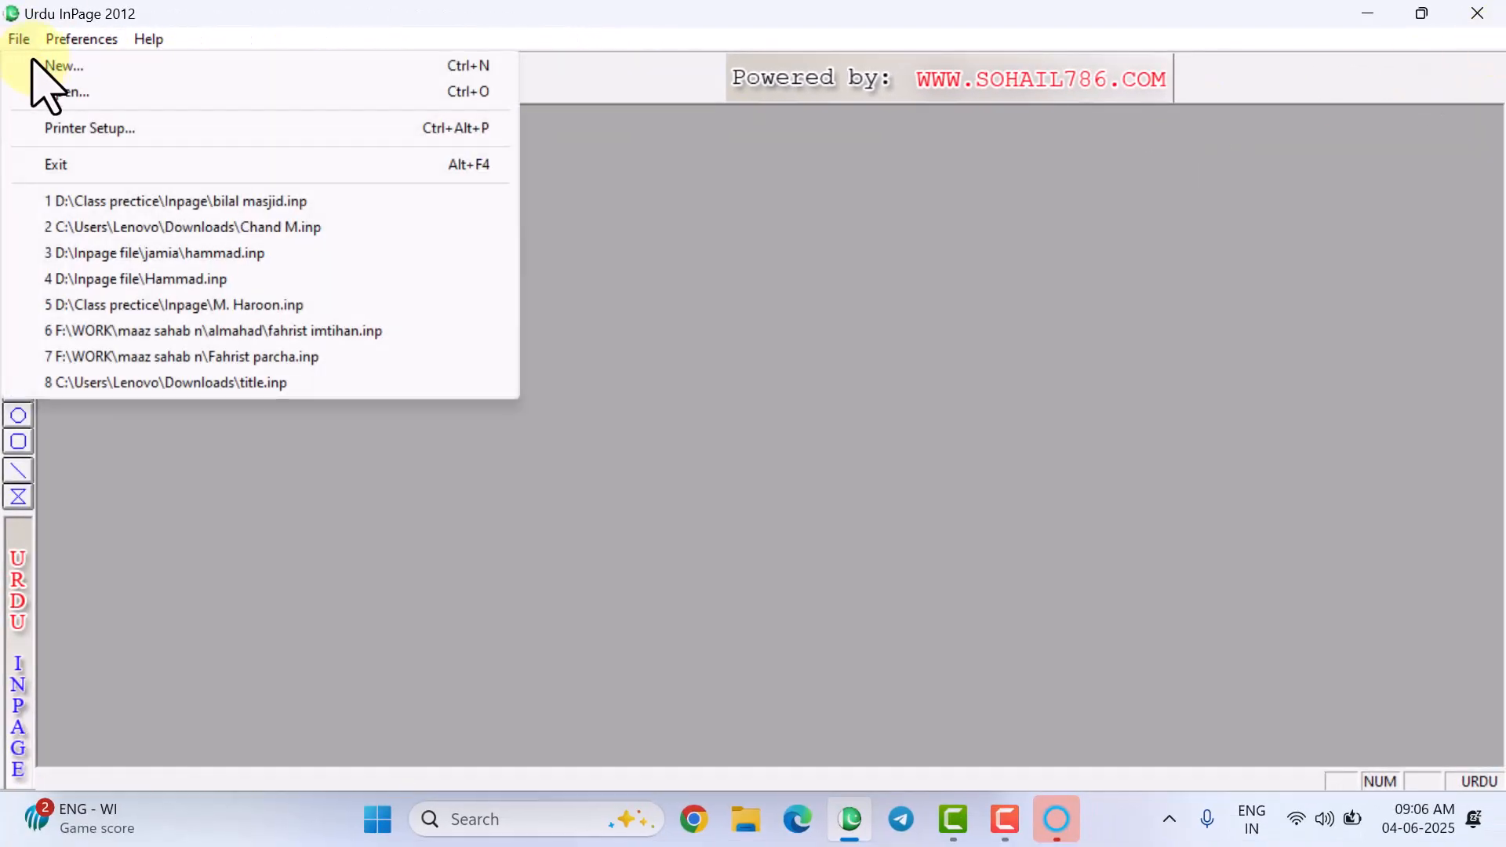
click(43, 65)
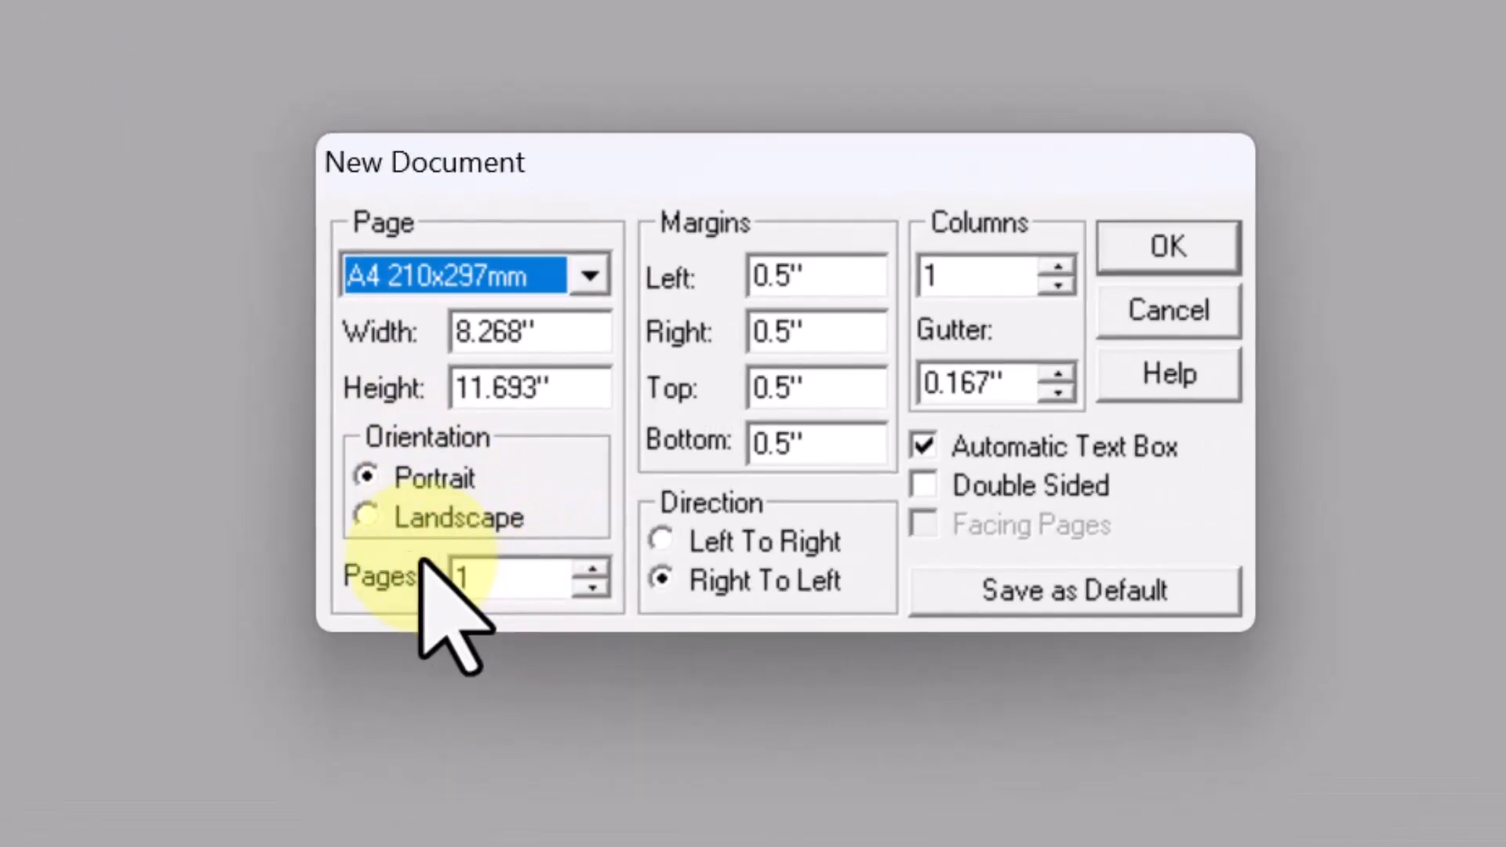
click(365, 518)
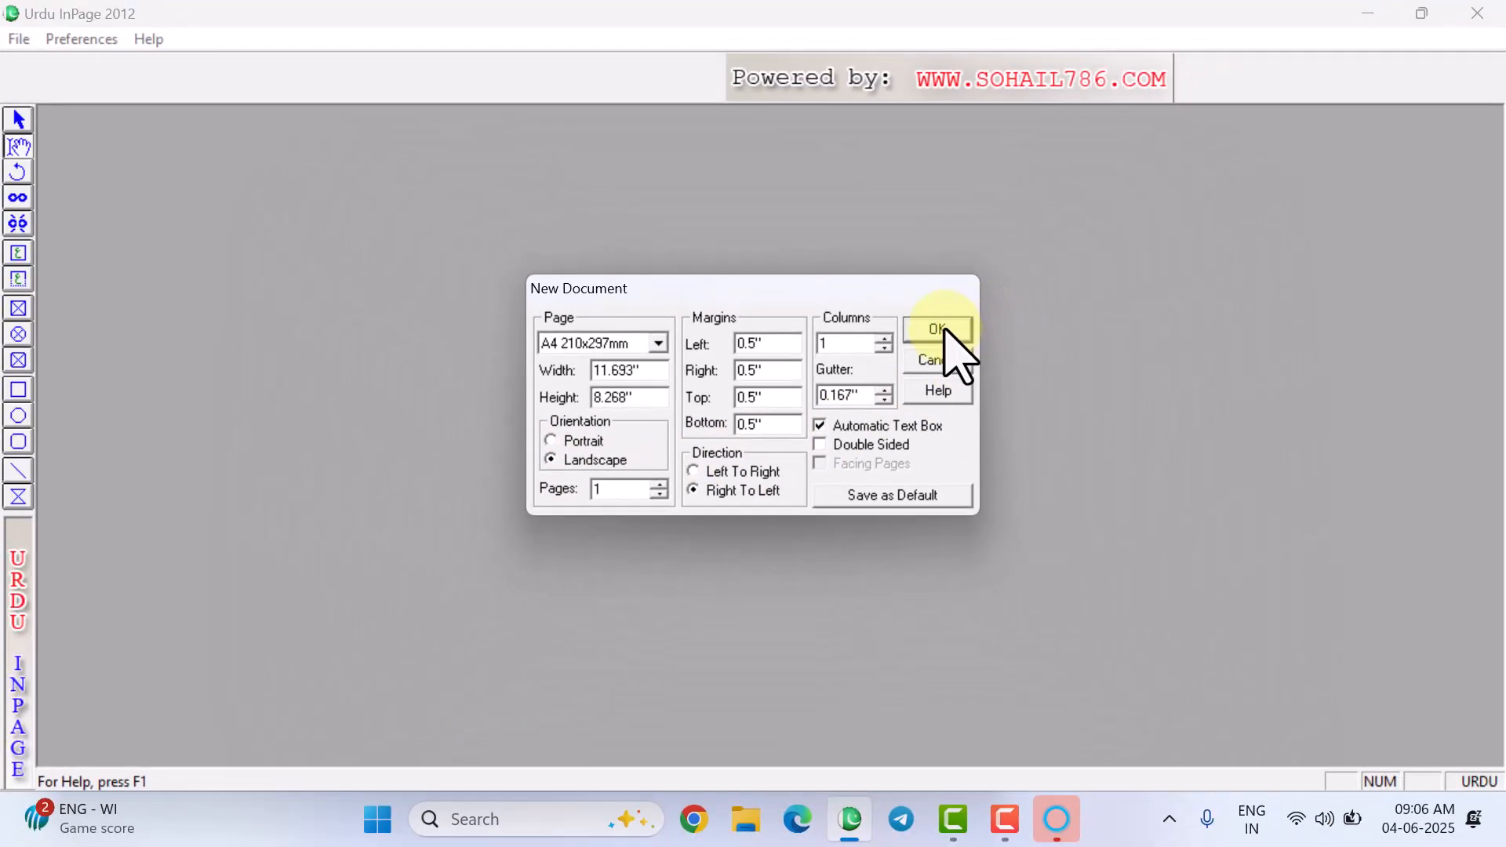
click(995, 311)
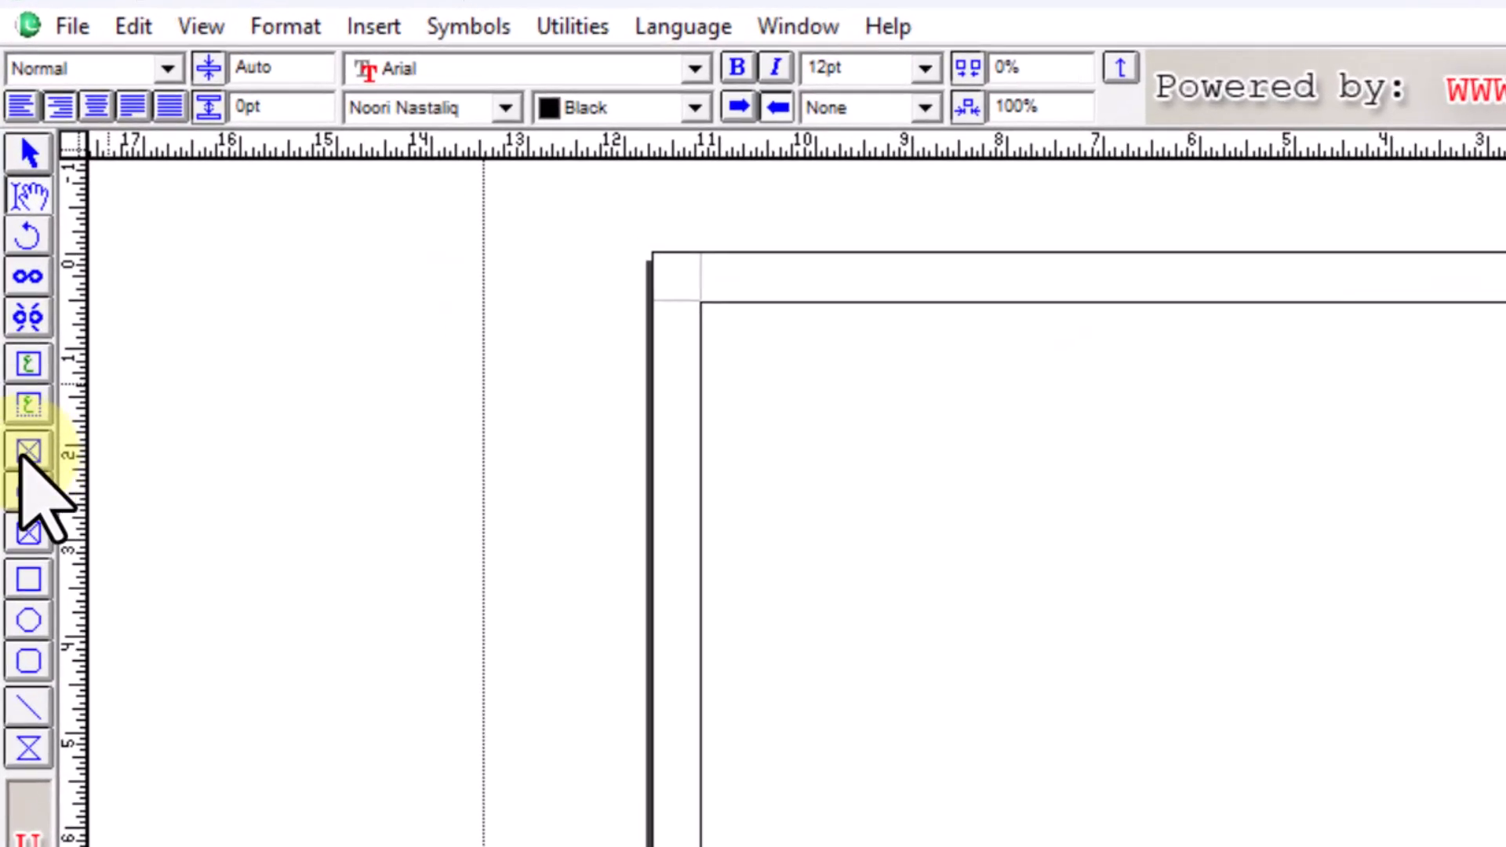
click(24, 458)
drag(701, 303, 1254, 739)
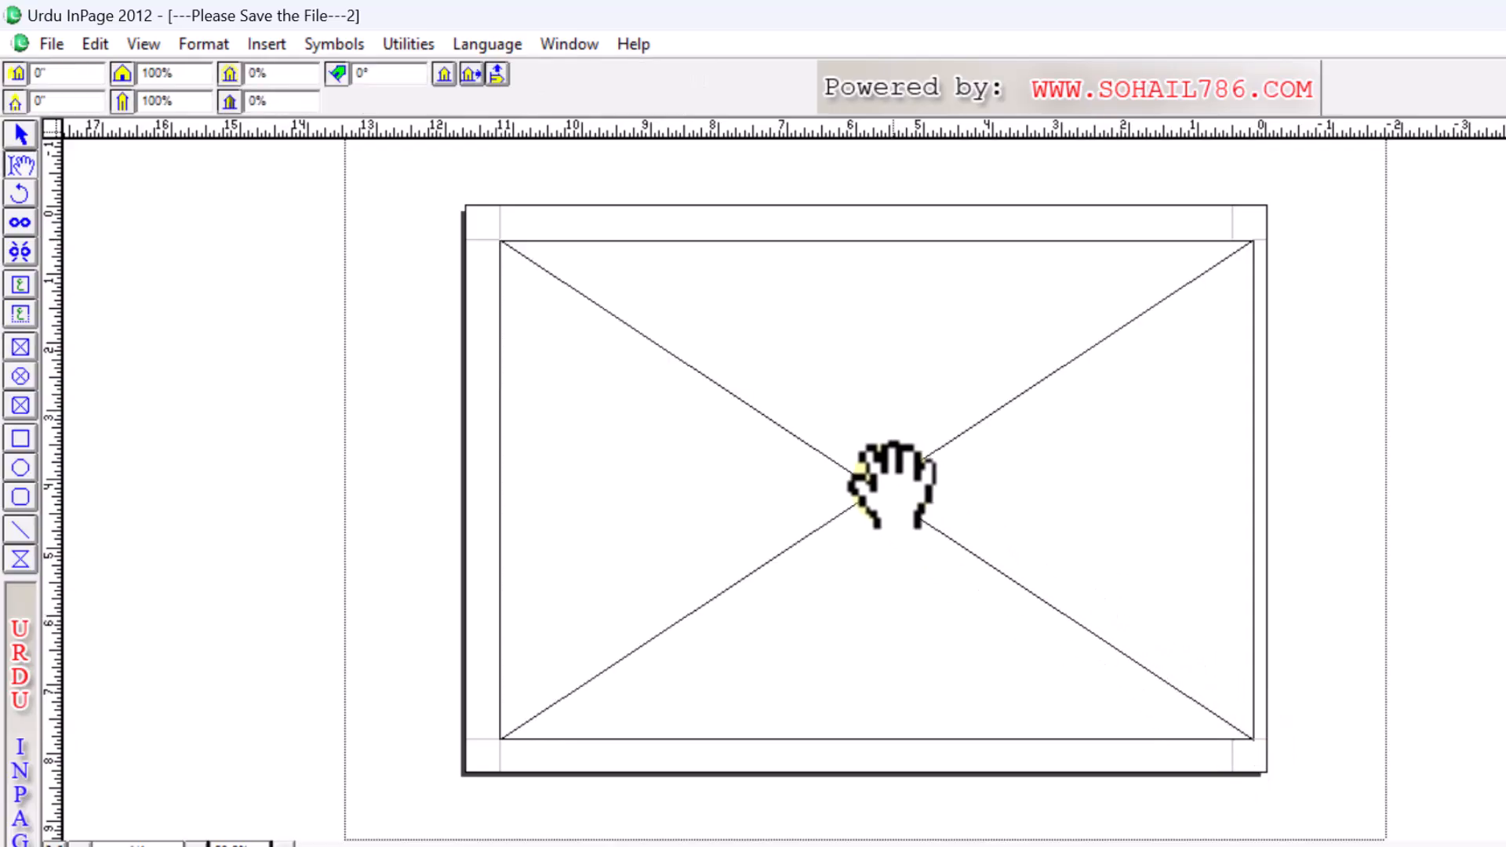
double_click(857, 487)
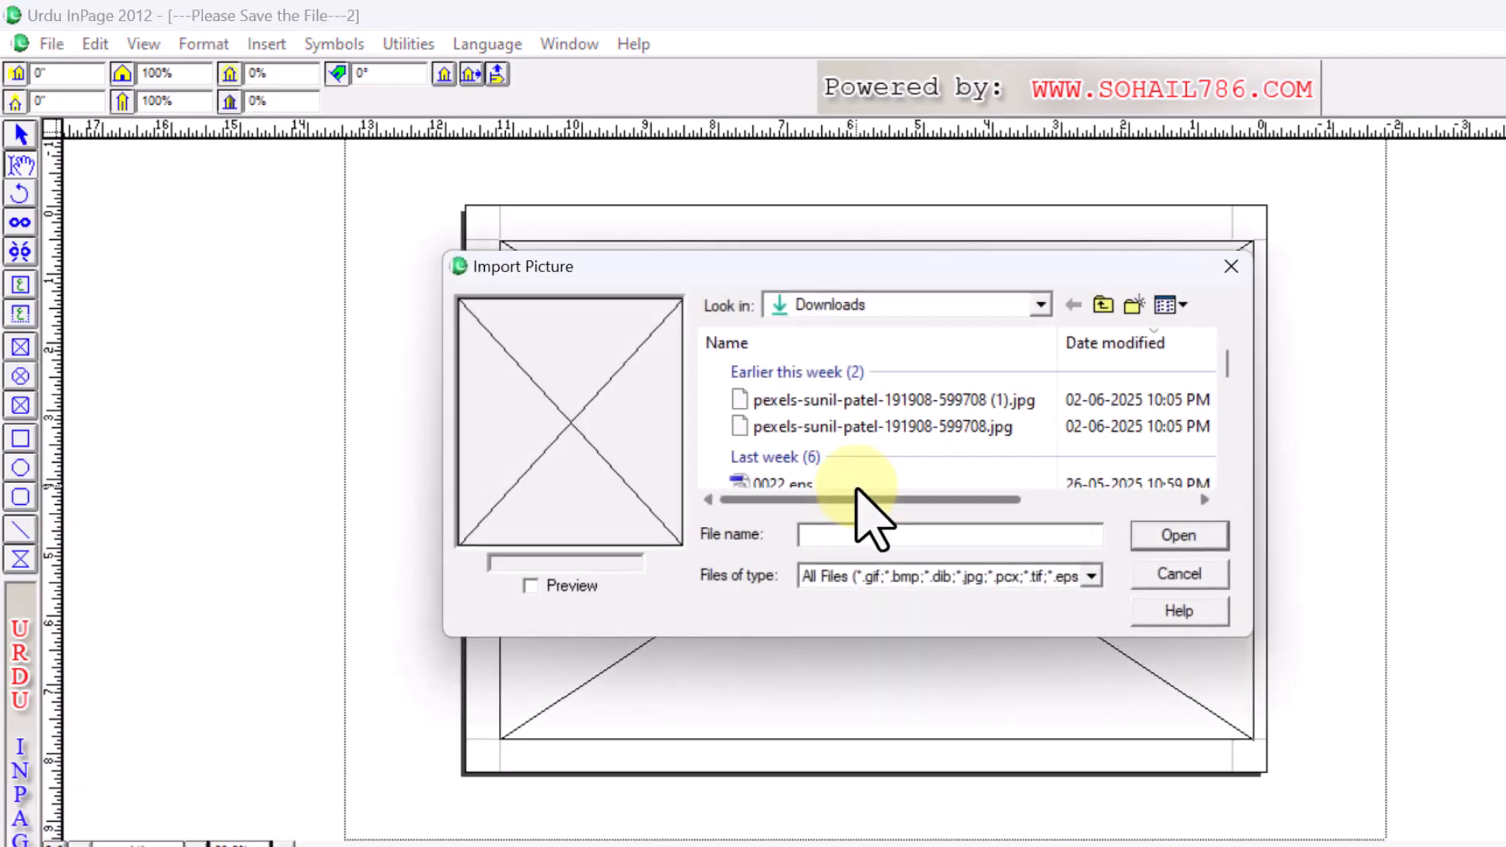
click(740, 401)
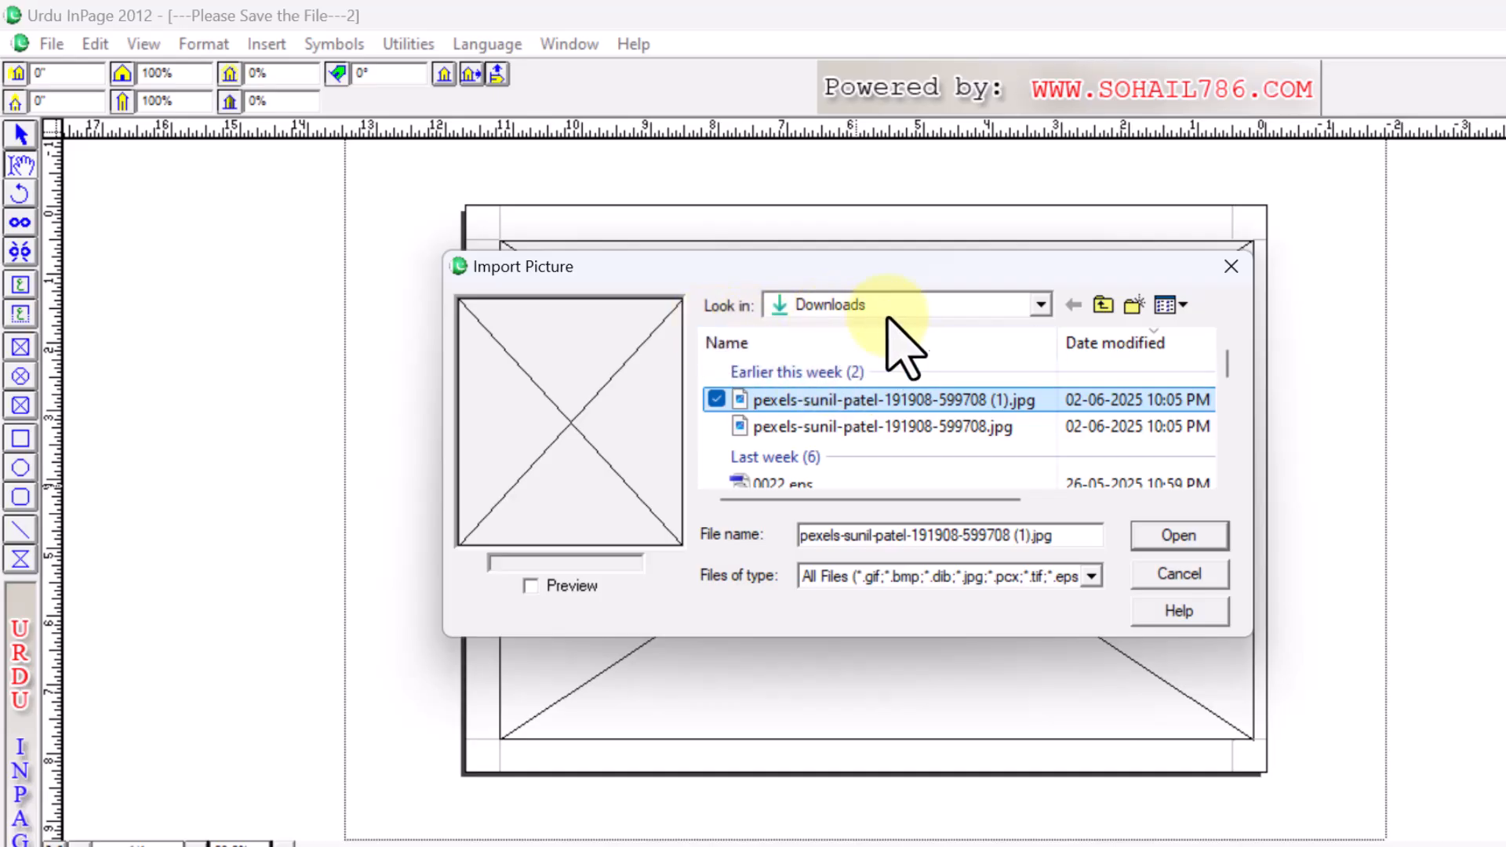
click(1039, 308)
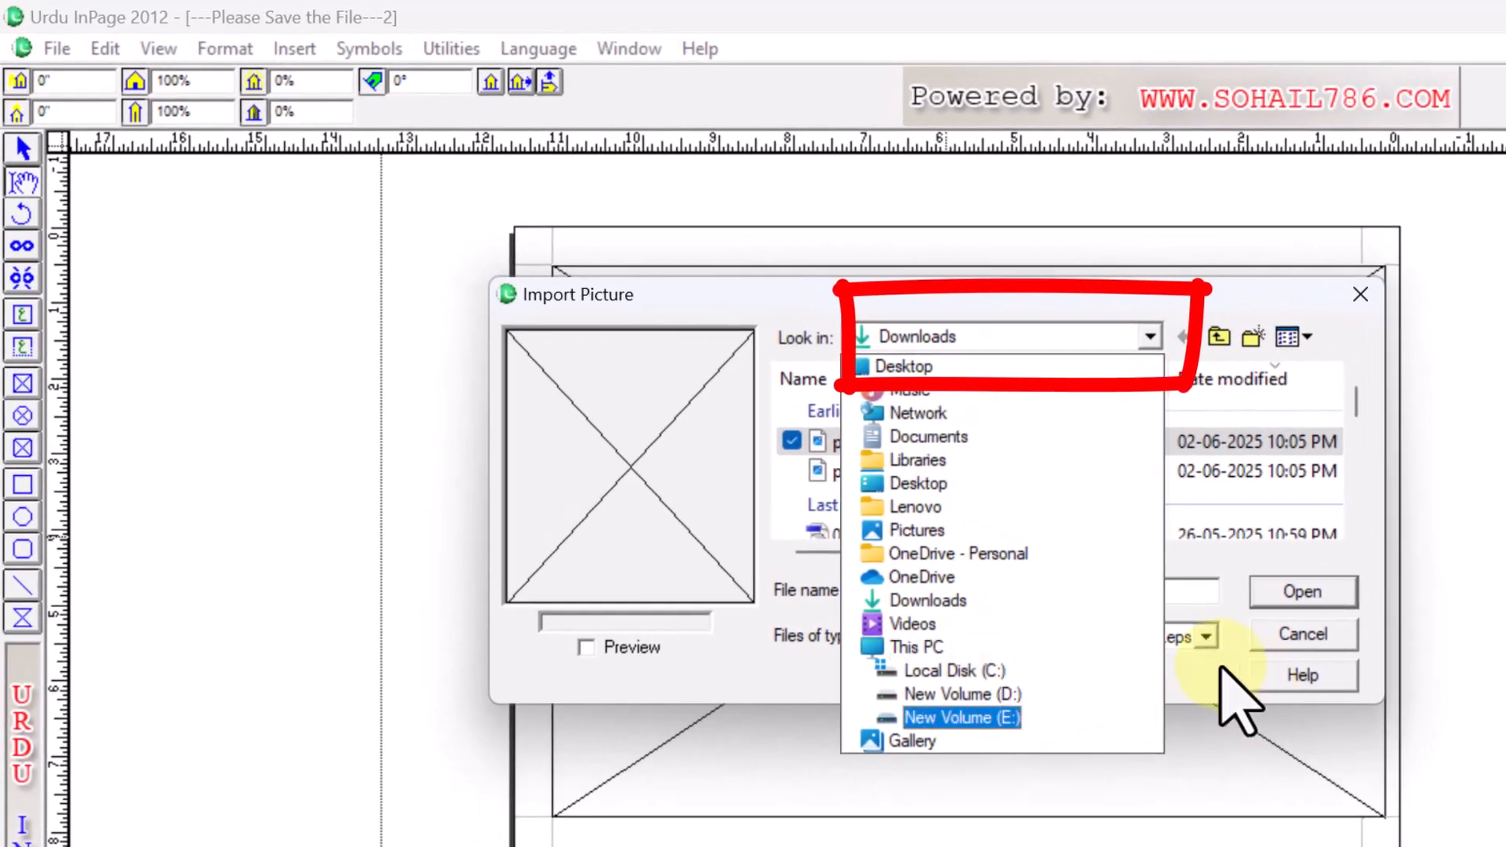
click(1228, 439)
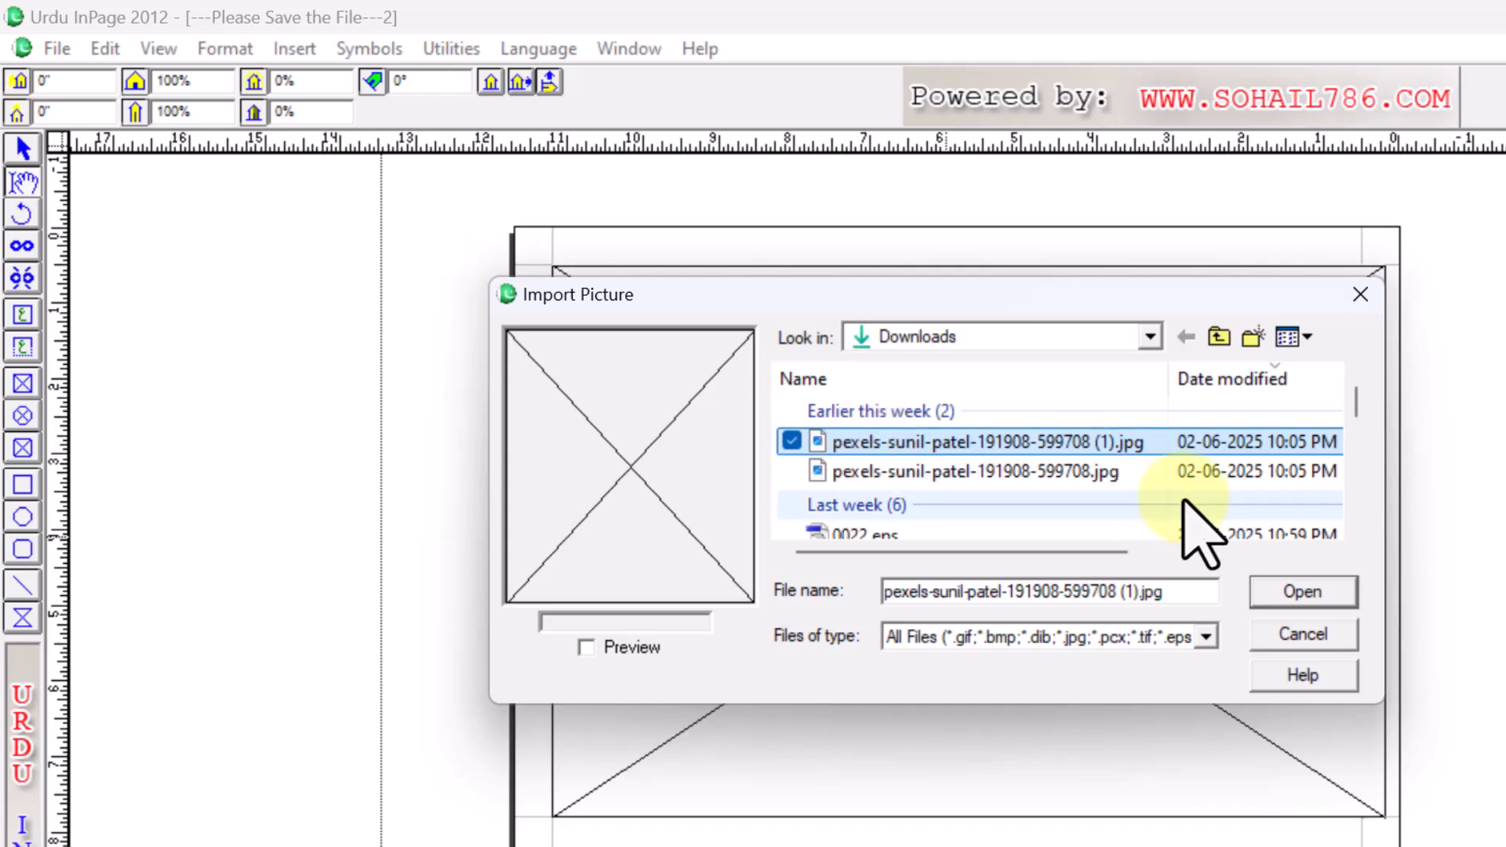
click(1299, 595)
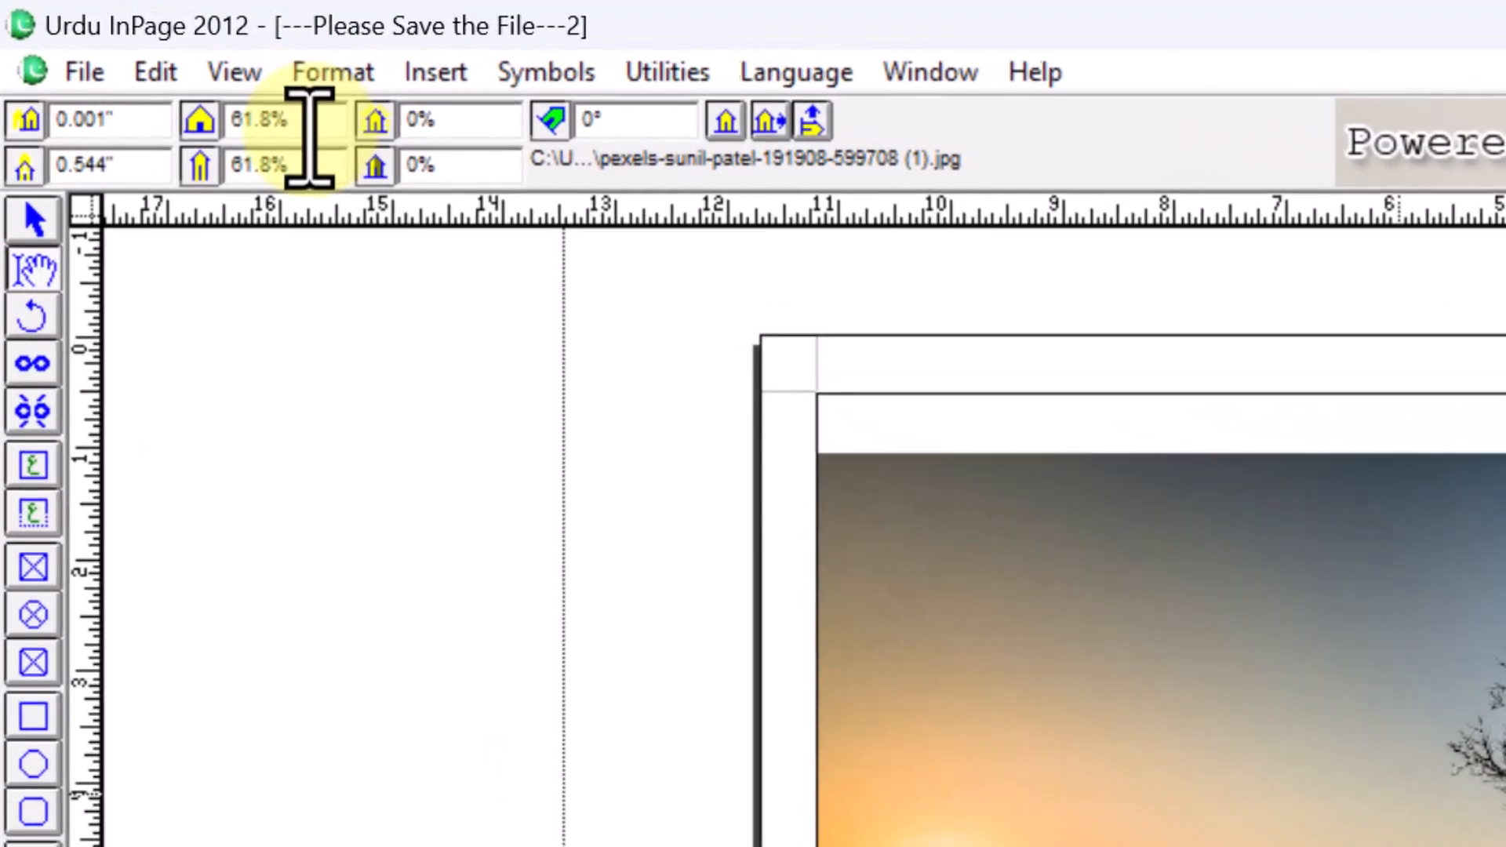
- Enlarge the tree photo to 80% scale and nudge it upward inside its frame
drag(310, 130, 175, 129)
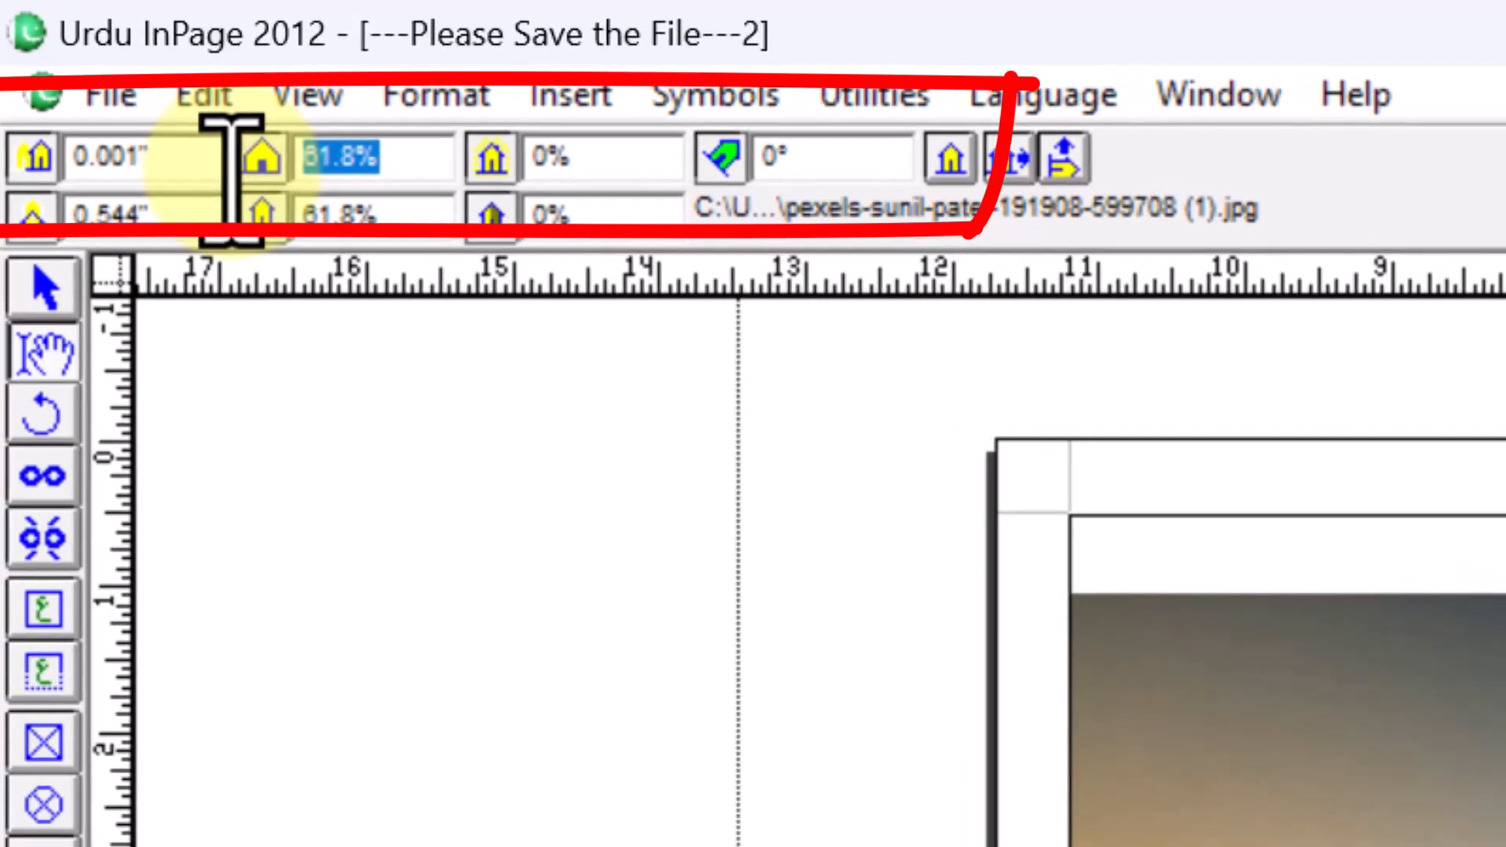
text(80)
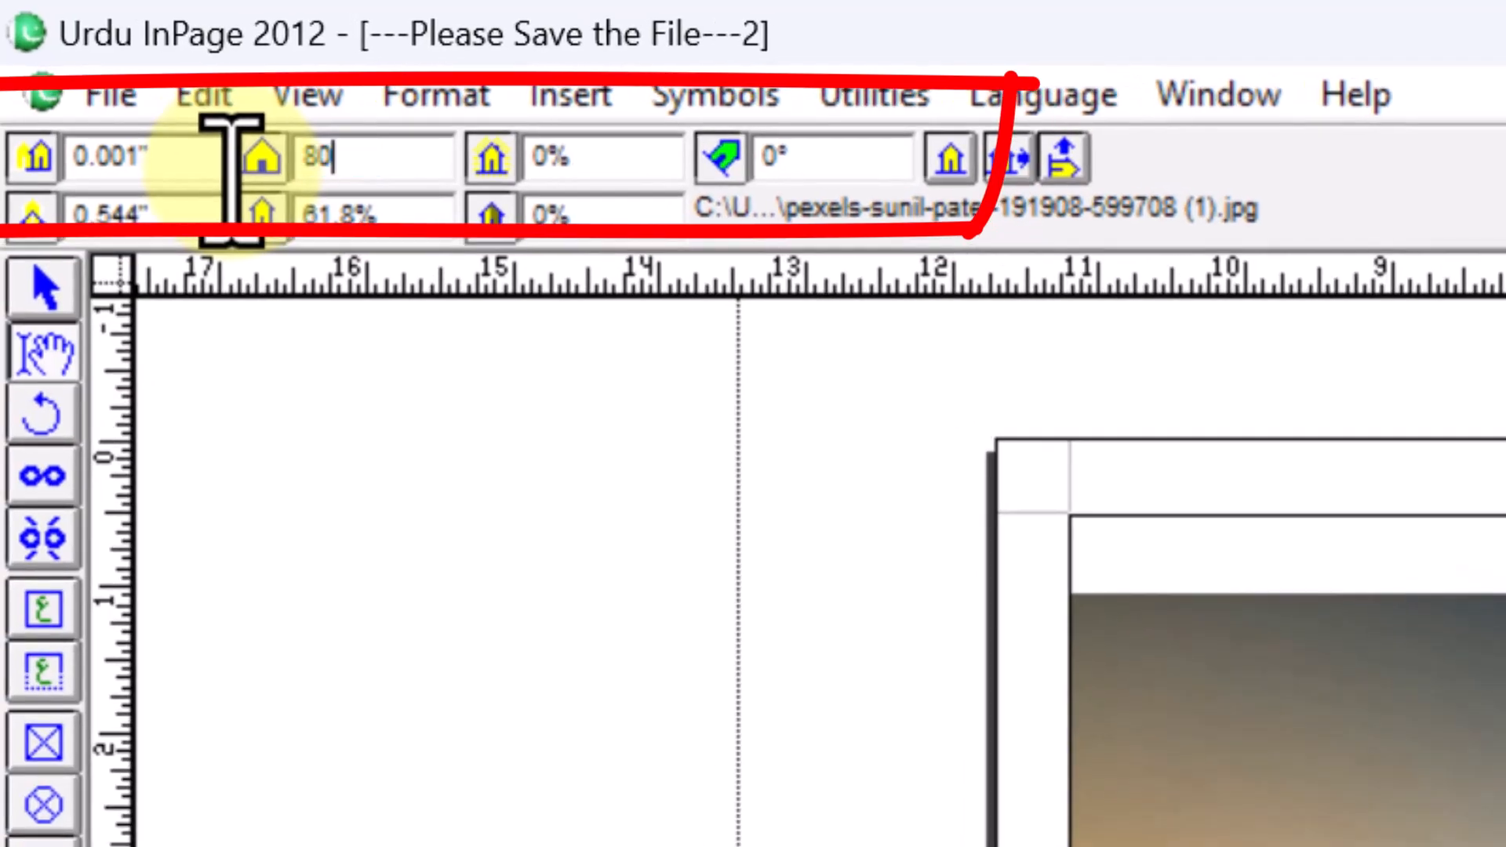
text(80)
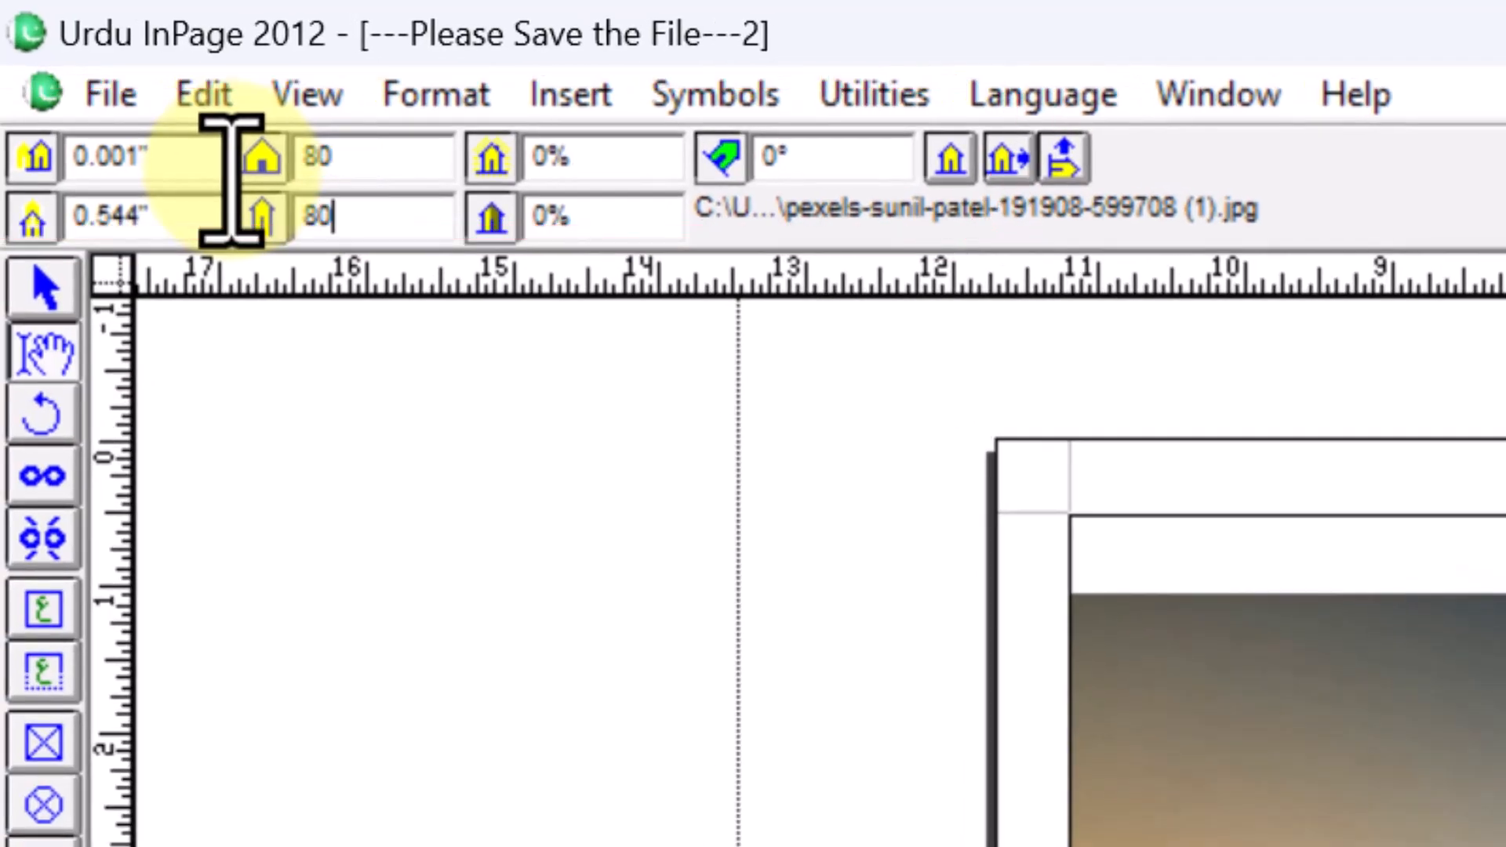
key(Return)
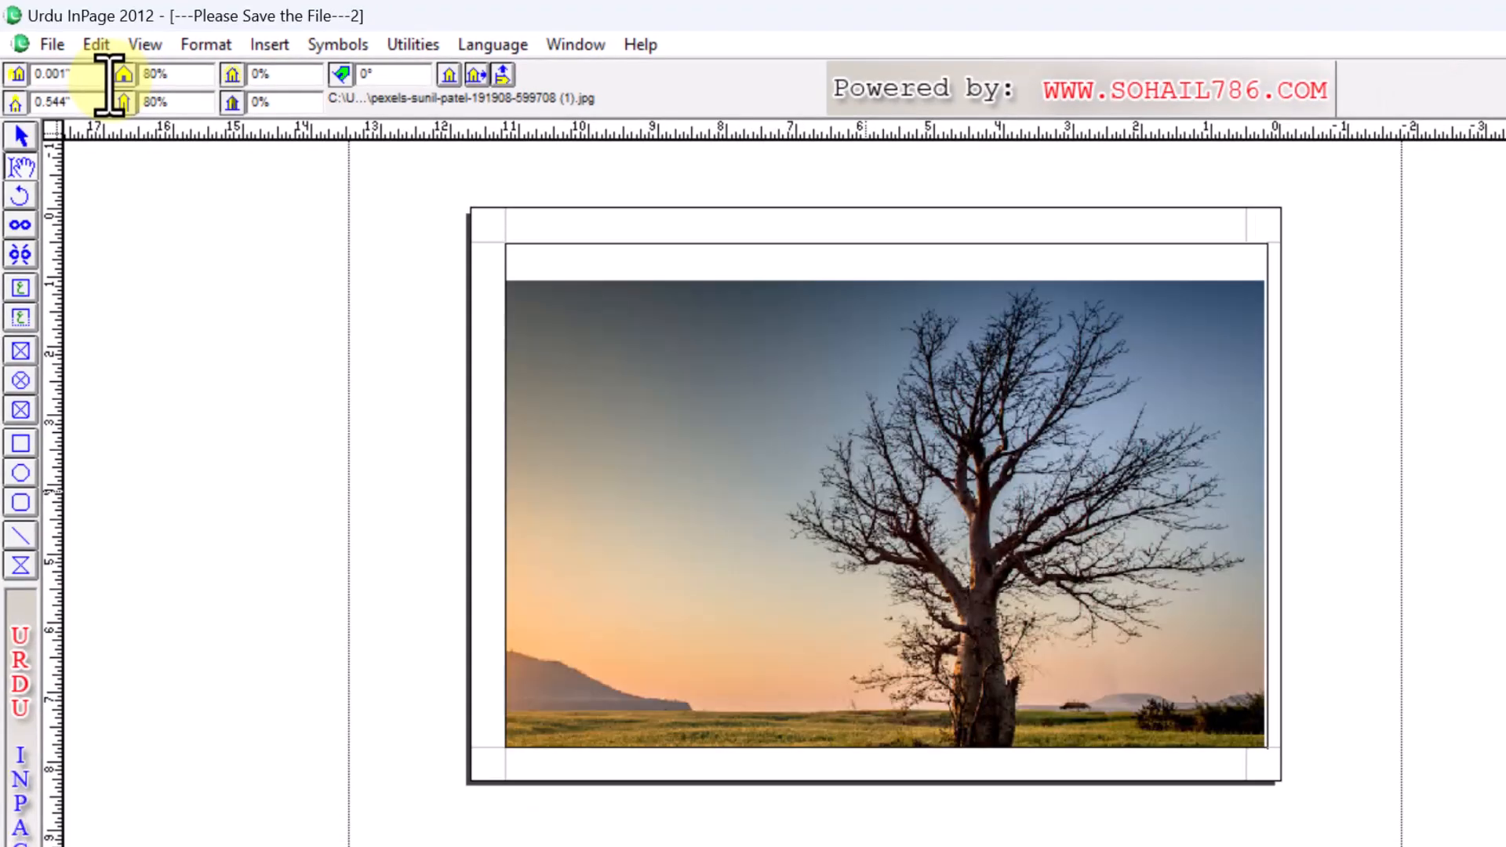
drag(808, 488, 822, 459)
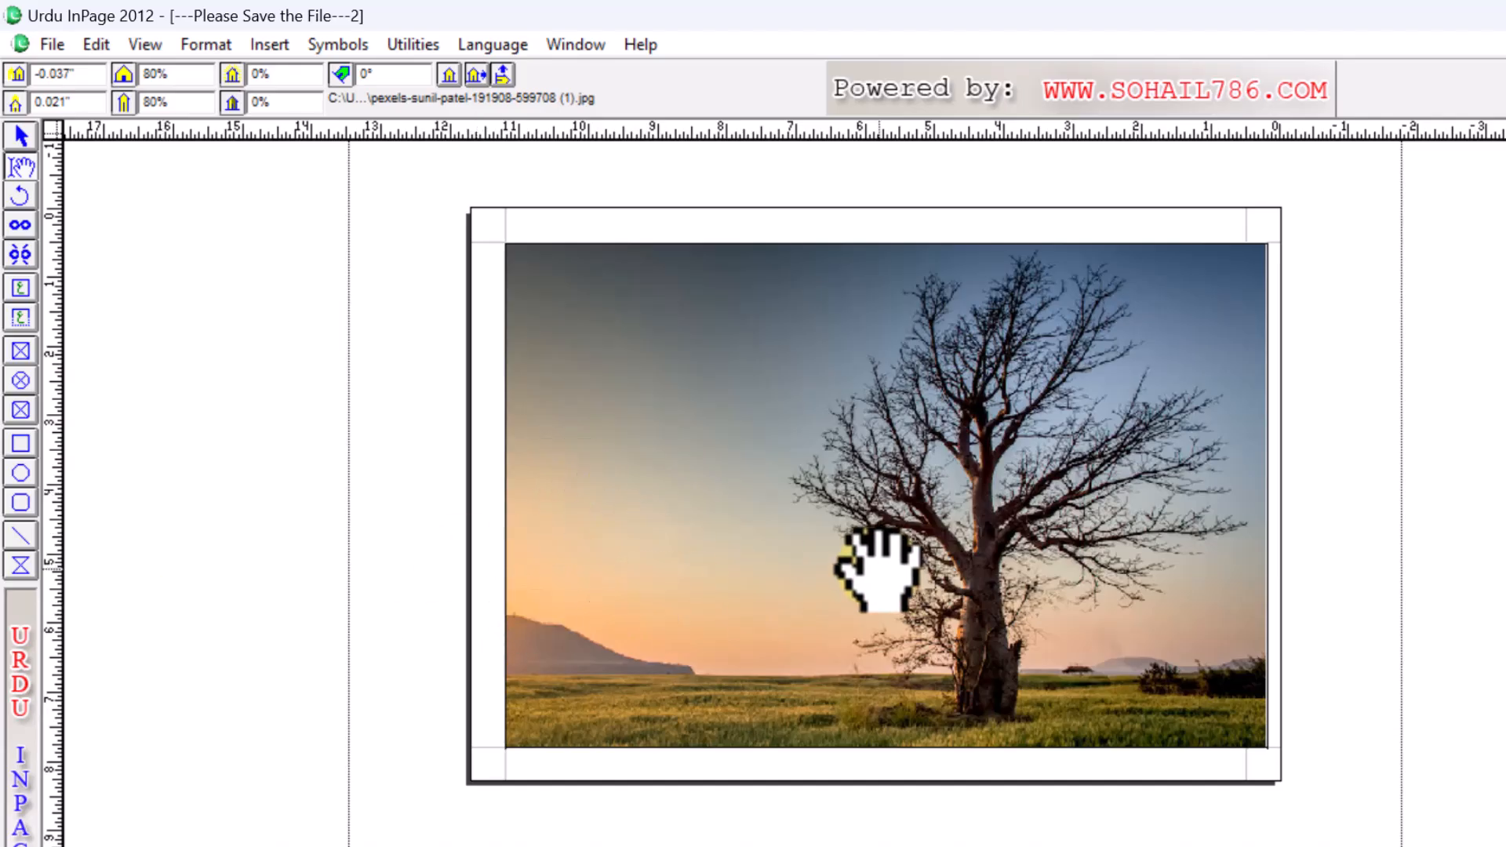
- Lighten the photo with a 35% shade, then change it to 25% transparency
click(259, 78)
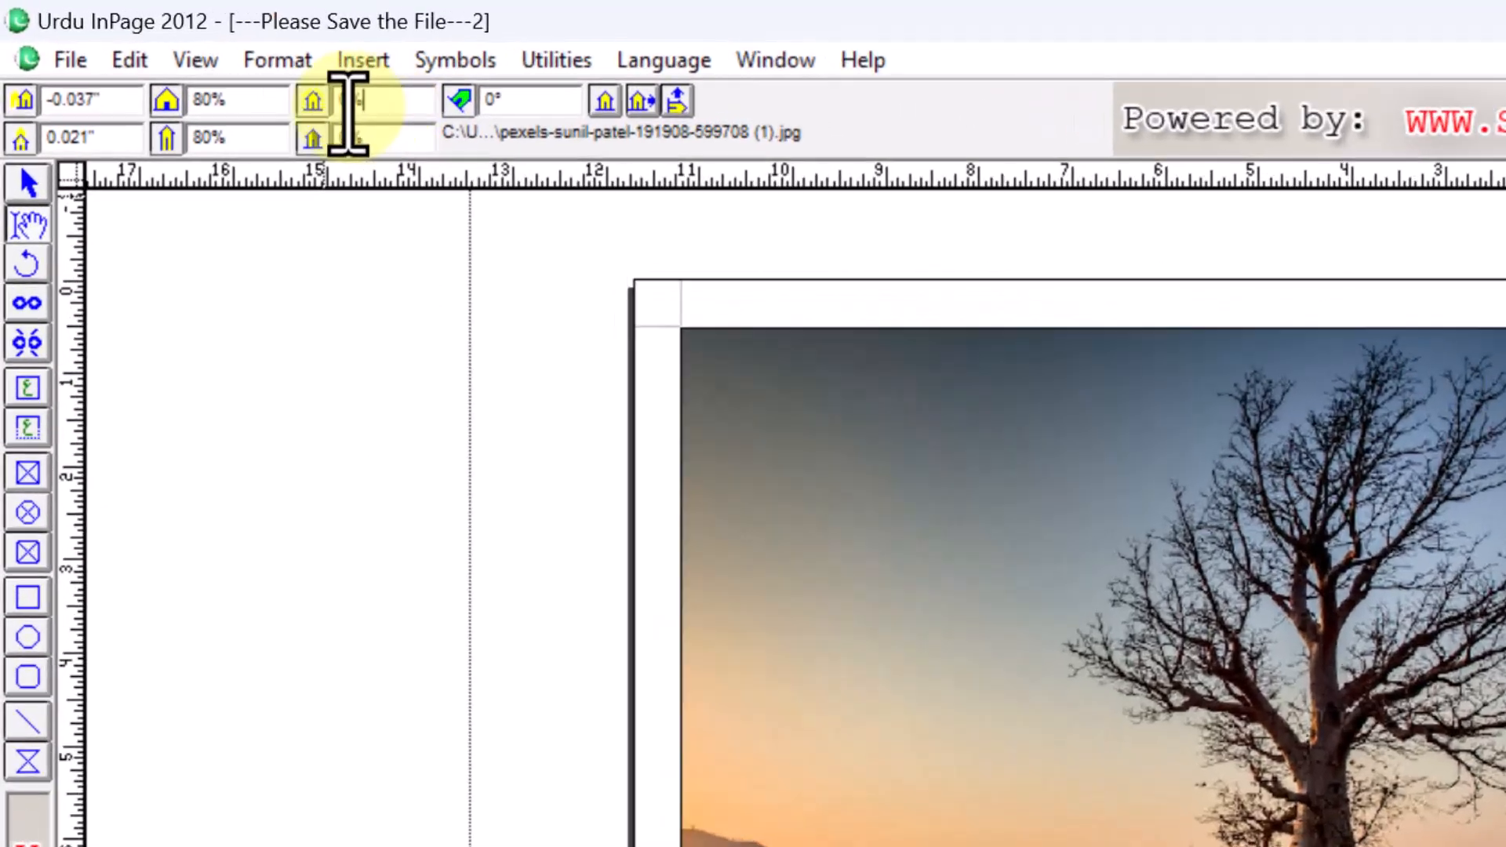
double_click(349, 101)
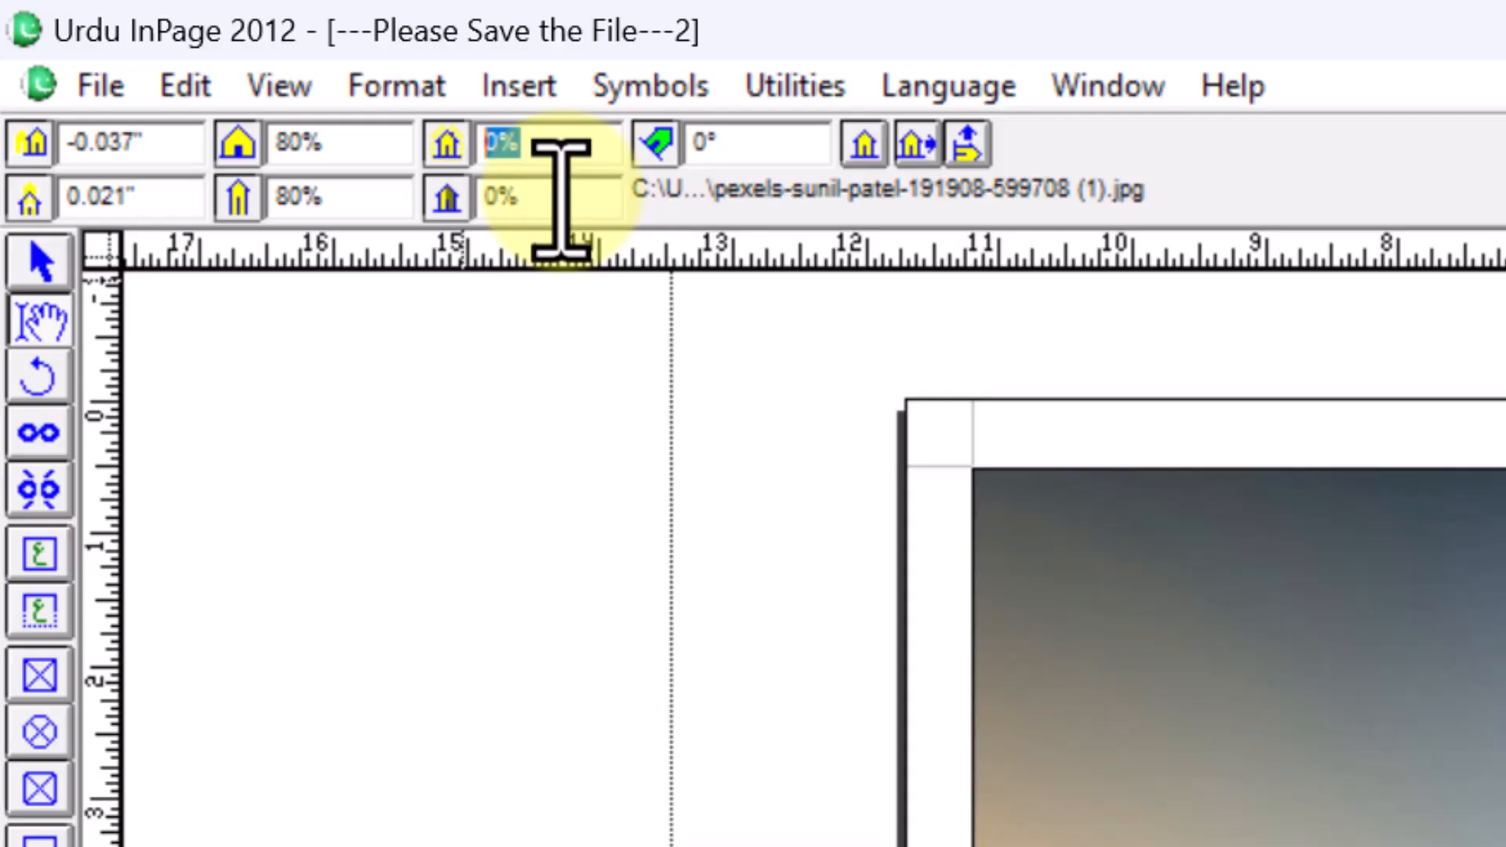
text(35)
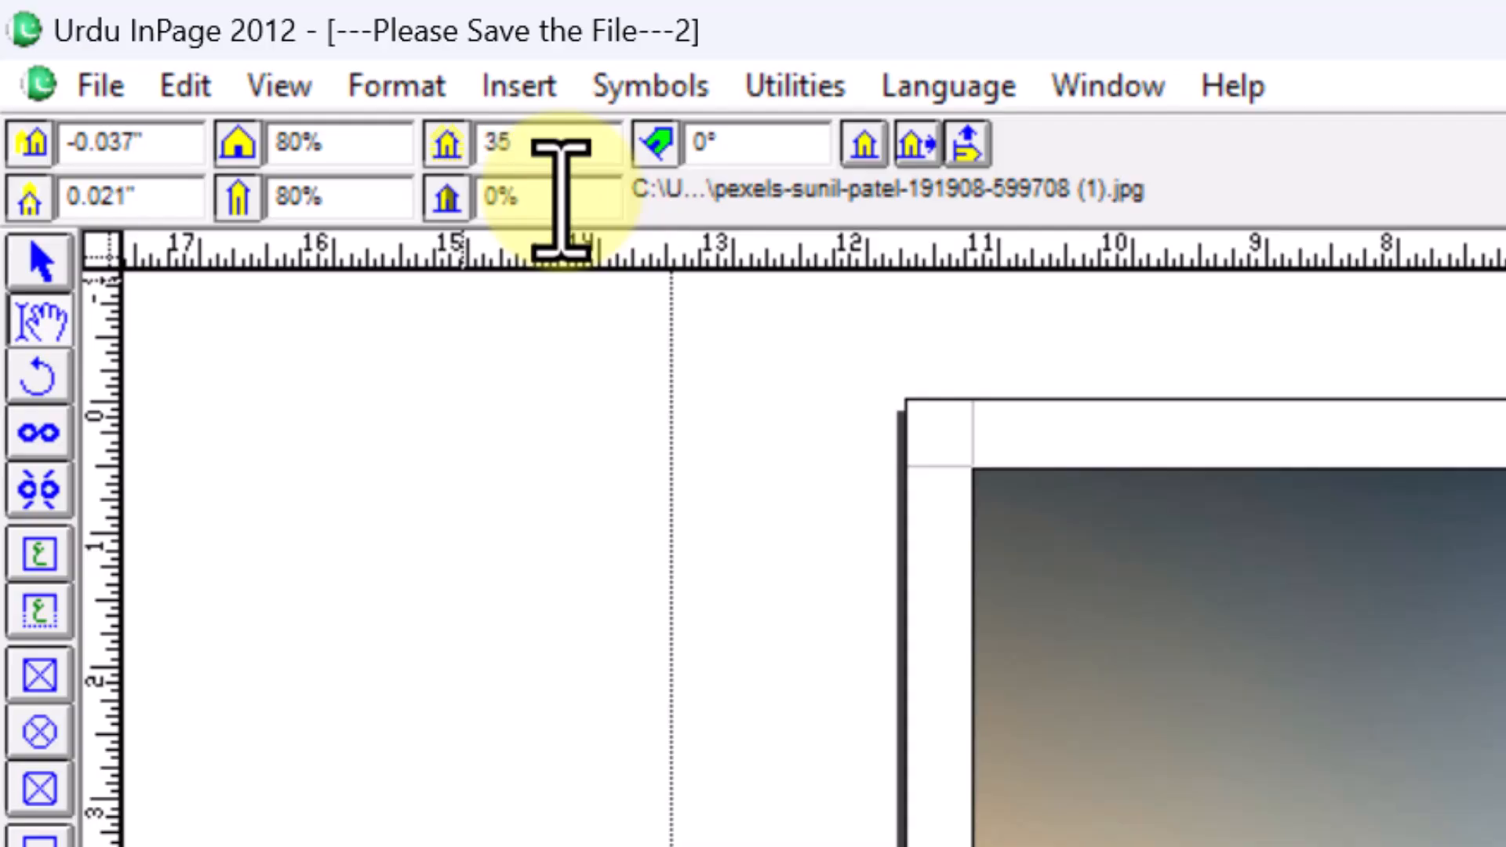
key(Return)
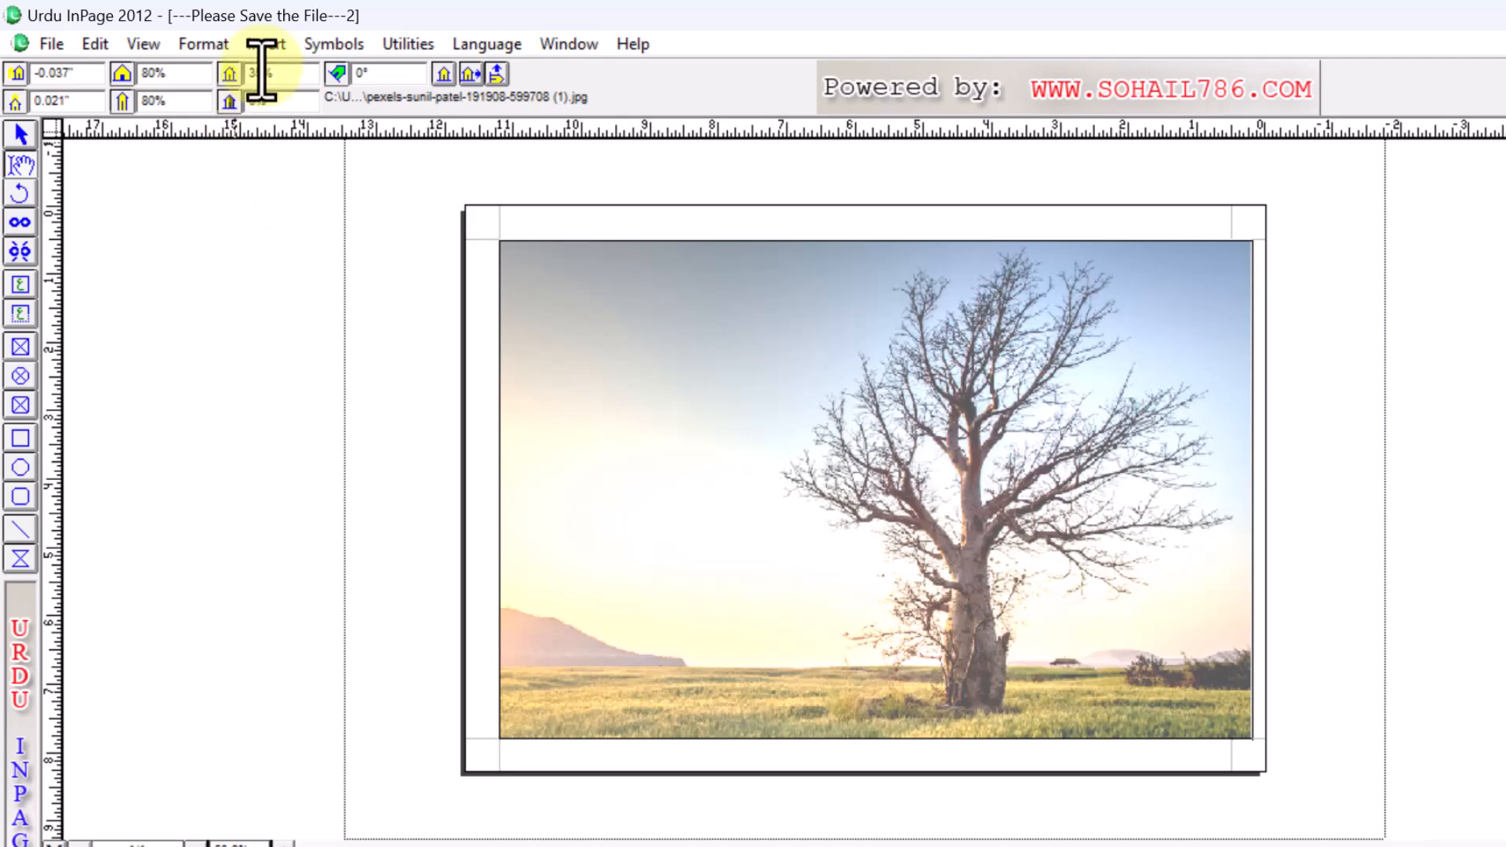
click(283, 74)
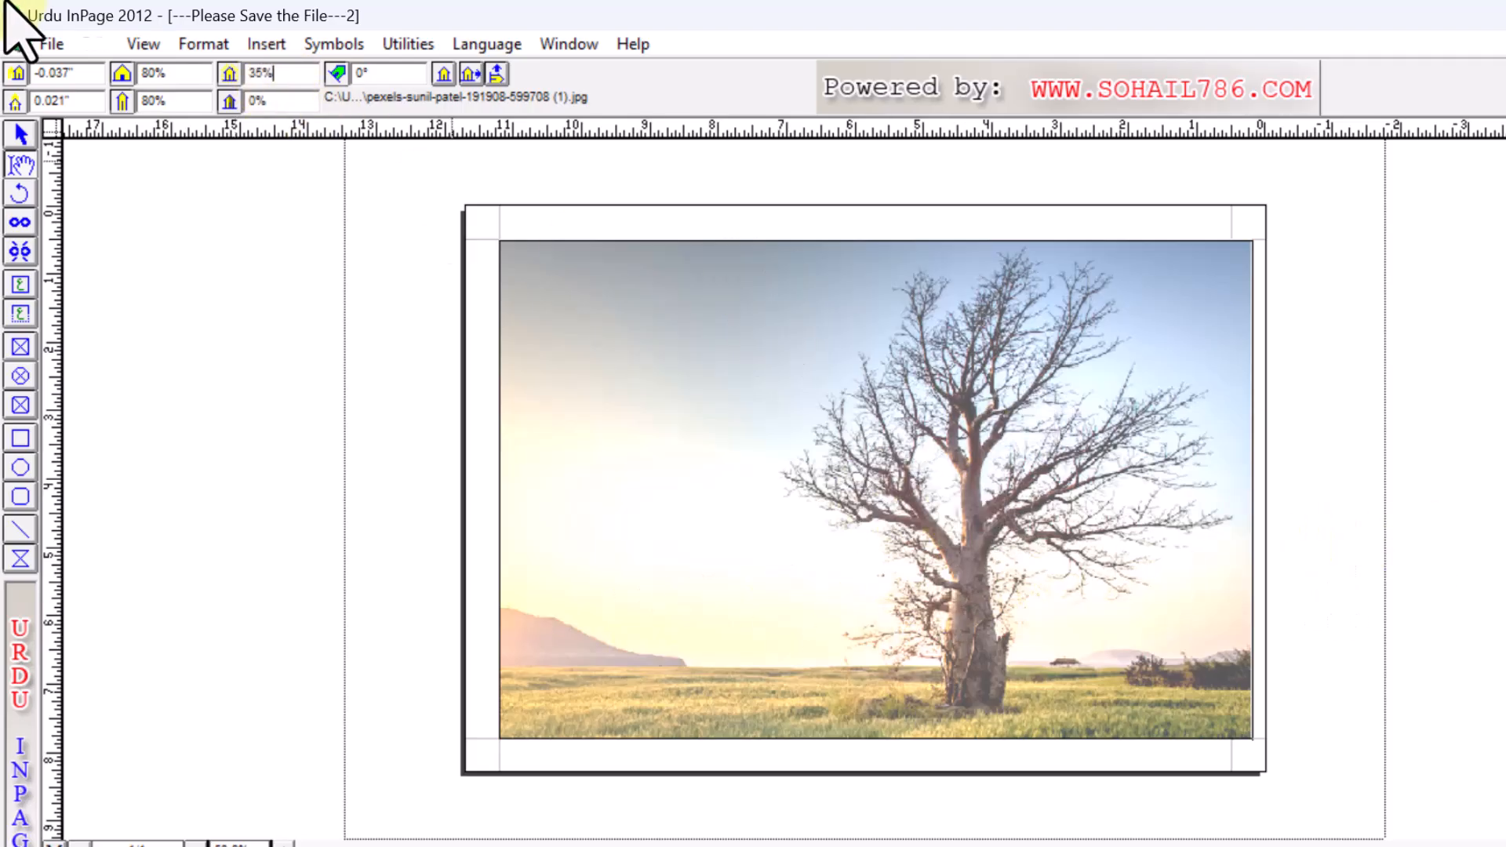
double_click(262, 73)
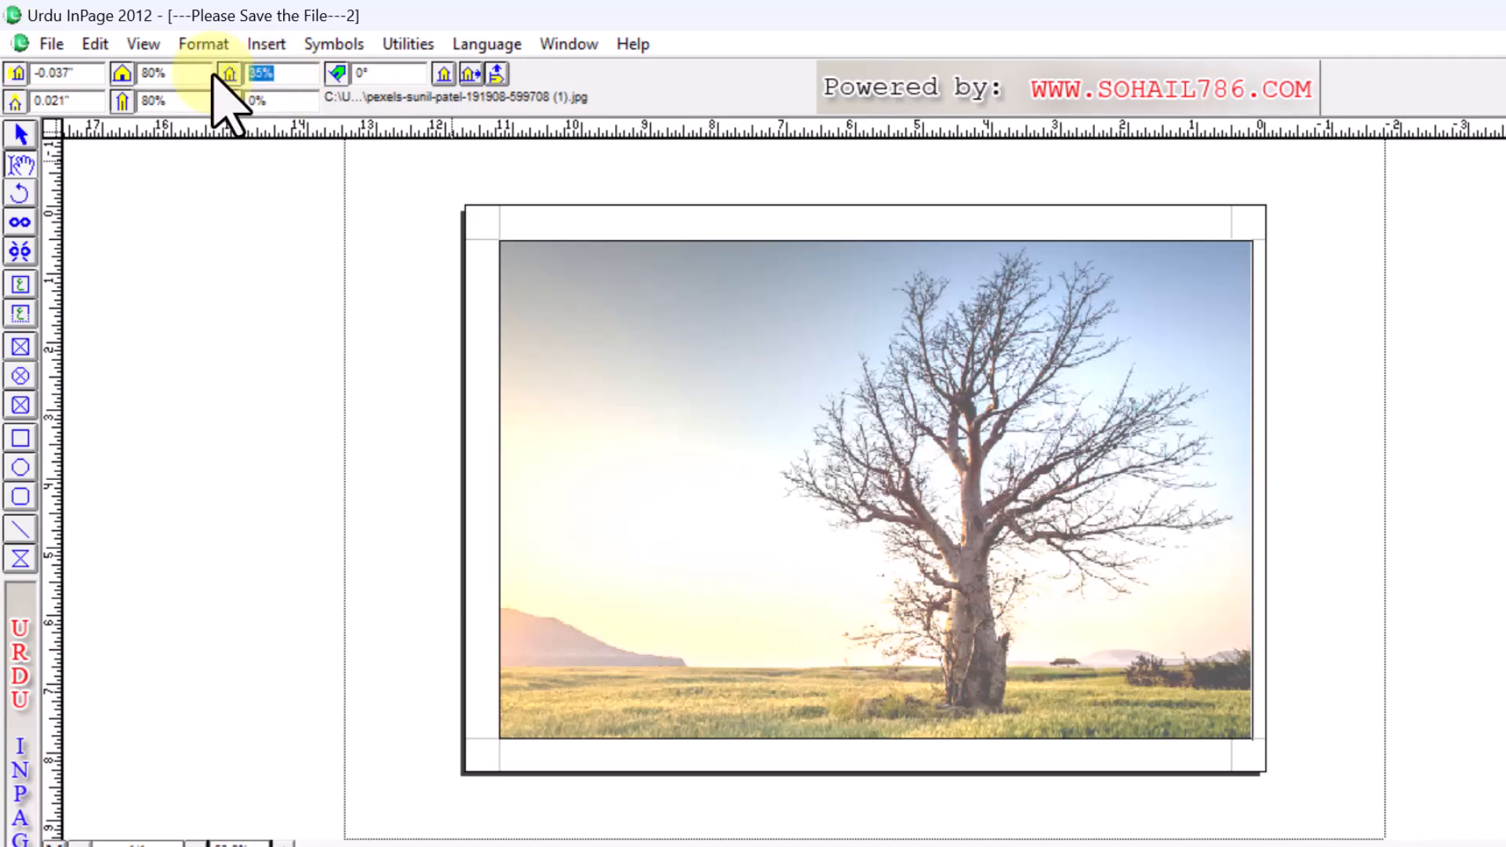
text(25)
key(Return)
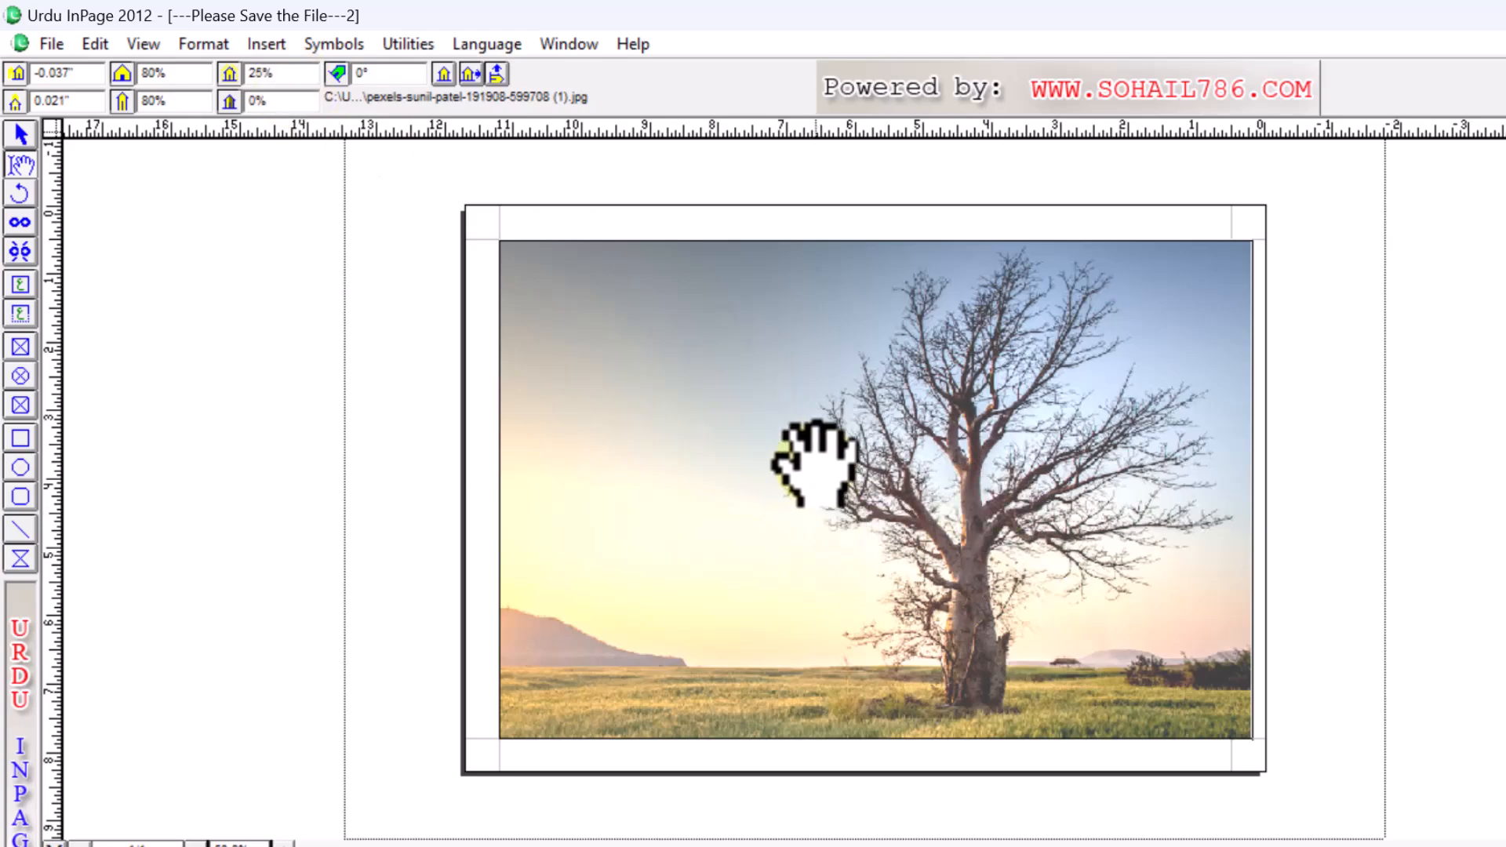
- Draw an empty text frame over the faded picture
click(6, 353)
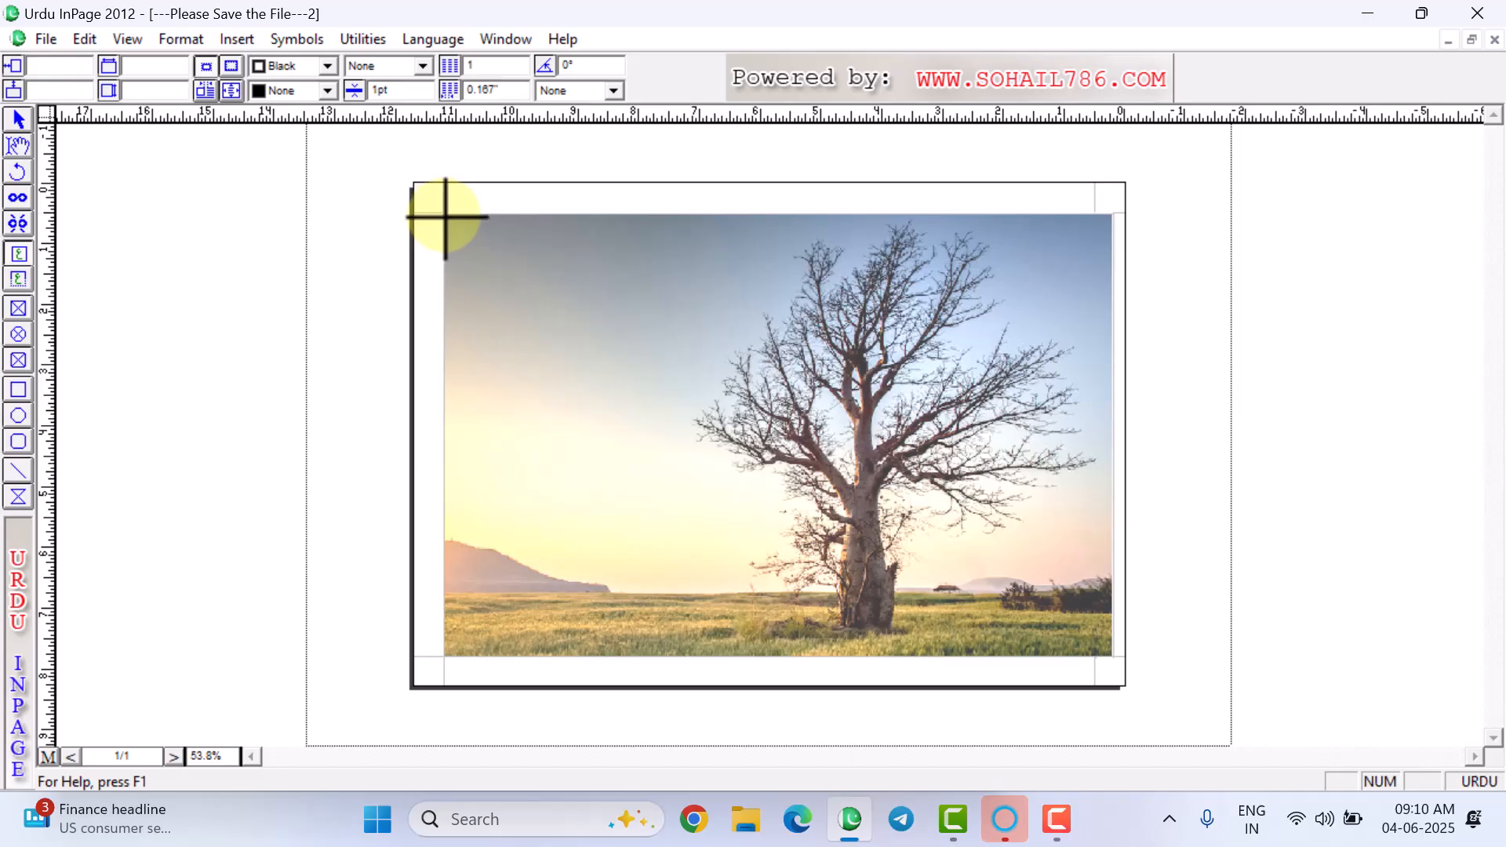
drag(446, 217, 1101, 660)
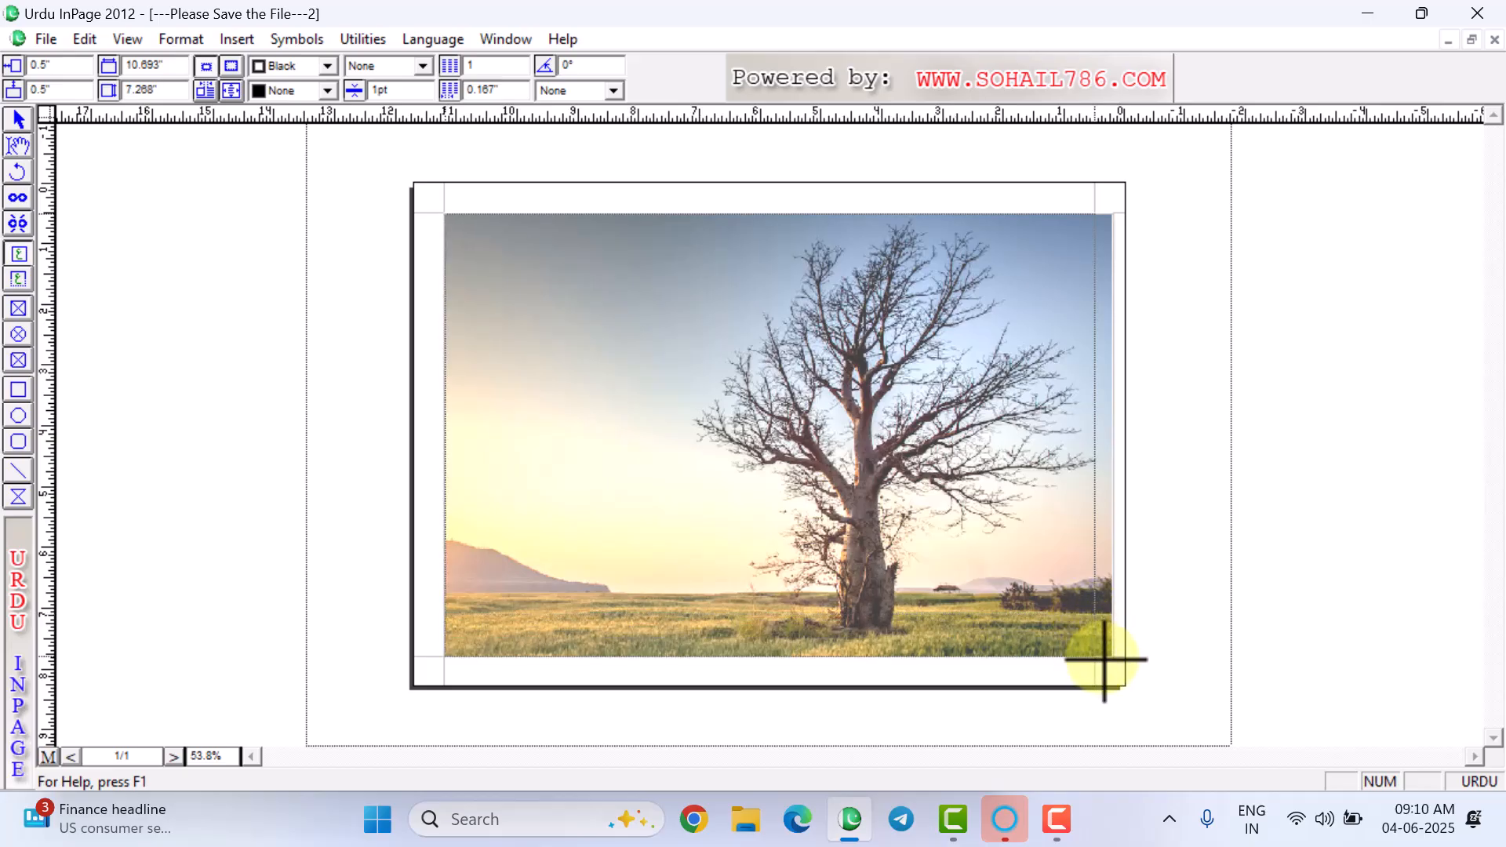
drag(1105, 660, 1103, 656)
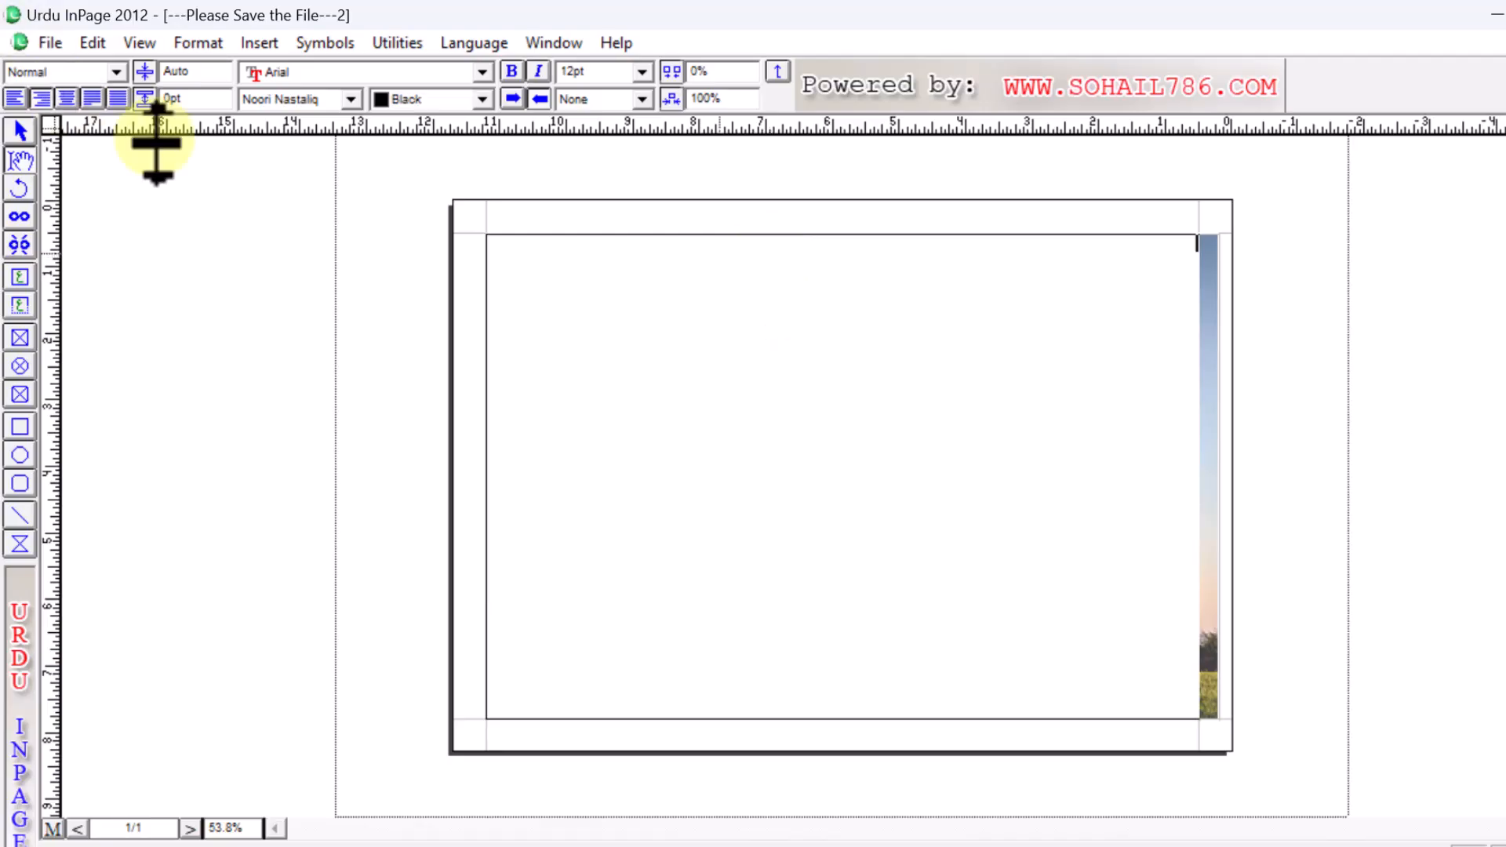
- Reopen the recent poster bilal masjid.inp from the File menu
click(49, 42)
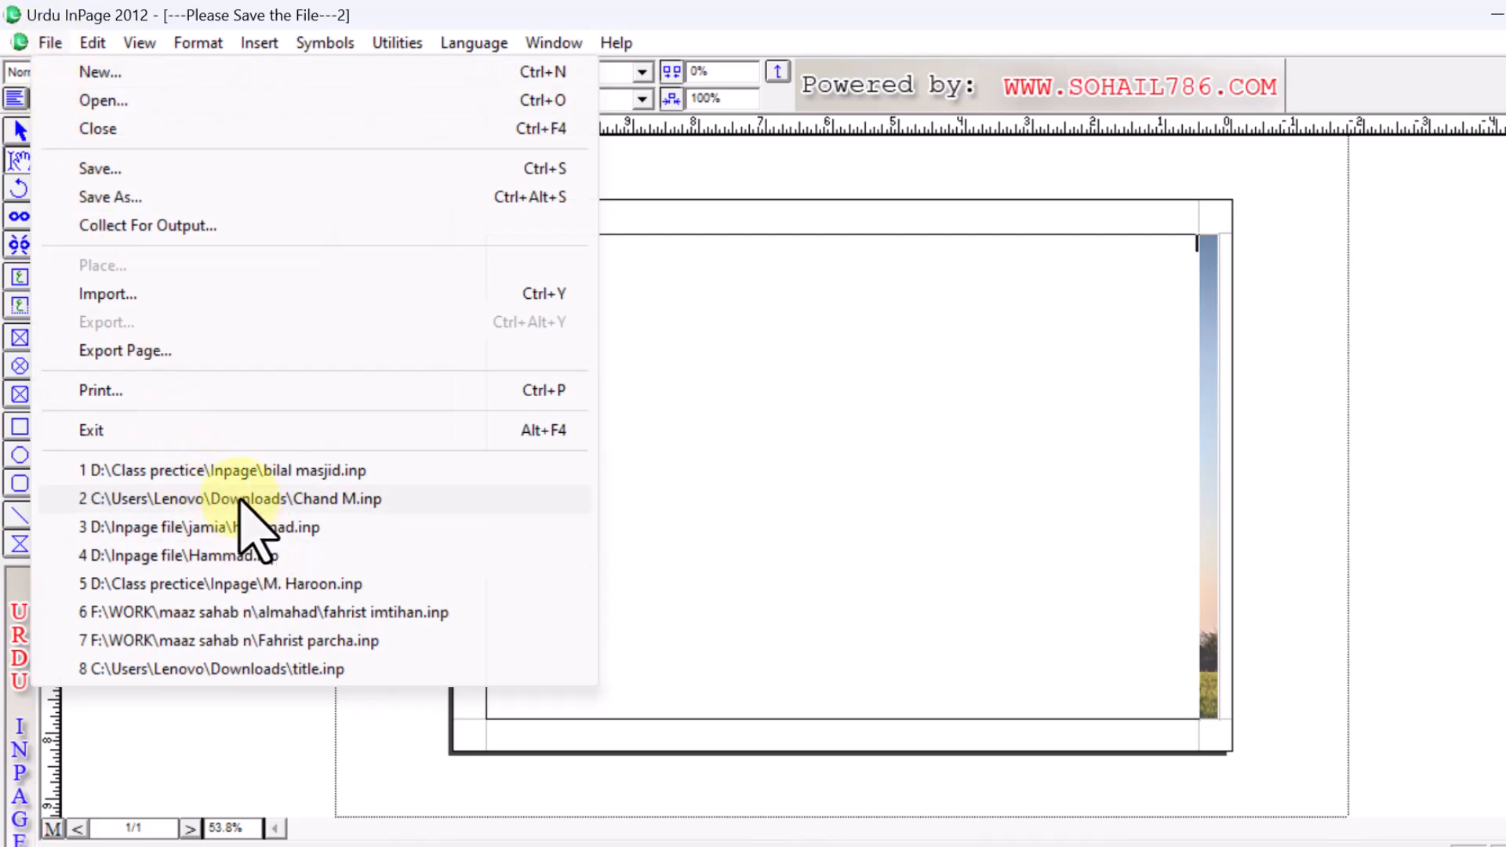
click(216, 472)
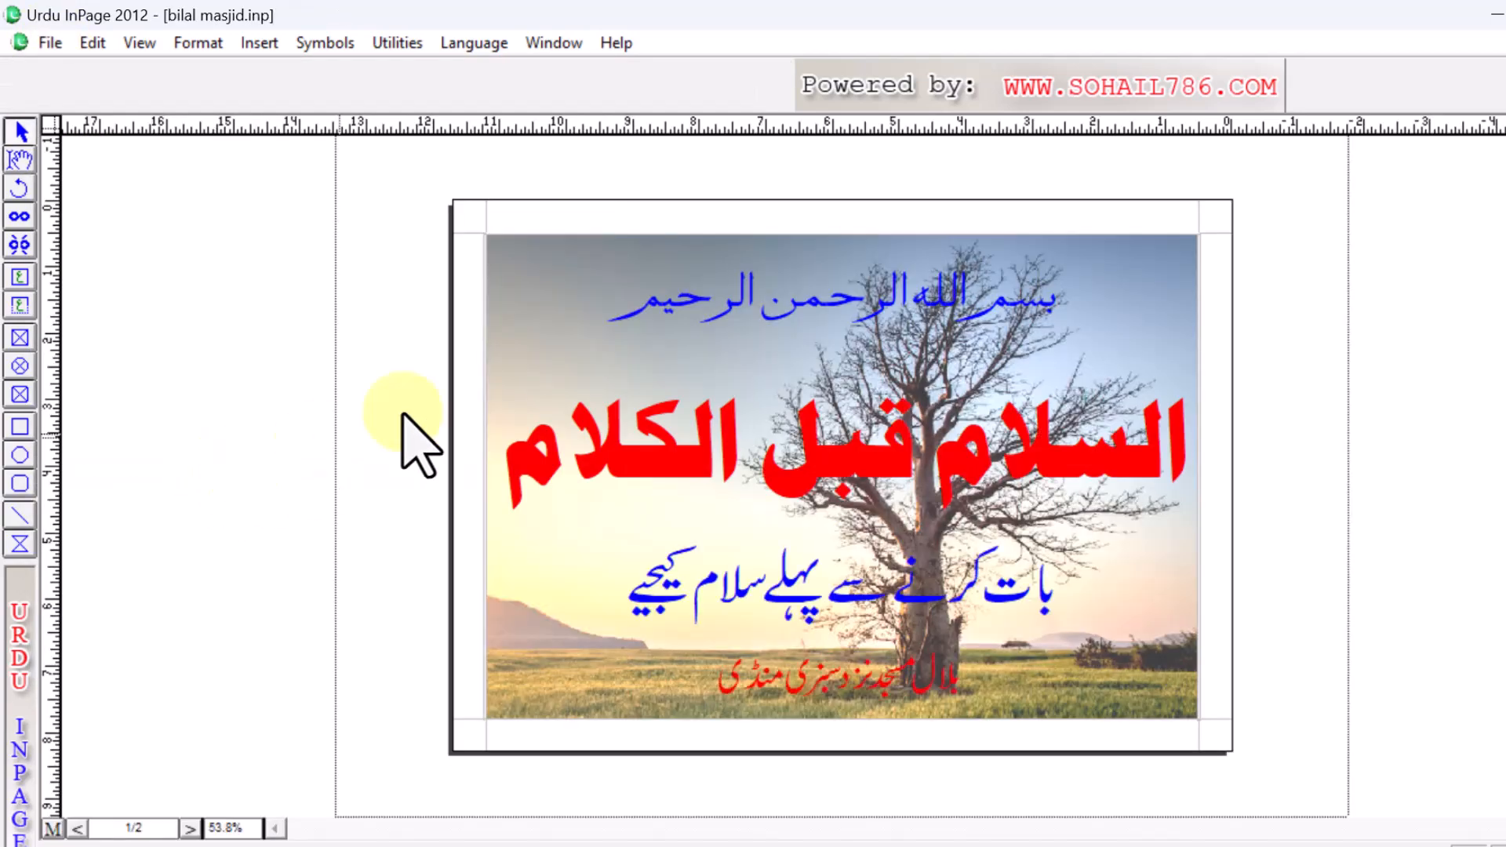
click(16, 161)
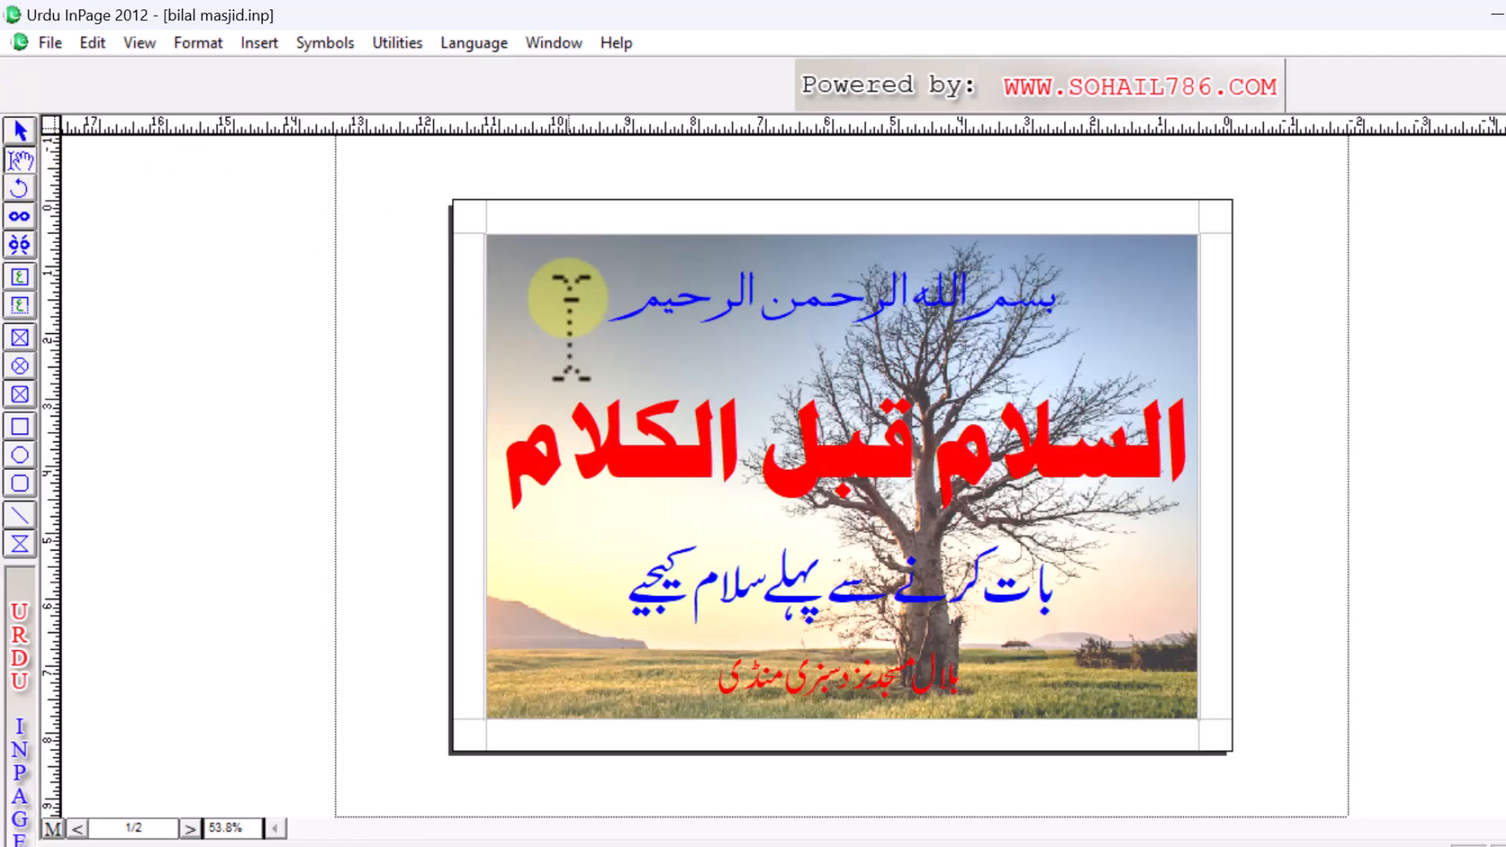
- Copy all four Urdu lines from bilal masjid.inp and paste them into the new frame
click(600, 314)
drag(1097, 359, 1082, 321)
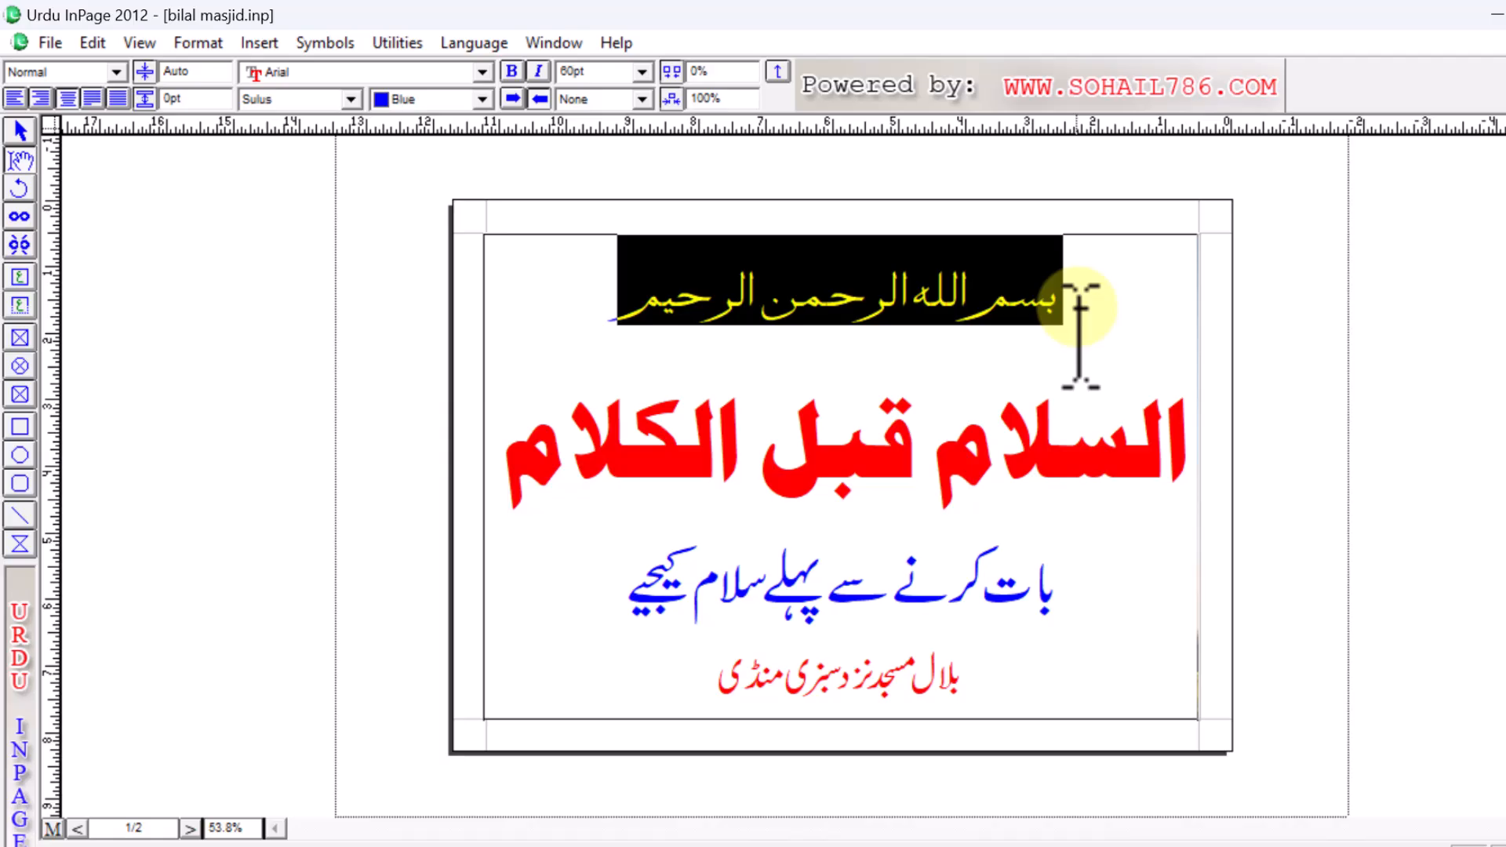
drag(1094, 567, 1099, 614)
key(ctrl+a)
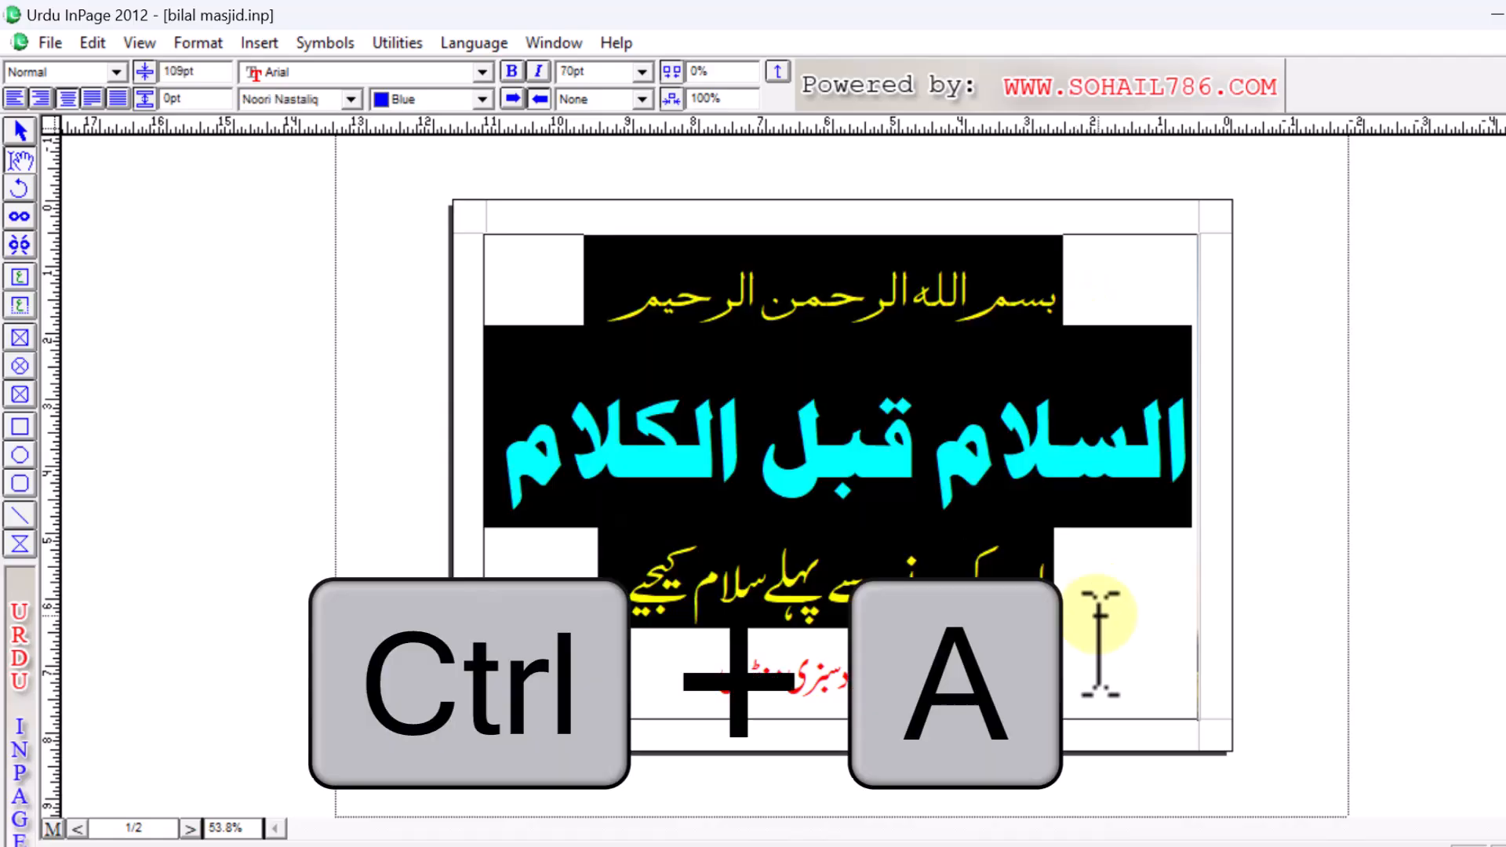
key(ctrl+c)
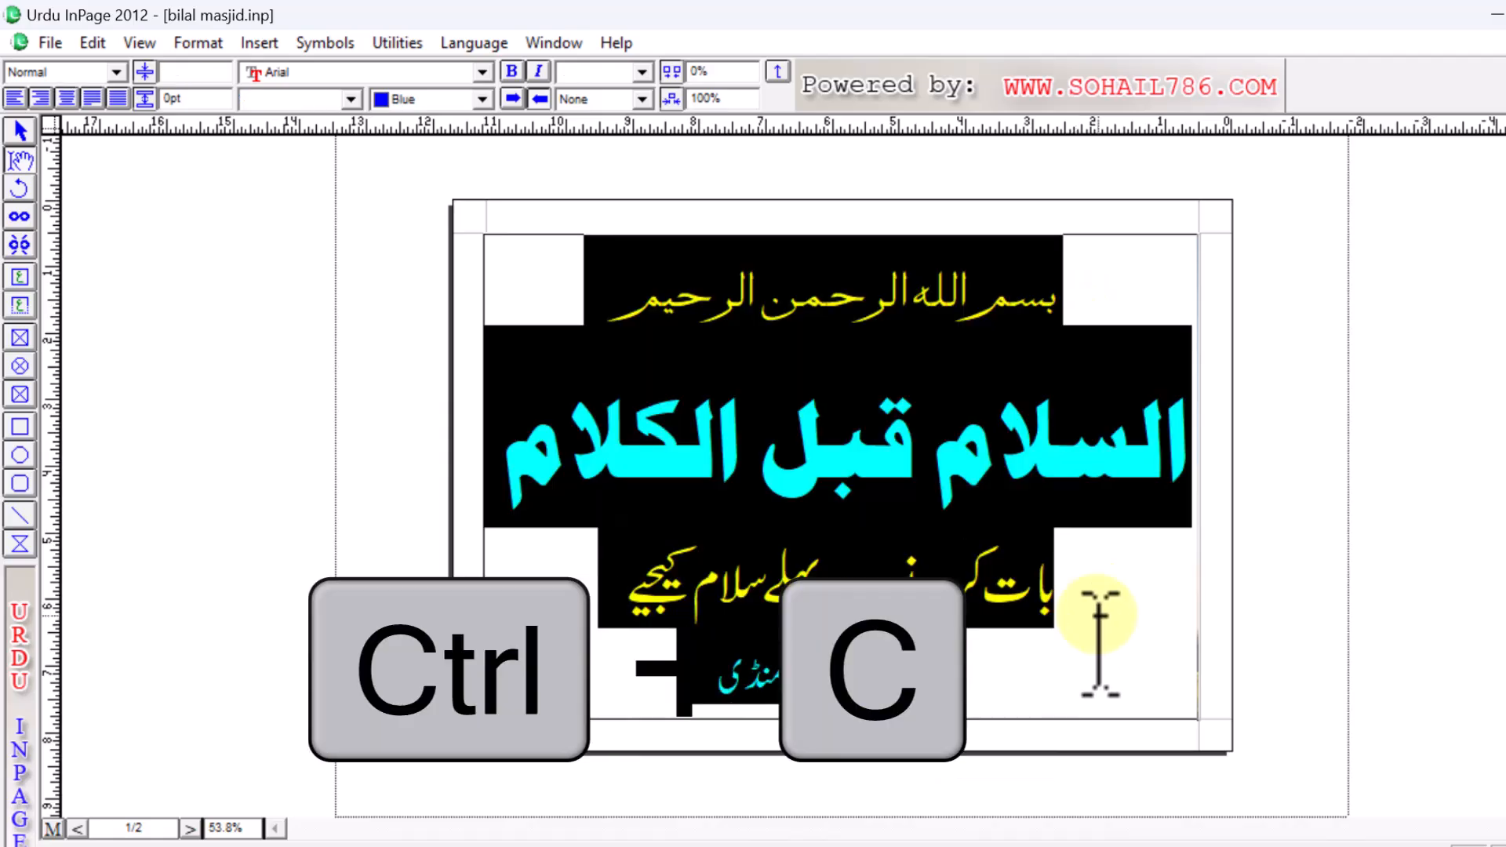
key(ctrl+shift+Tab)
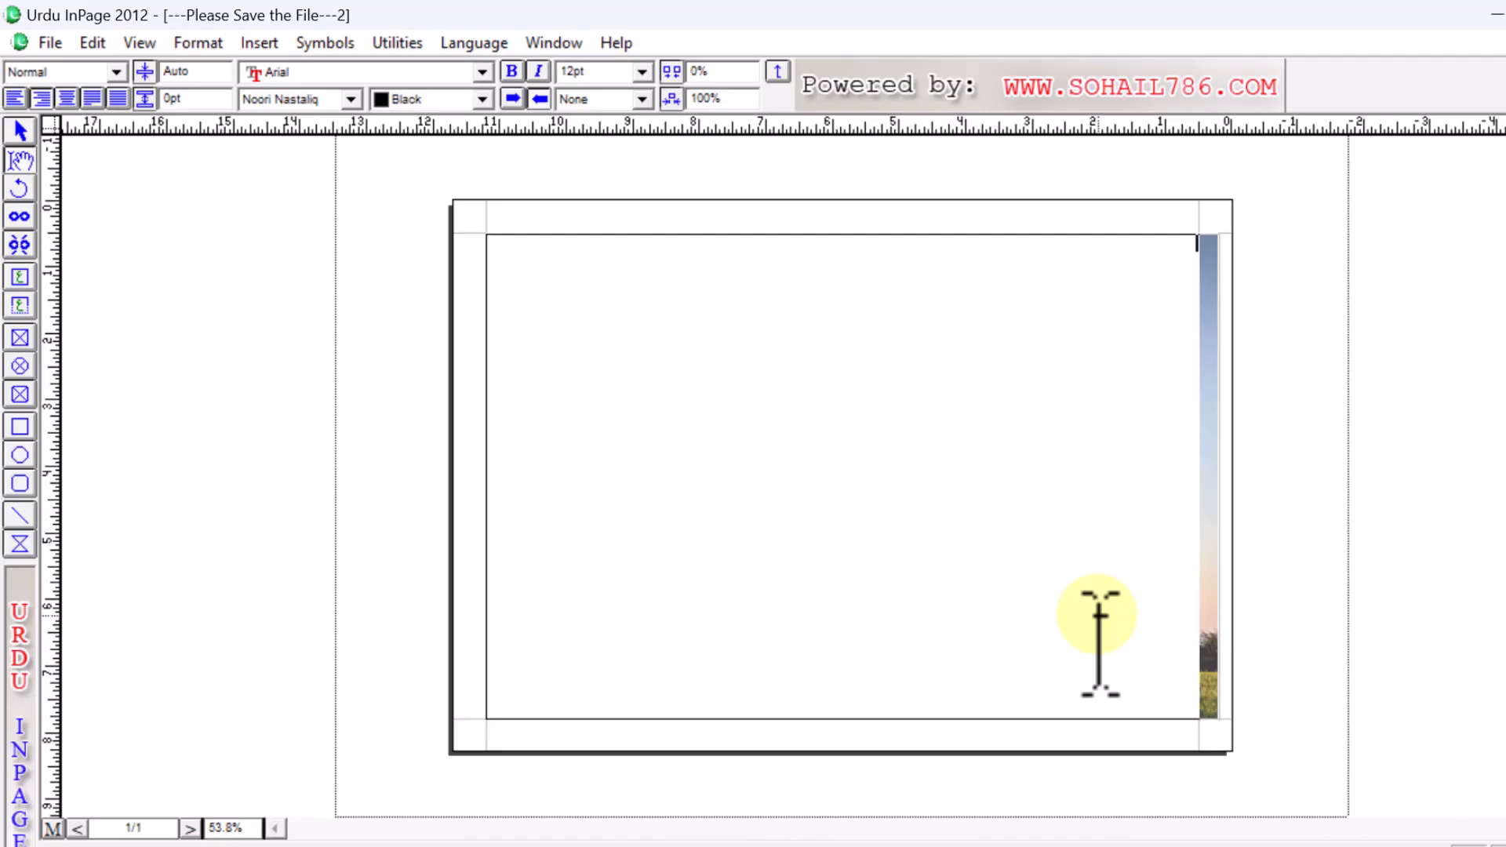
key(ctrl+v)
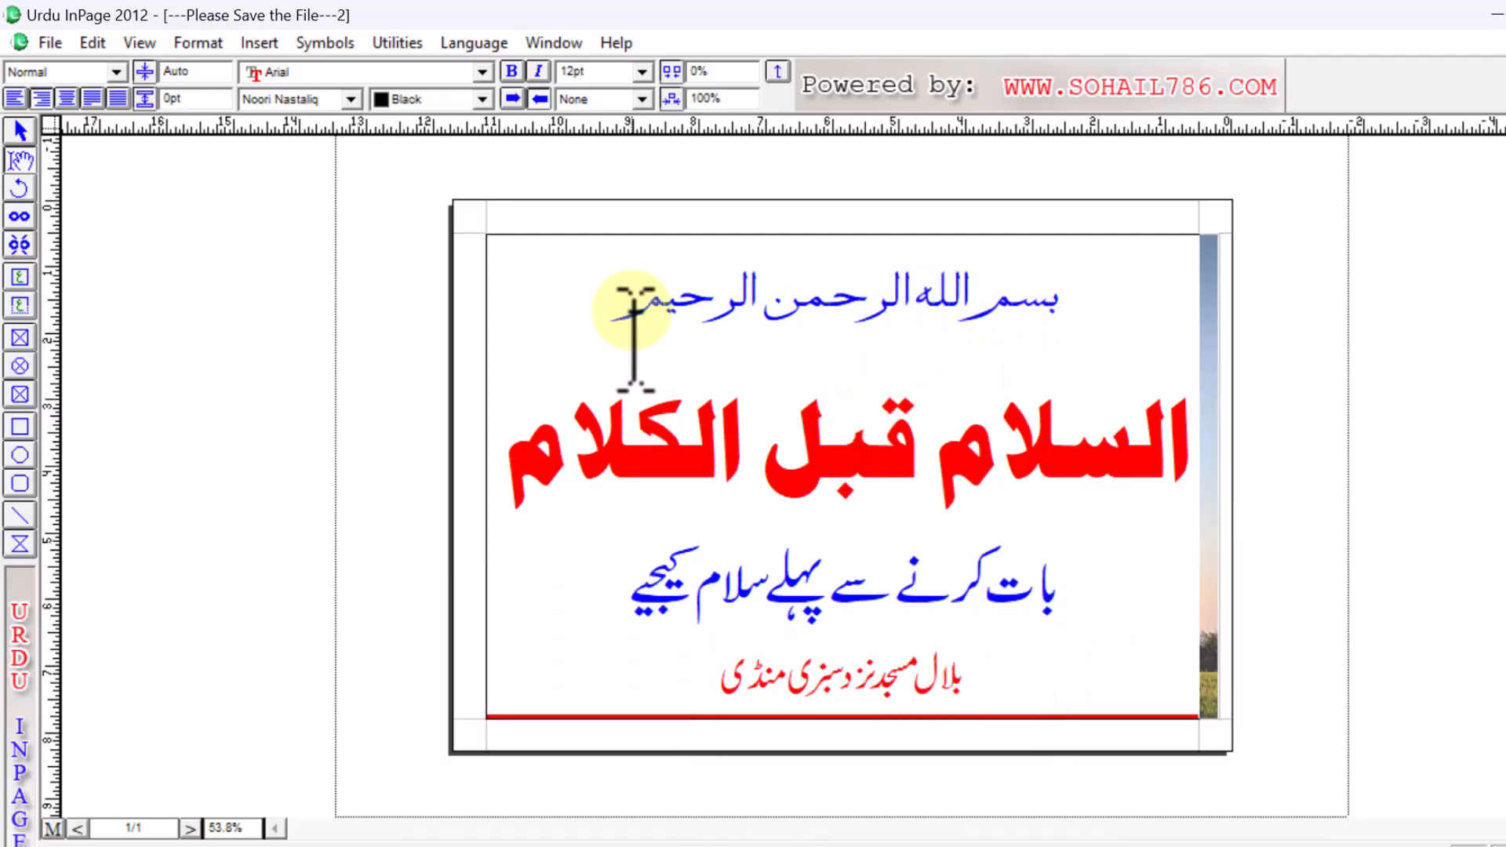
drag(1067, 294, 892, 291)
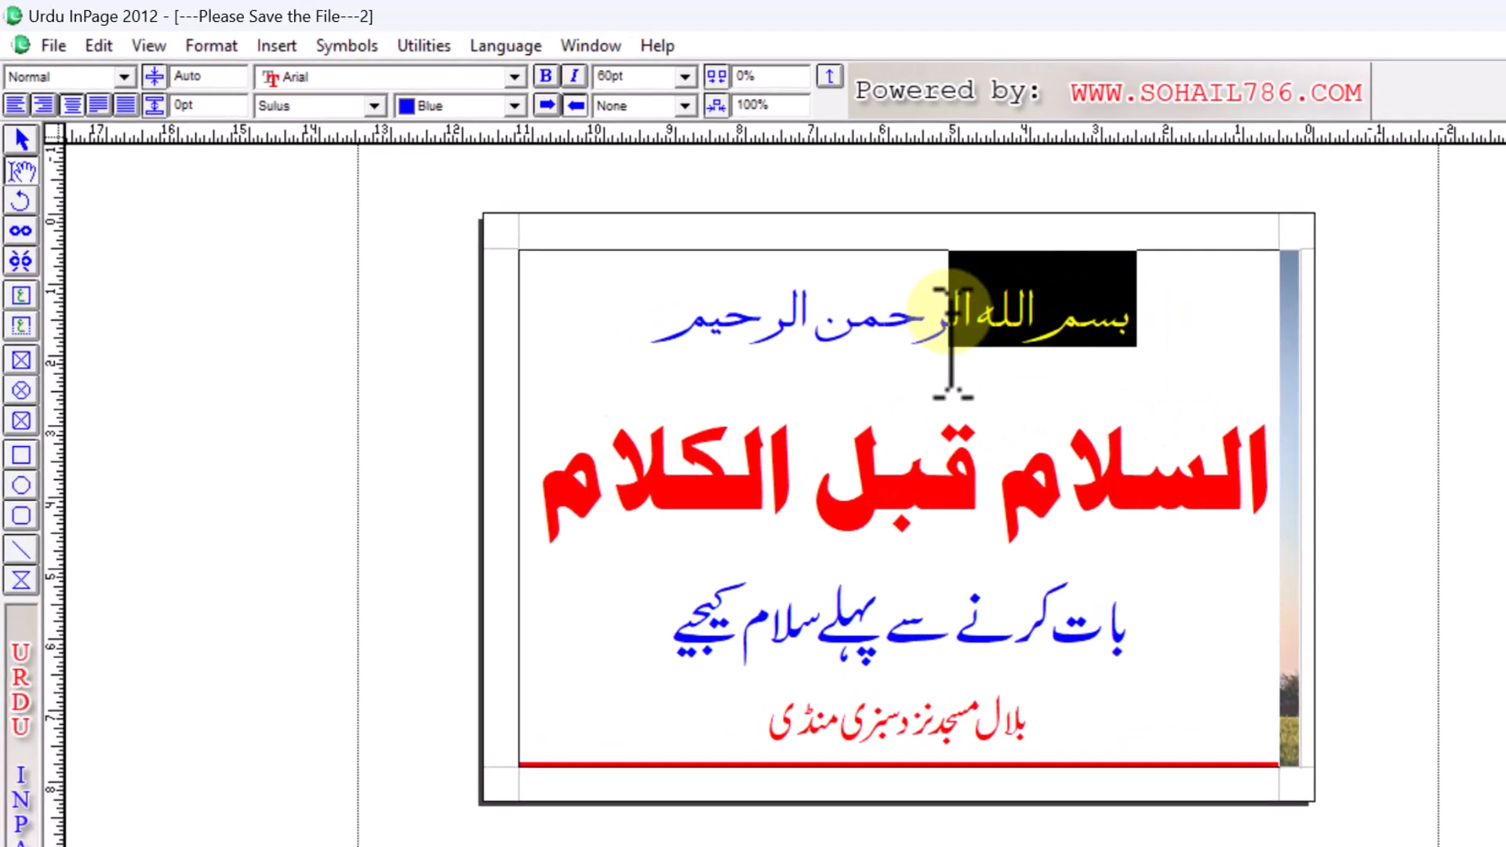
drag(951, 337, 690, 302)
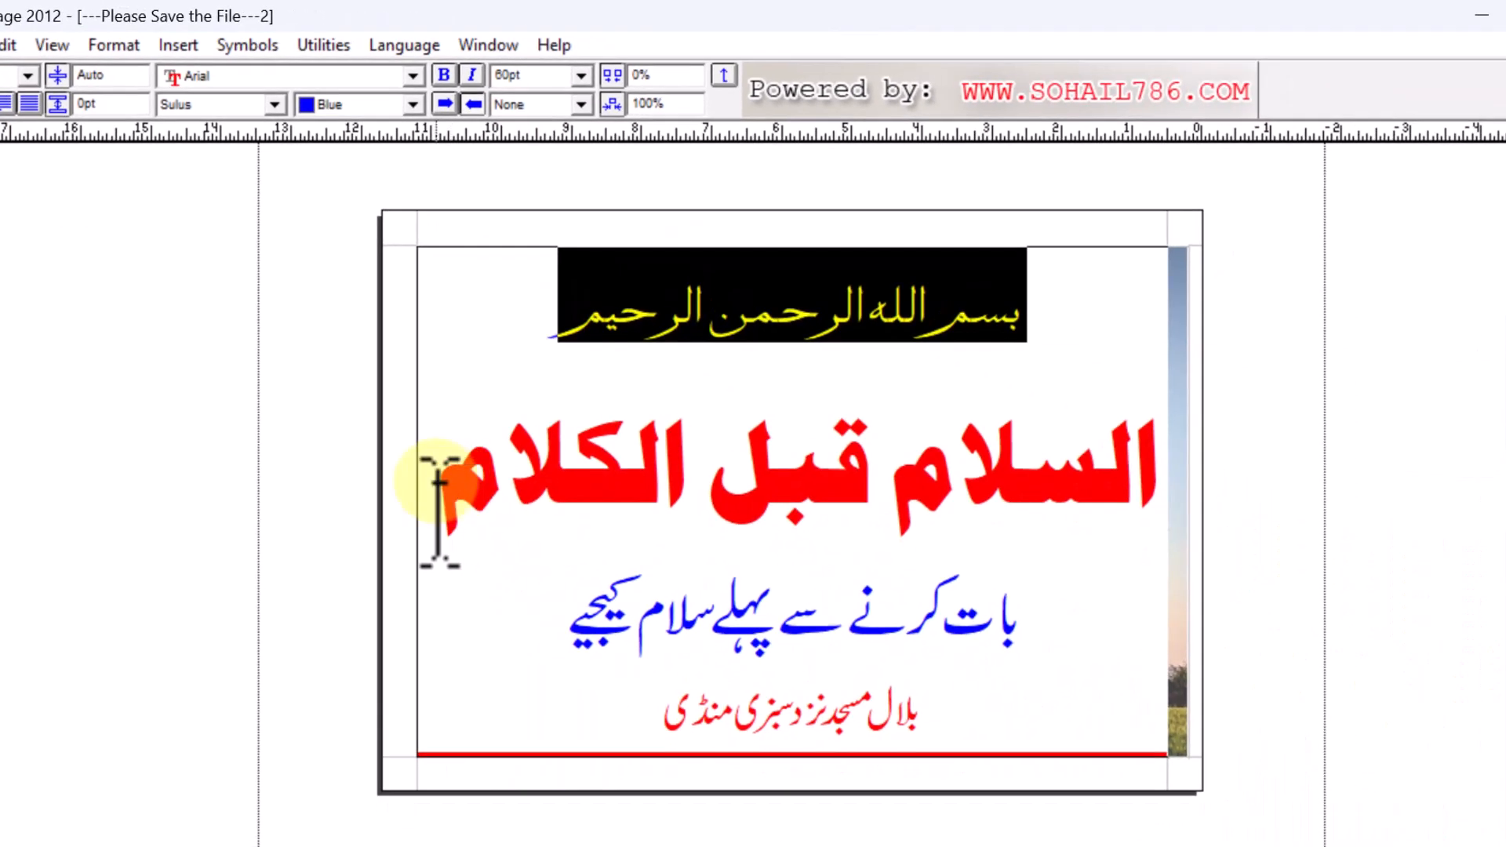
drag(437, 504, 1143, 497)
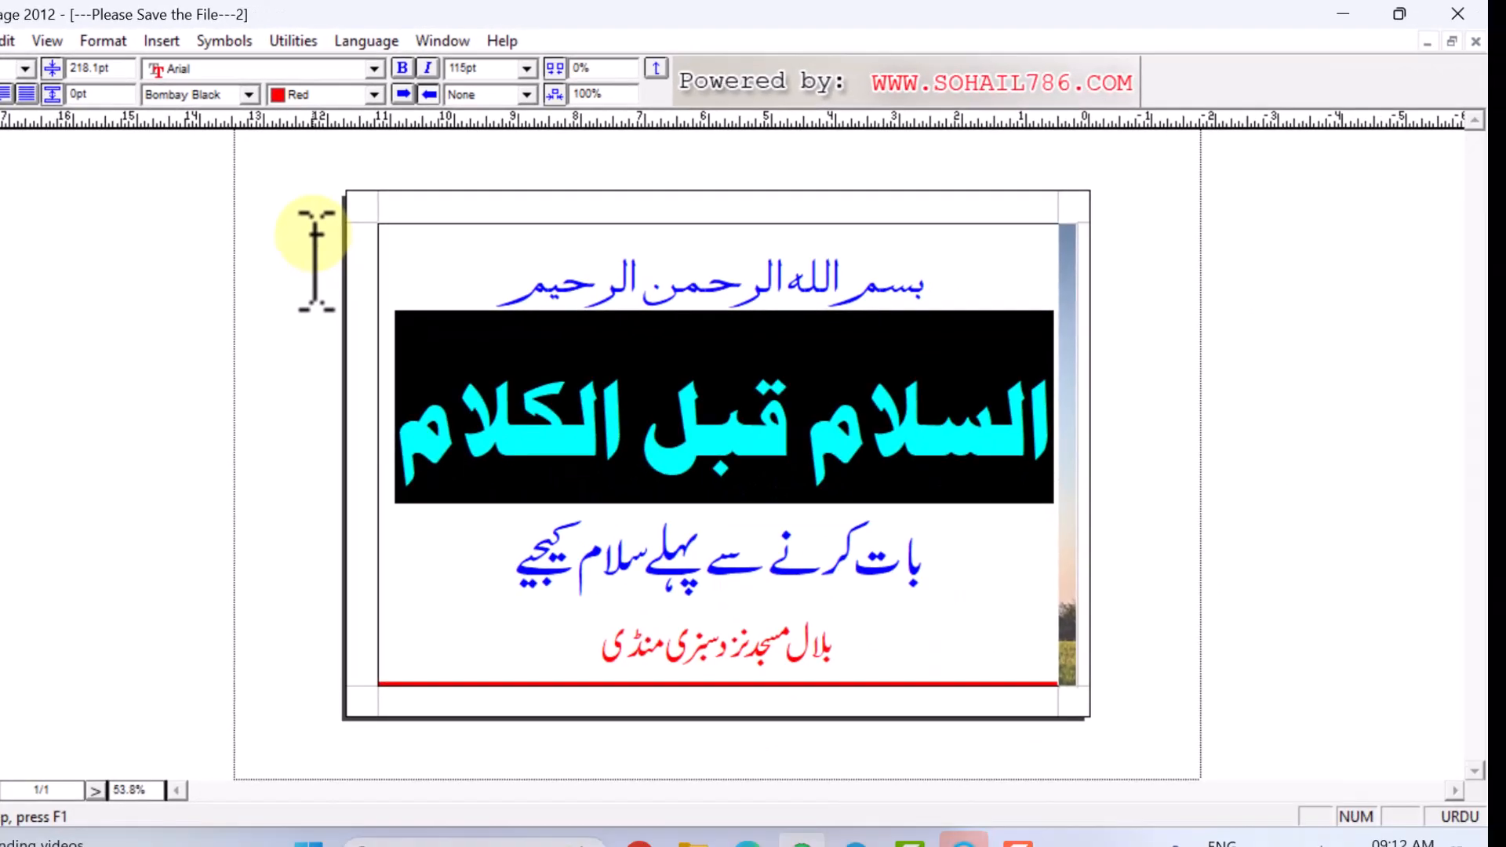
key(ctrl+shift+F6)
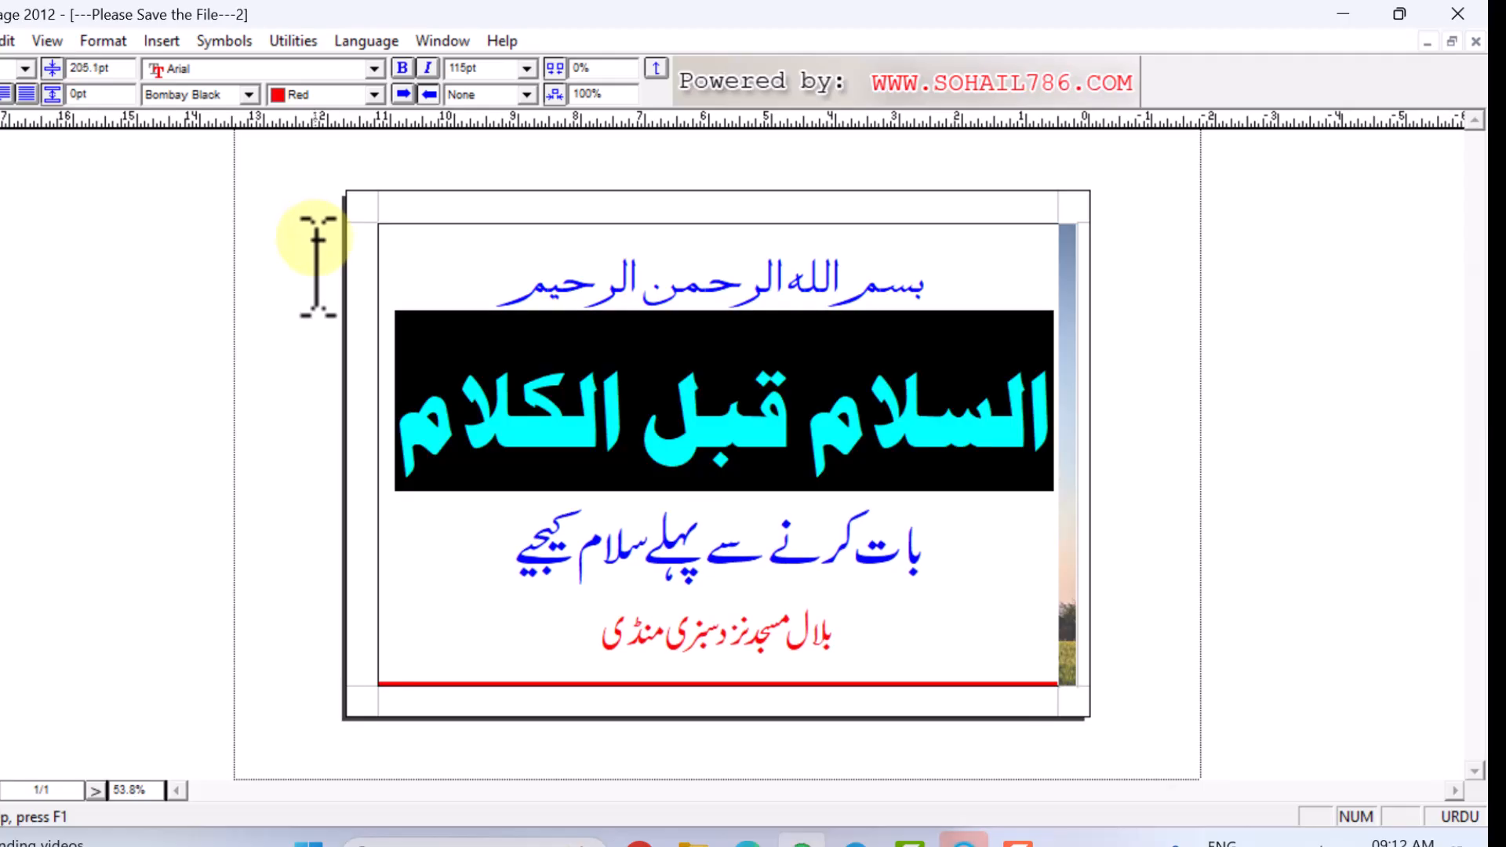
key(ctrl+shift+F5)
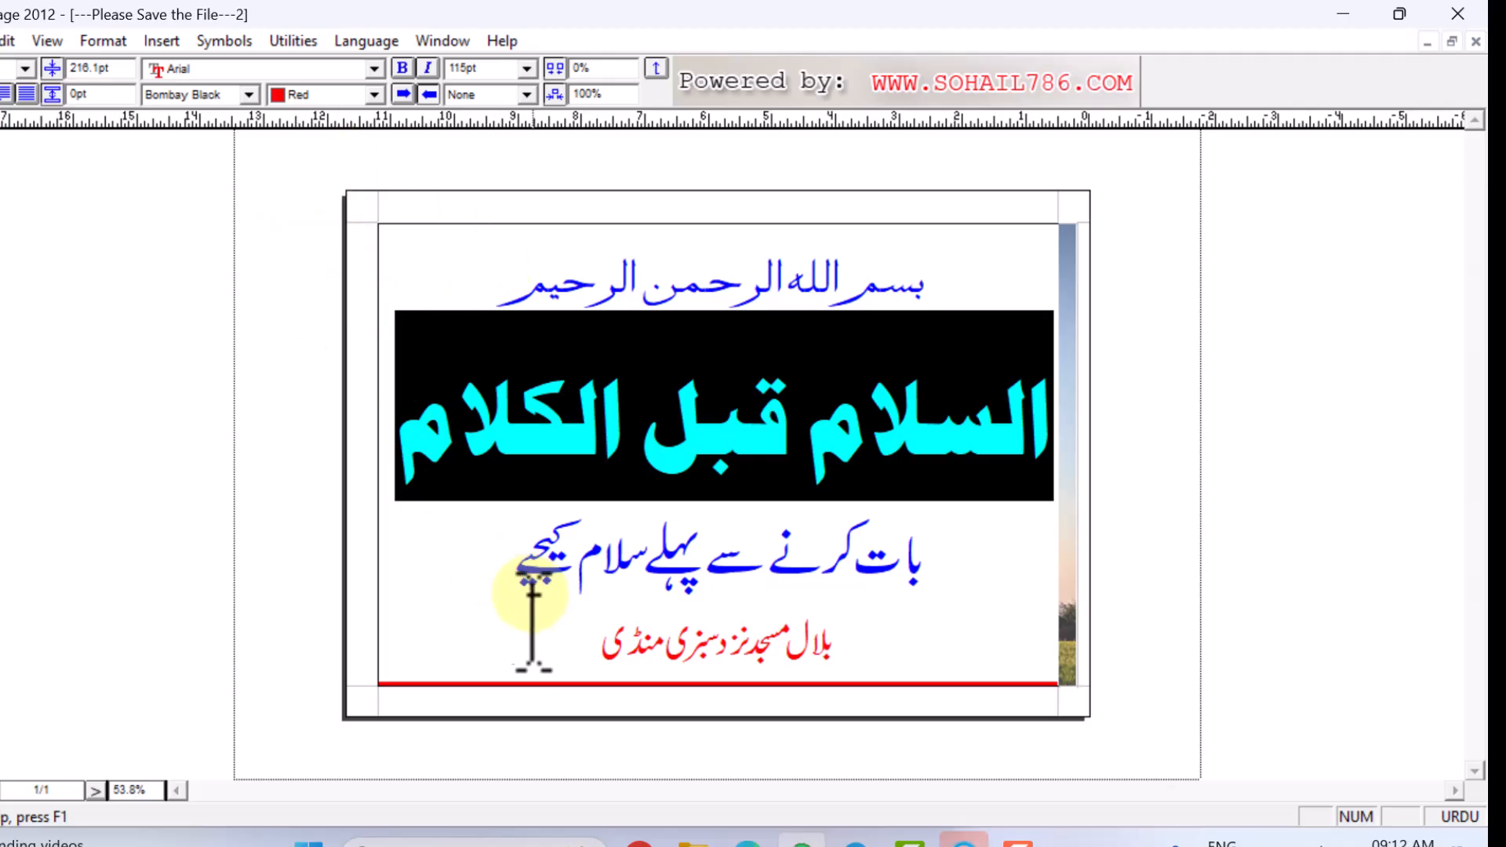
drag(502, 553, 942, 587)
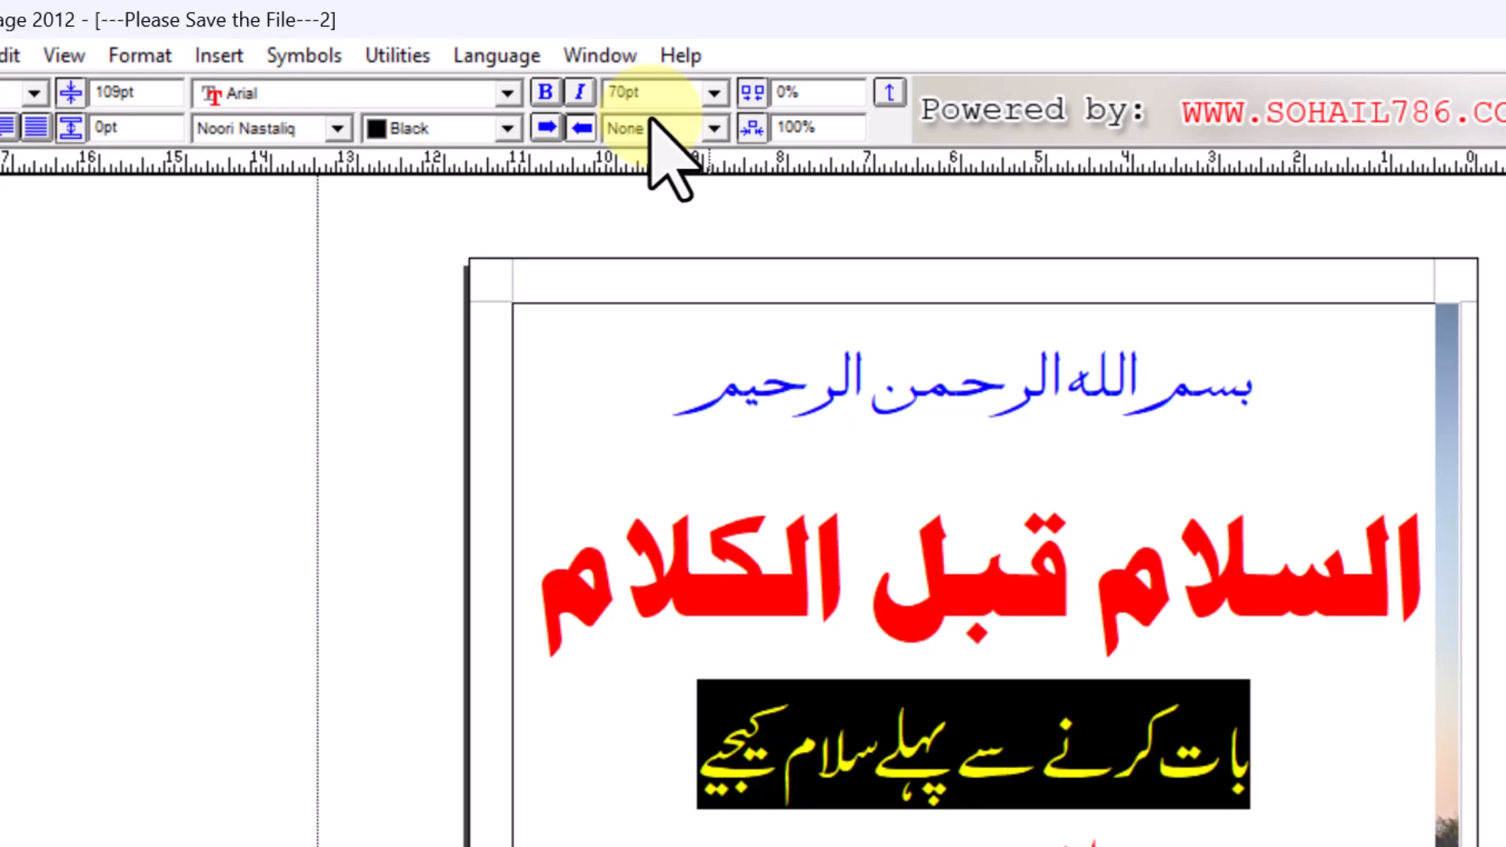
- Resize the blue third line to 65pt and tighten its leading twice with F9
double_click(616, 93)
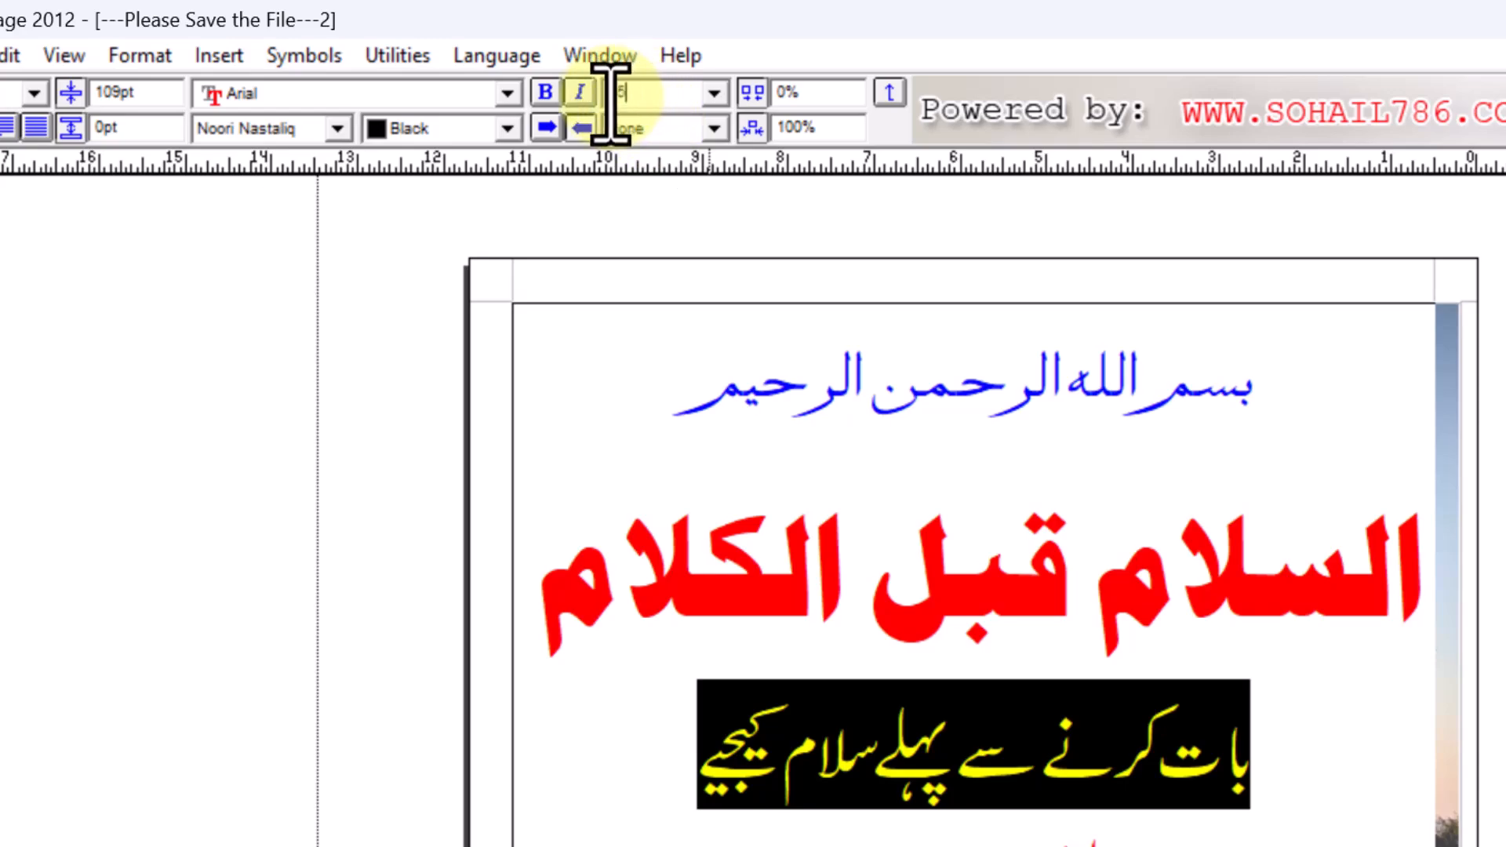
text(65)
key(Return)
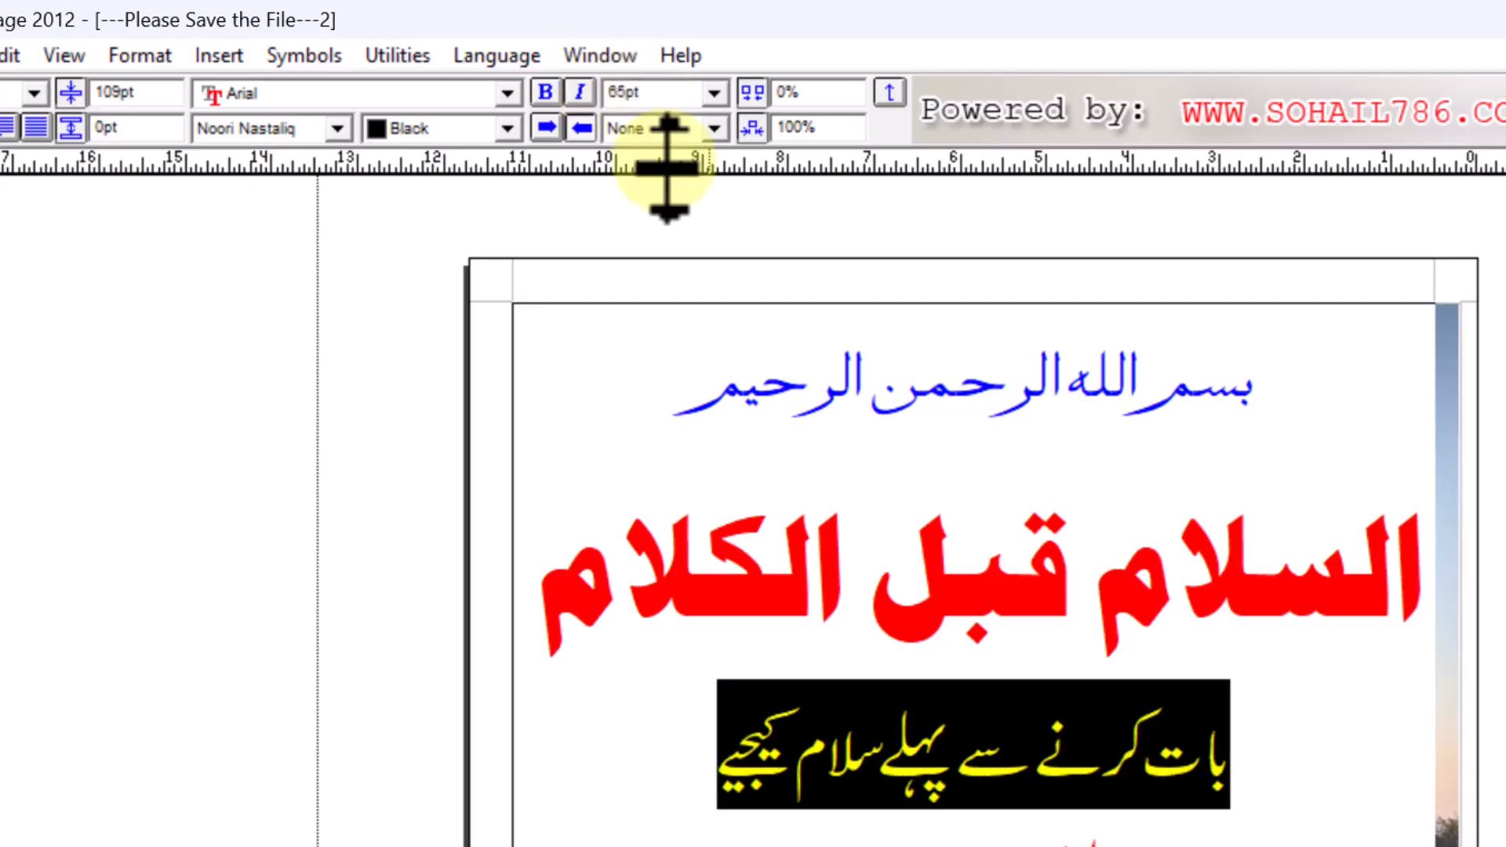
click(753, 669)
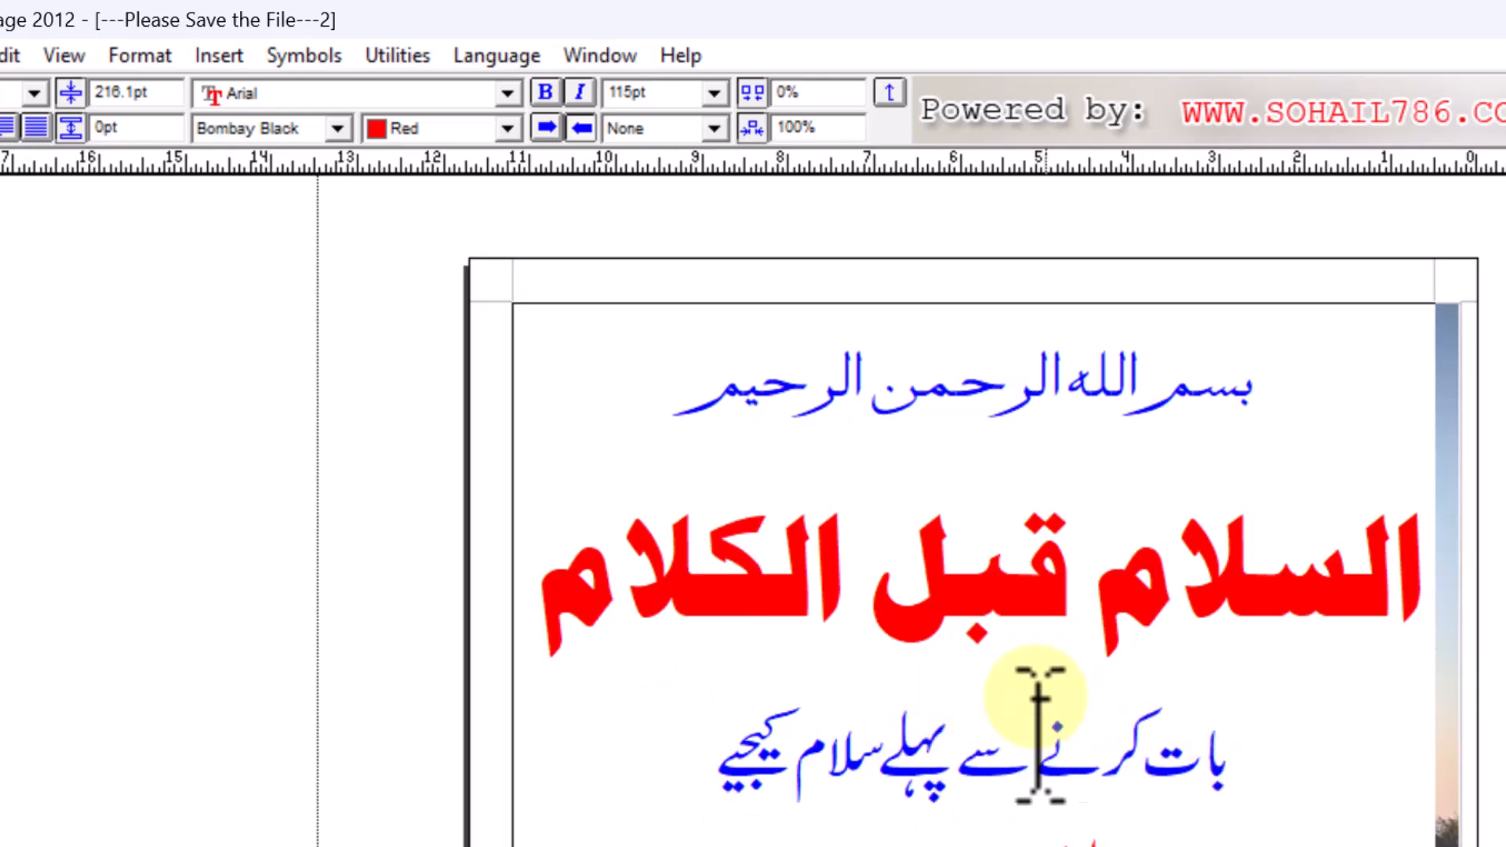
drag(1247, 765, 765, 780)
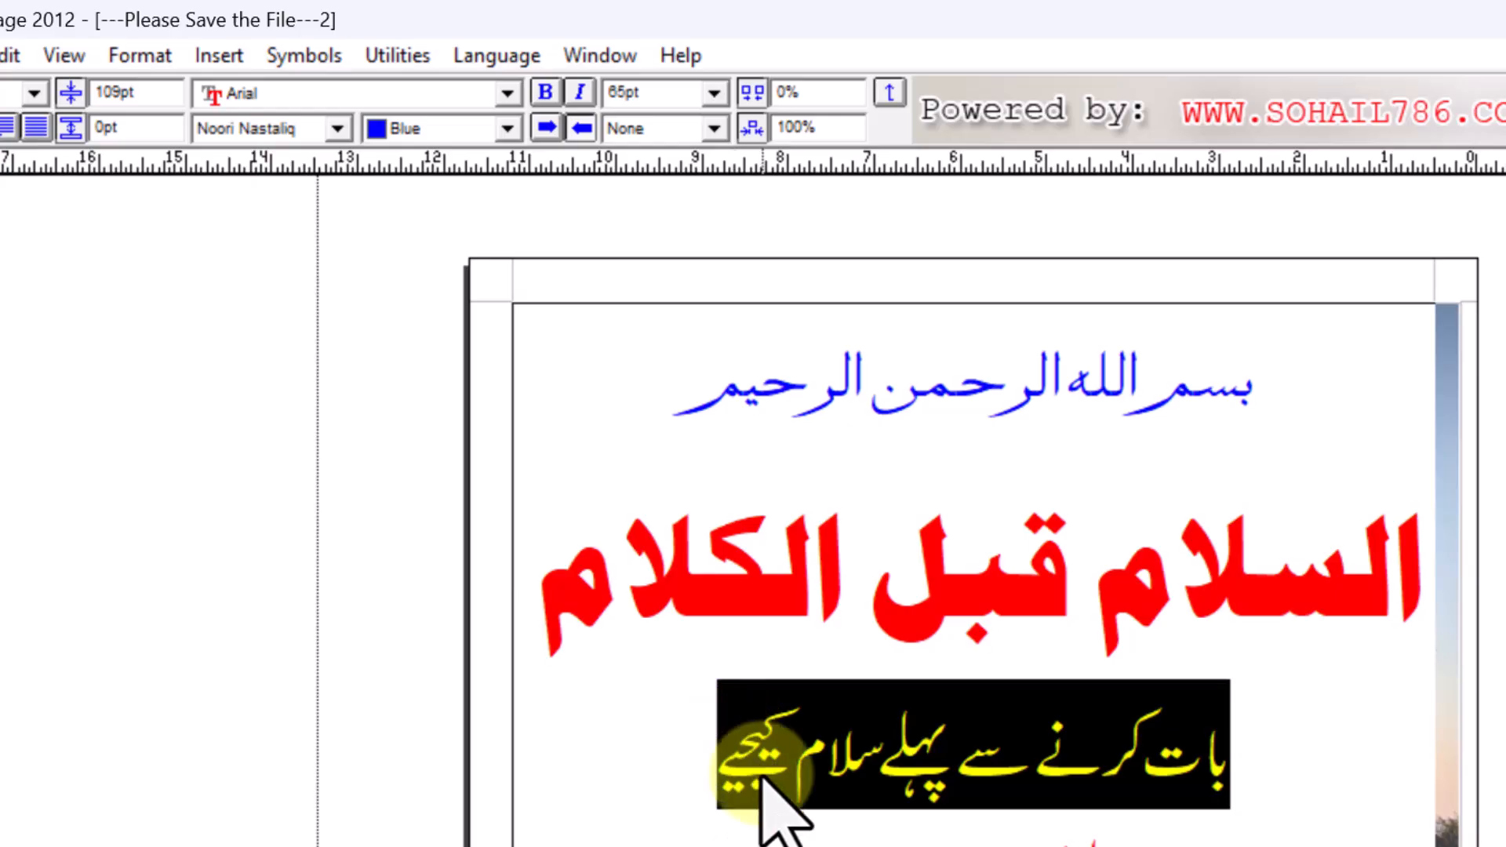
key(F9)
key(F9)
key(F9)
key(F9)
key(F9)
key(F9)
key(F9)
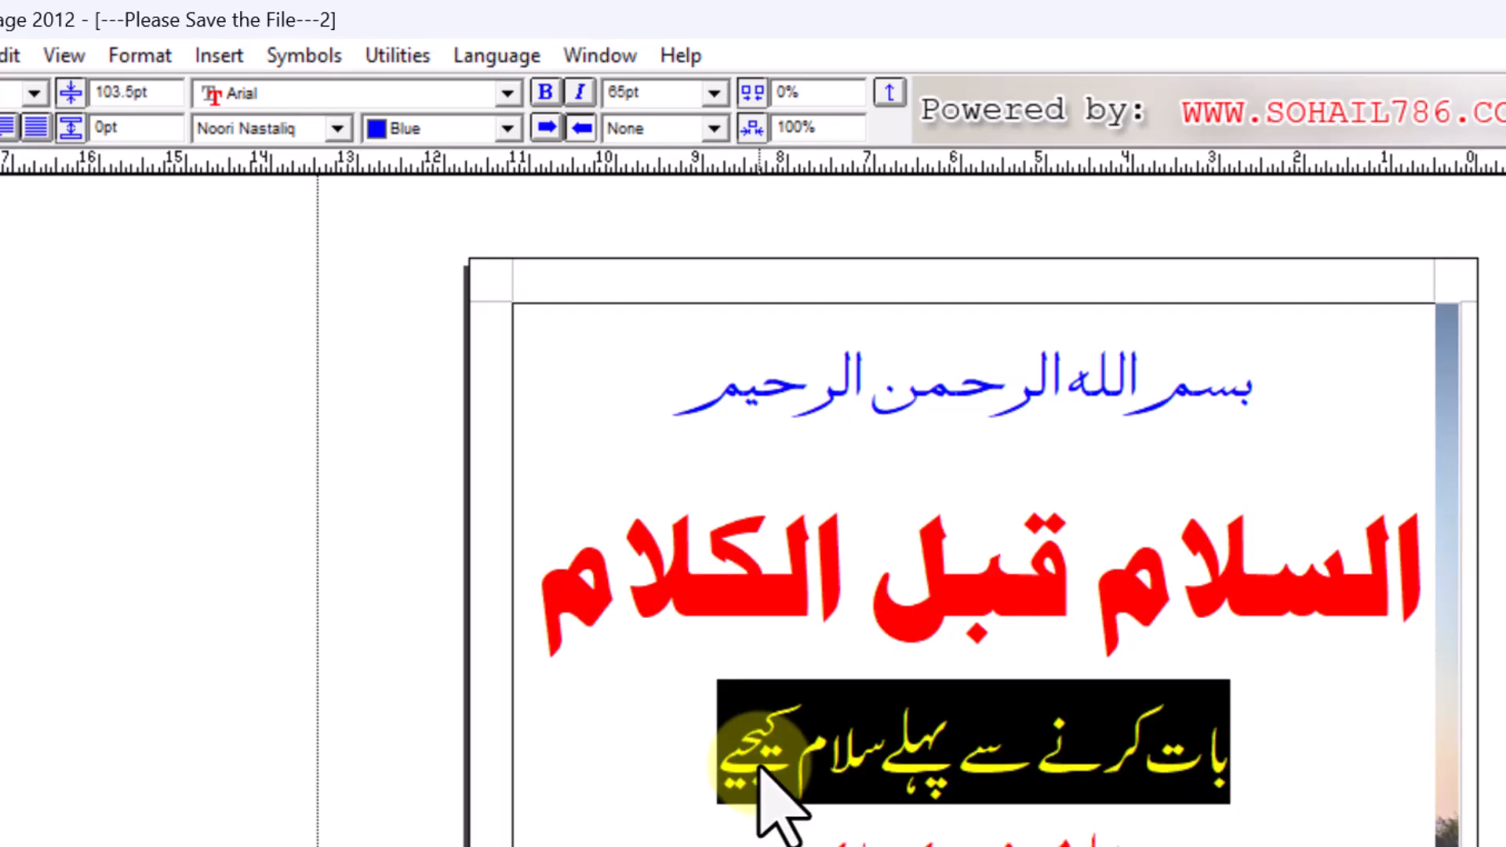
key(F9)
key(F9)
key(F9)
key(F9)
key(F9)
key(F9)
key(F9)
key(F9)
key(F9)
key(F9)
key(F9)
key(F9)
key(F9)
key(F9)
key(F9)
key(F9)
key(F9)
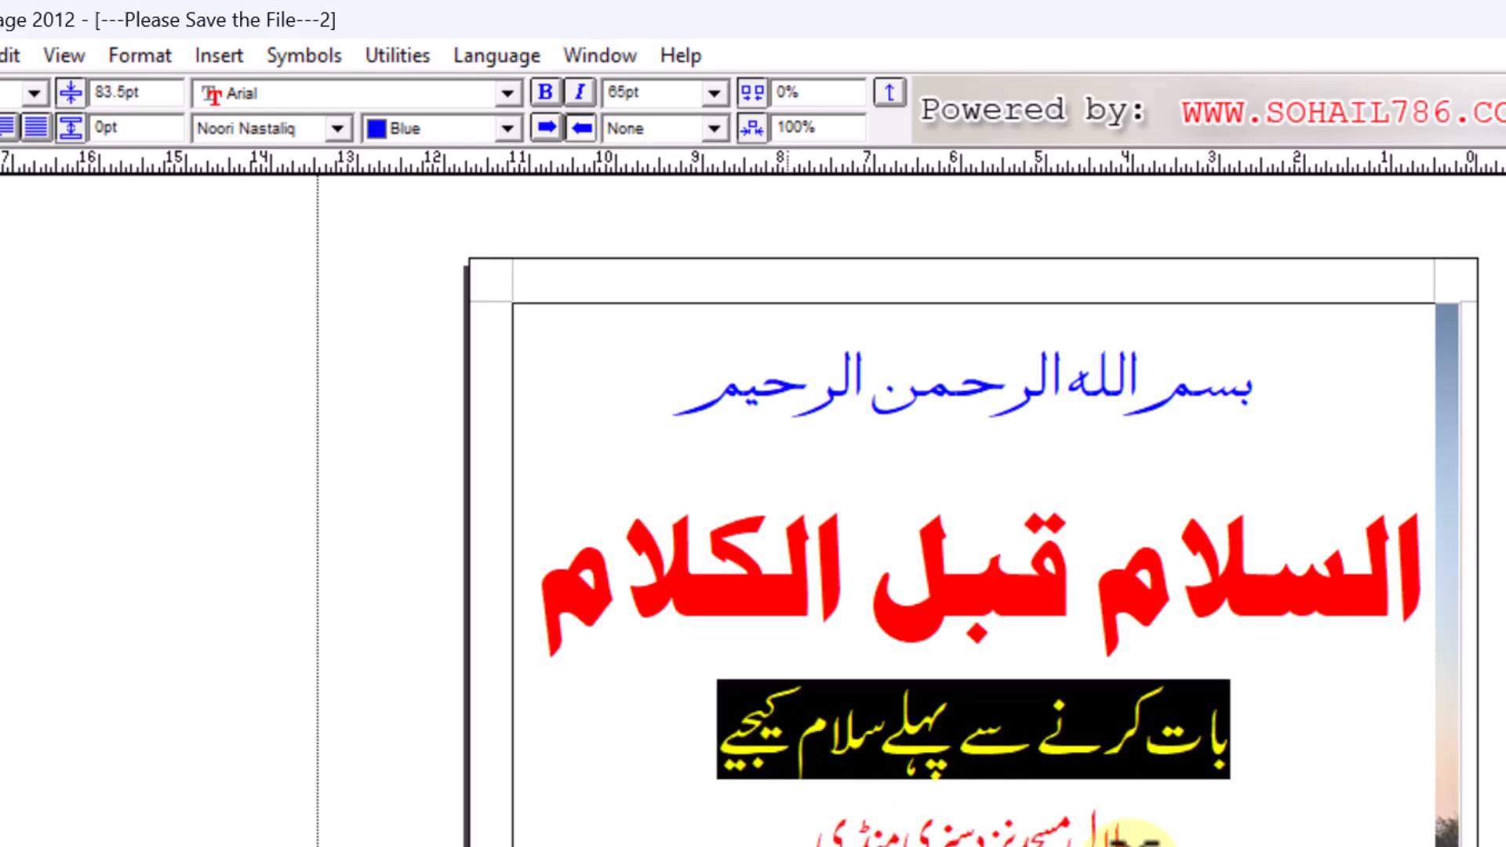
- Select the red 50pt bottom name line, then deselect it
click(1142, 833)
drag(1151, 845, 791, 841)
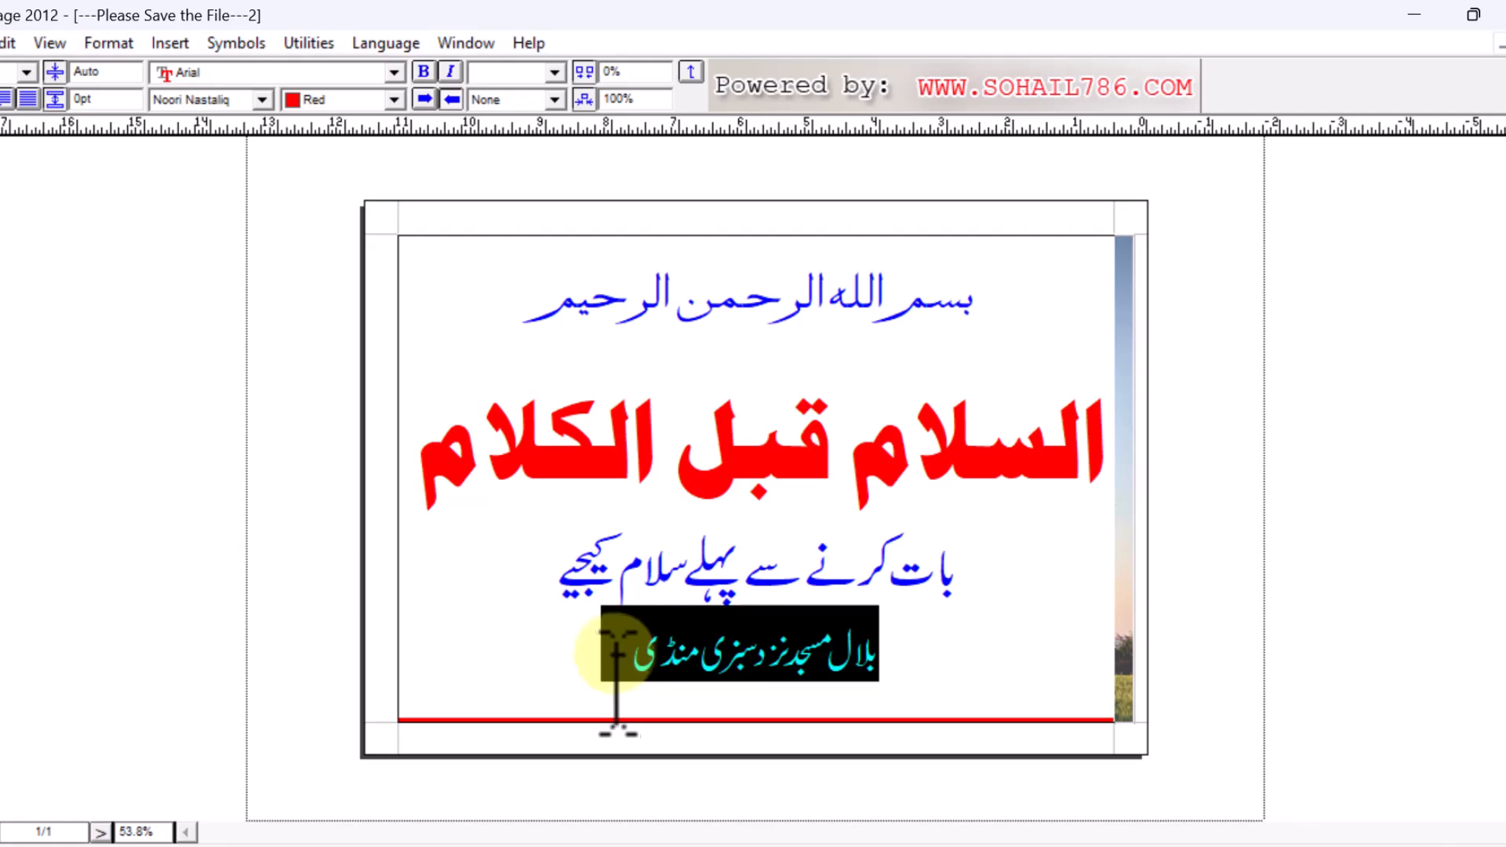
drag(612, 651, 624, 660)
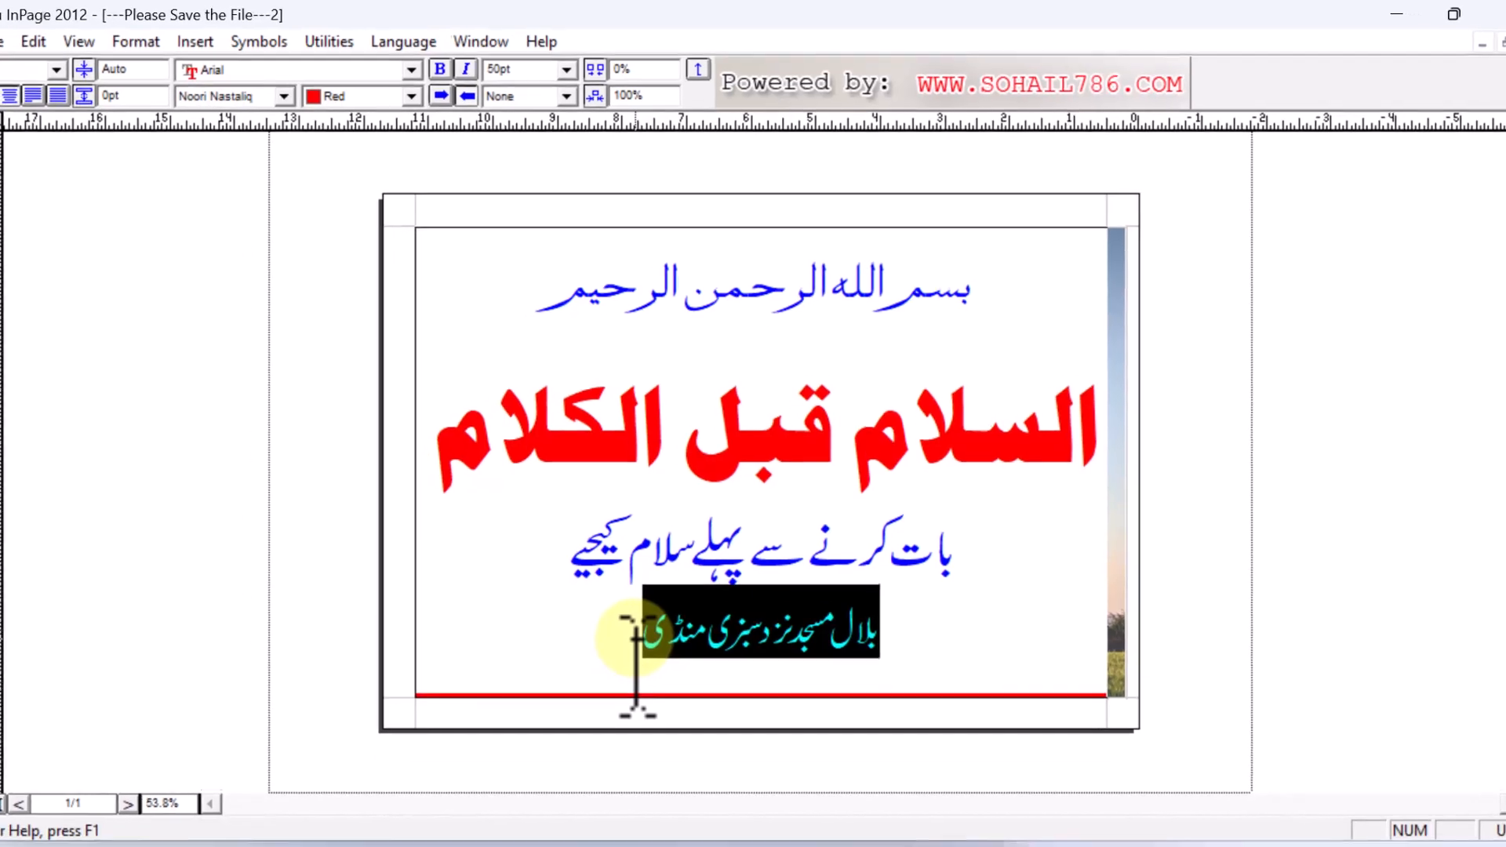
click(628, 658)
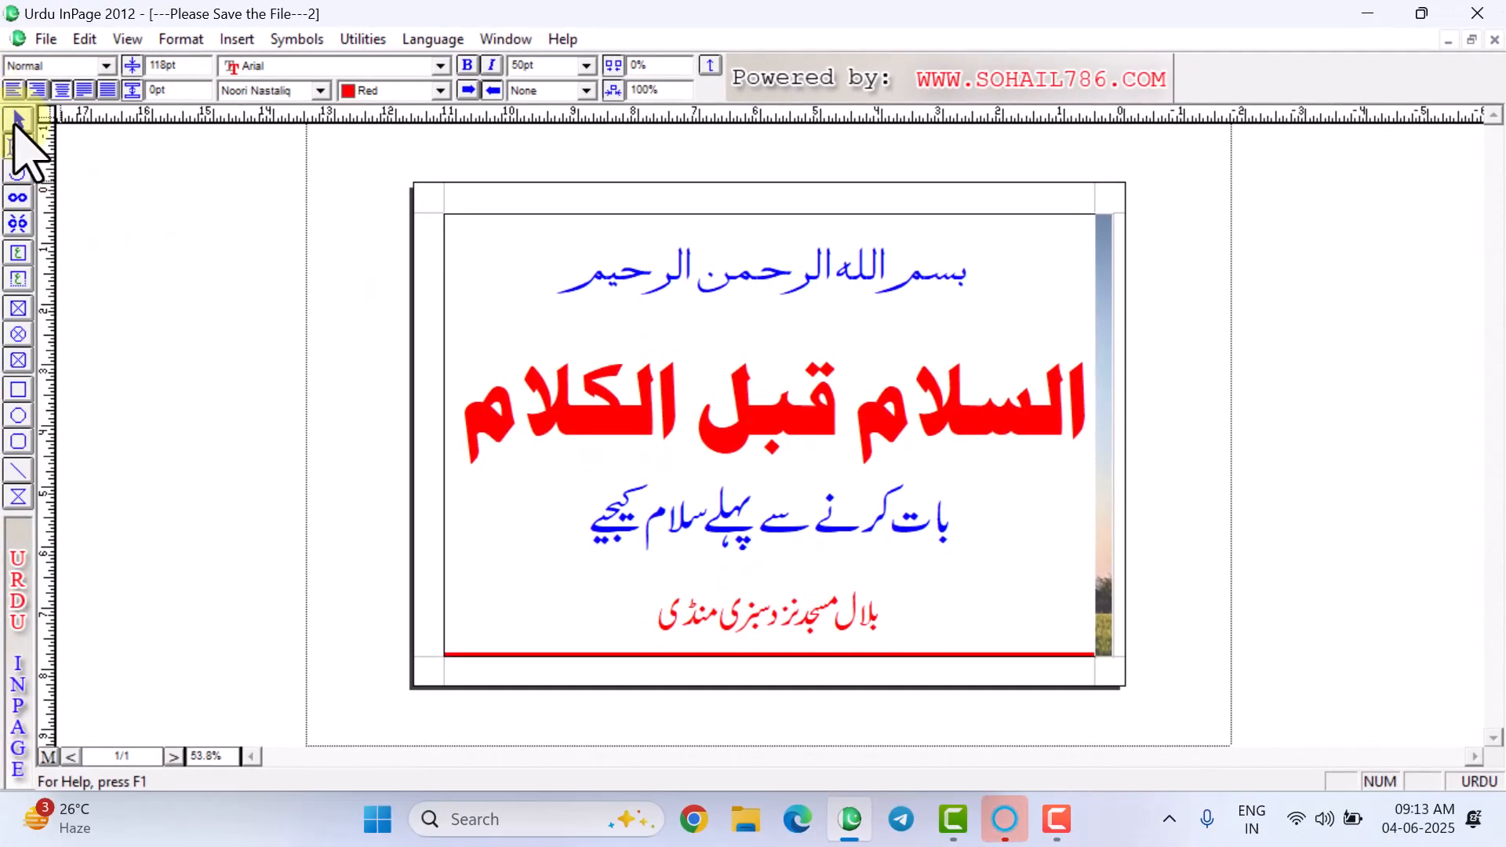
- Select the picture frame, then pick the tree photo with the picture content tool
click(19, 122)
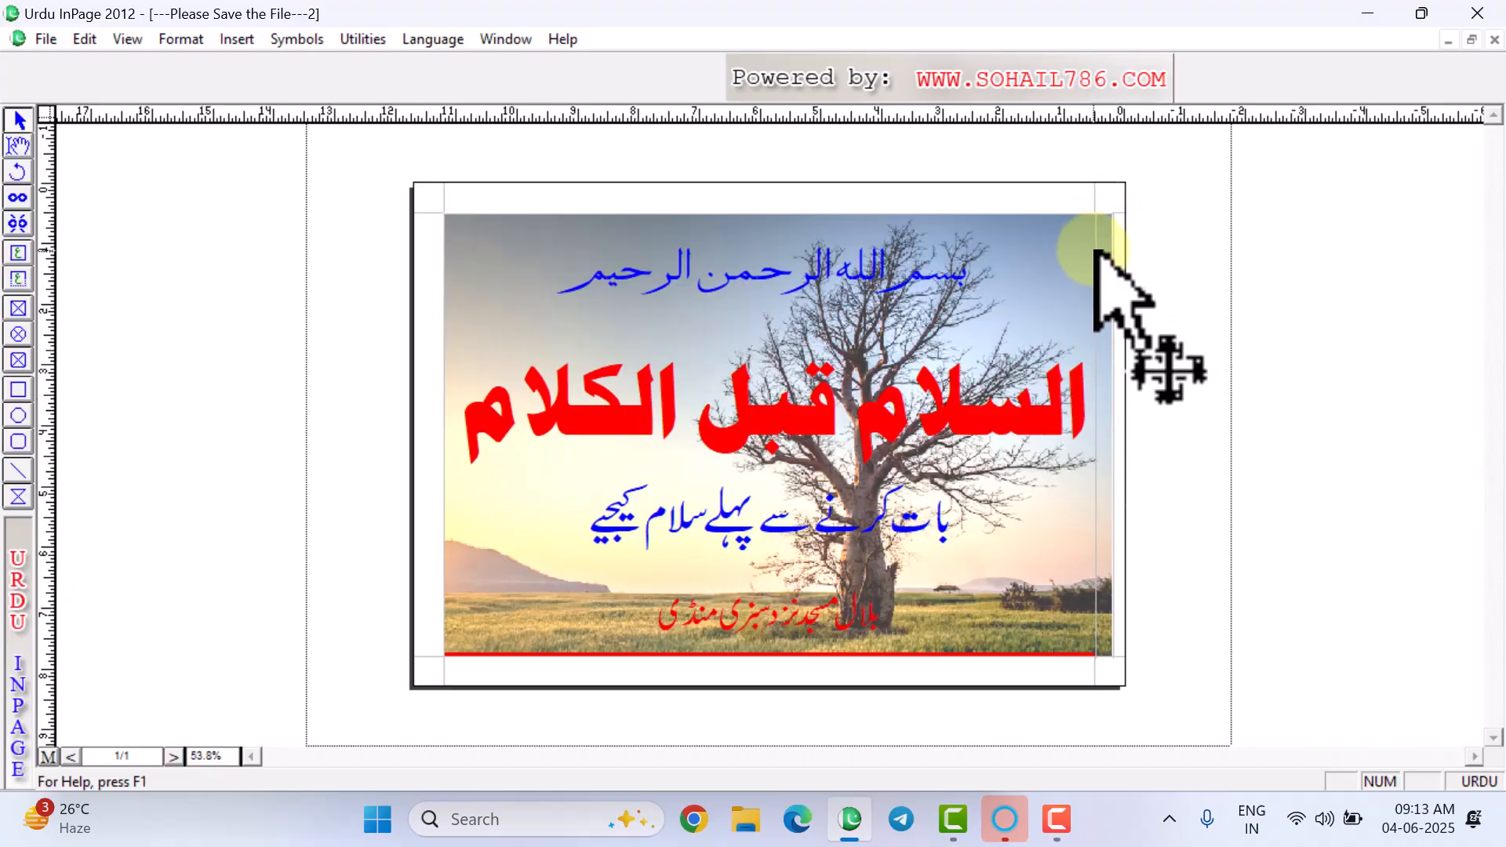
click(1110, 334)
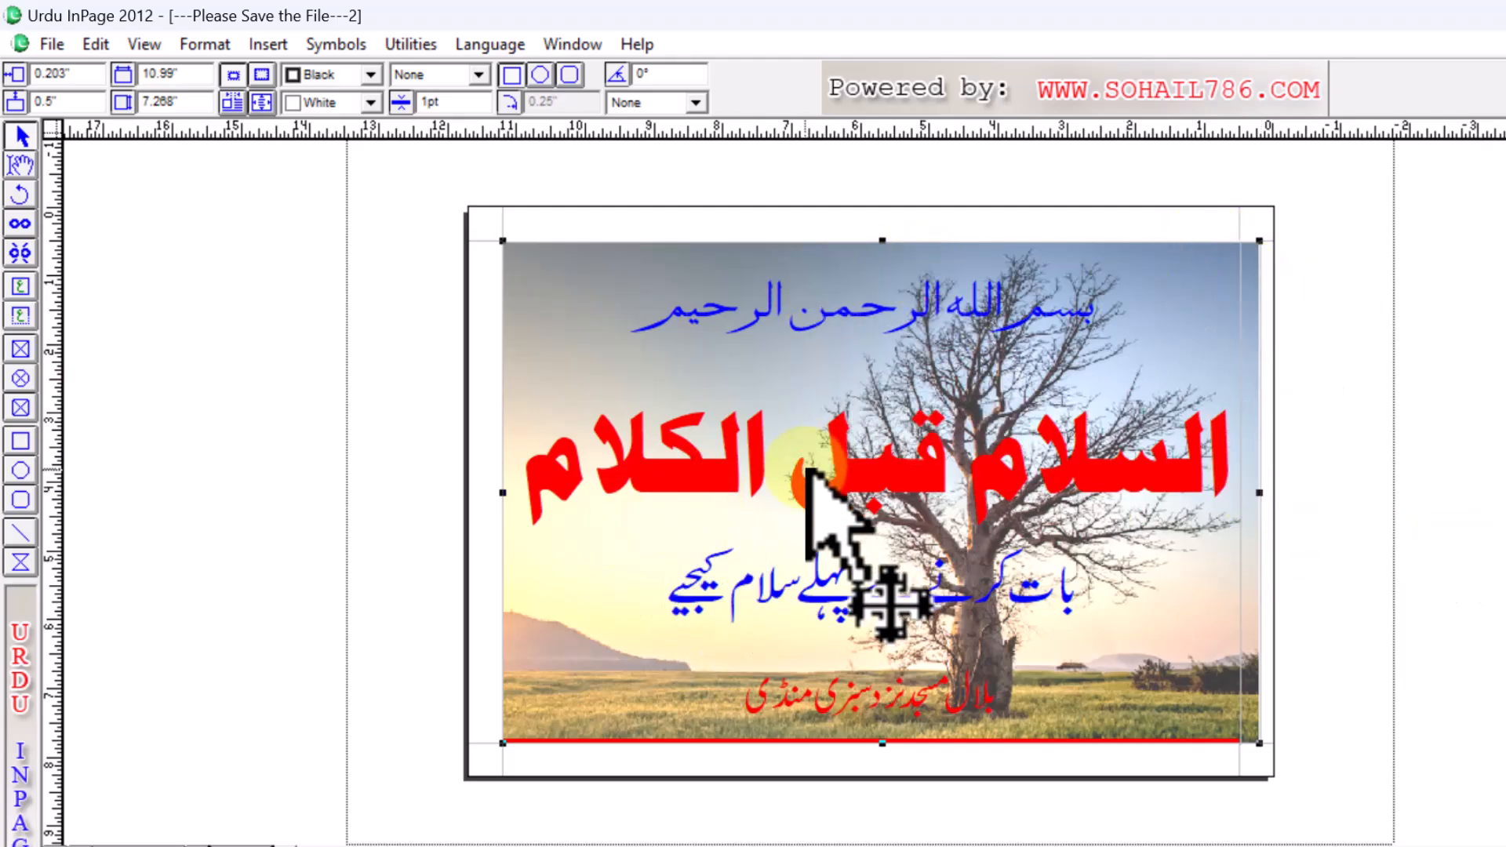
right_click(836, 398)
right_click(1087, 430)
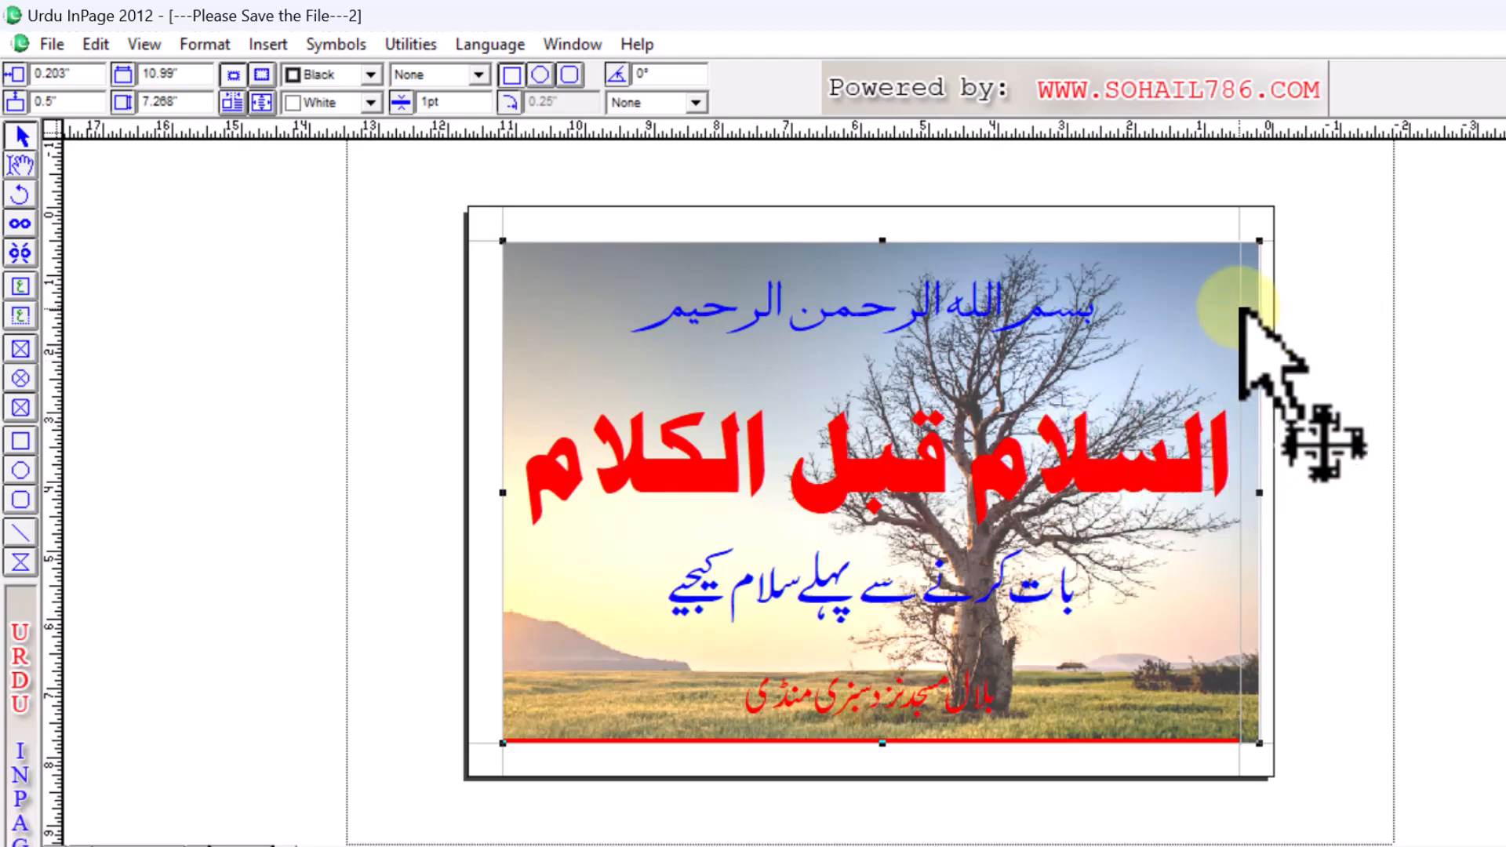
click(20, 165)
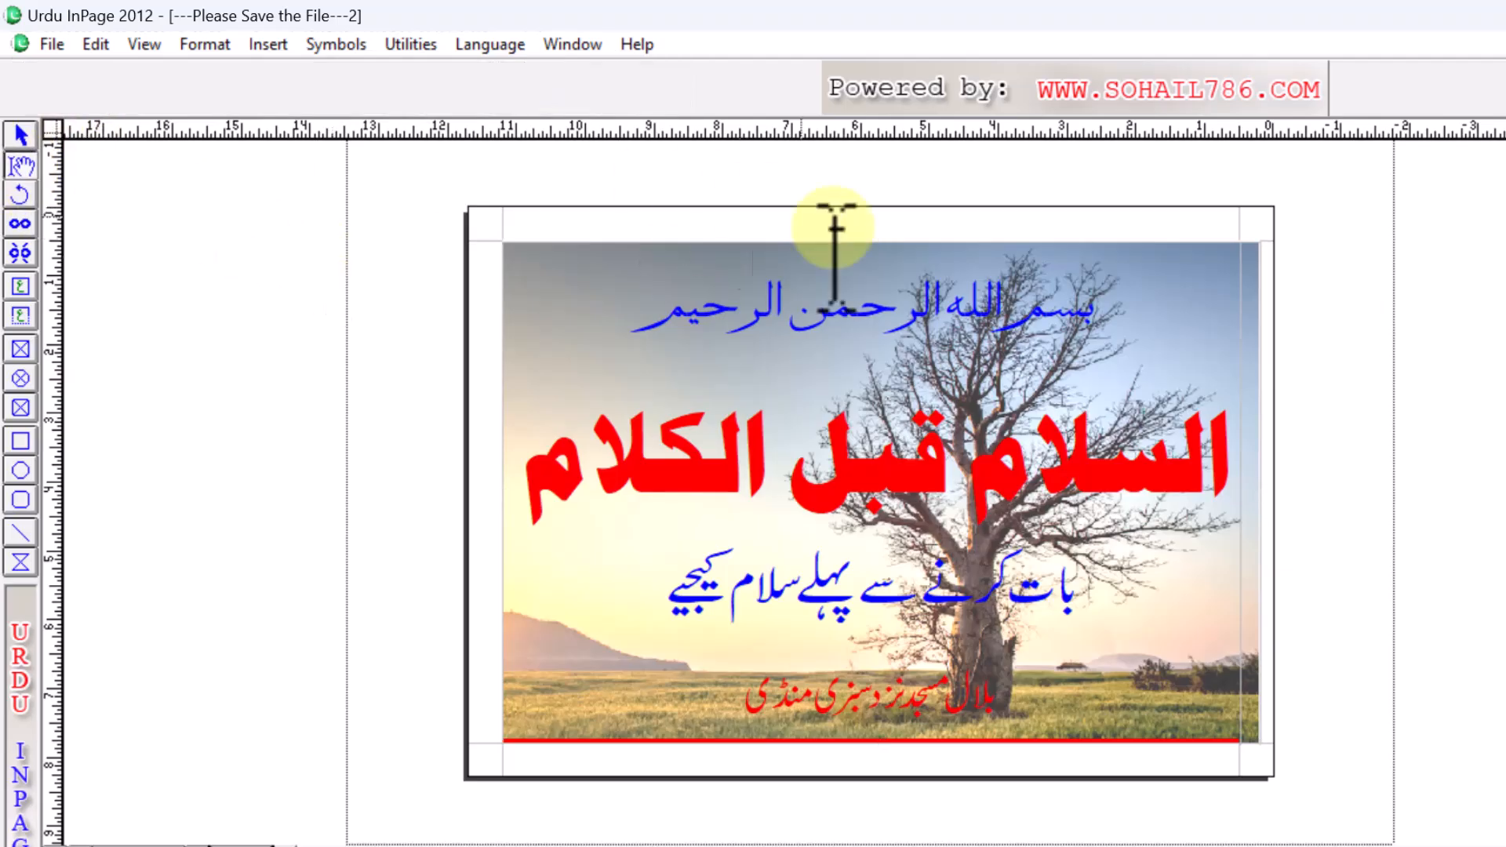
click(1247, 282)
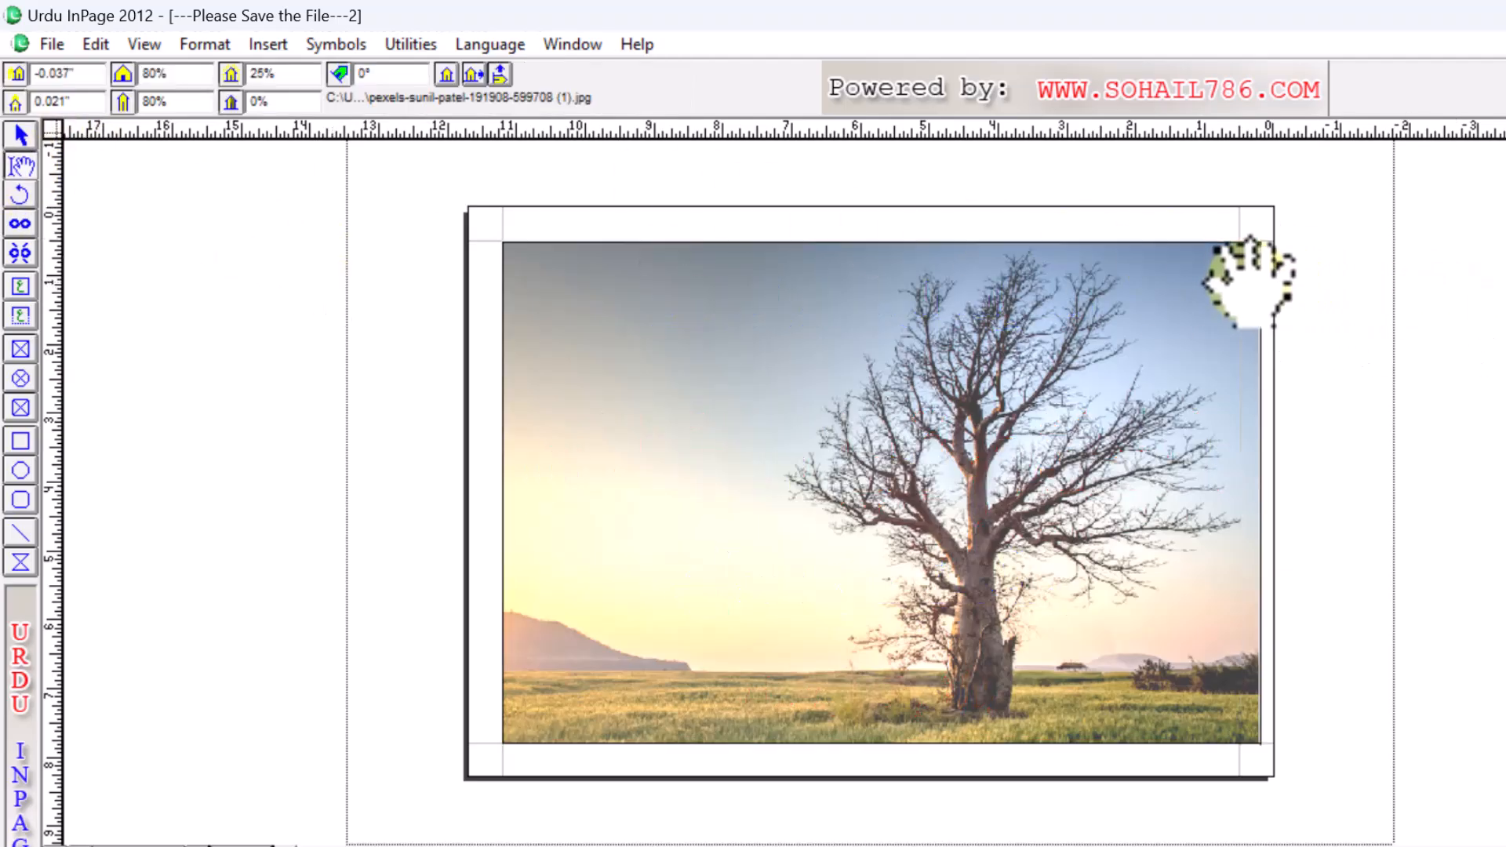
- Import pexels-sunil-patel-191908-599708.jpg from Downloads into the background frame, with preview on
double_click(1051, 381)
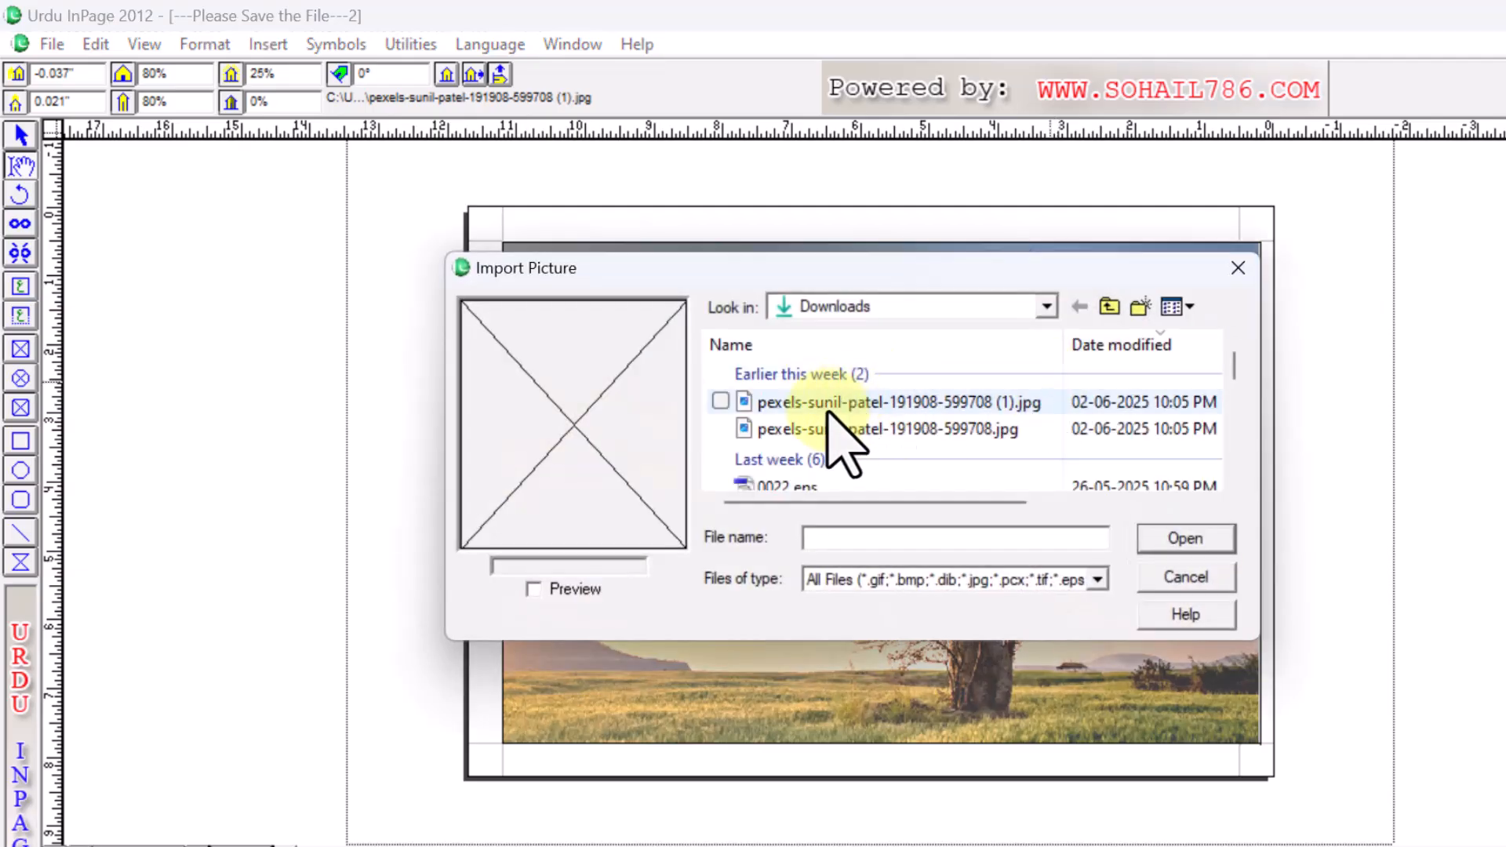
click(833, 430)
click(541, 600)
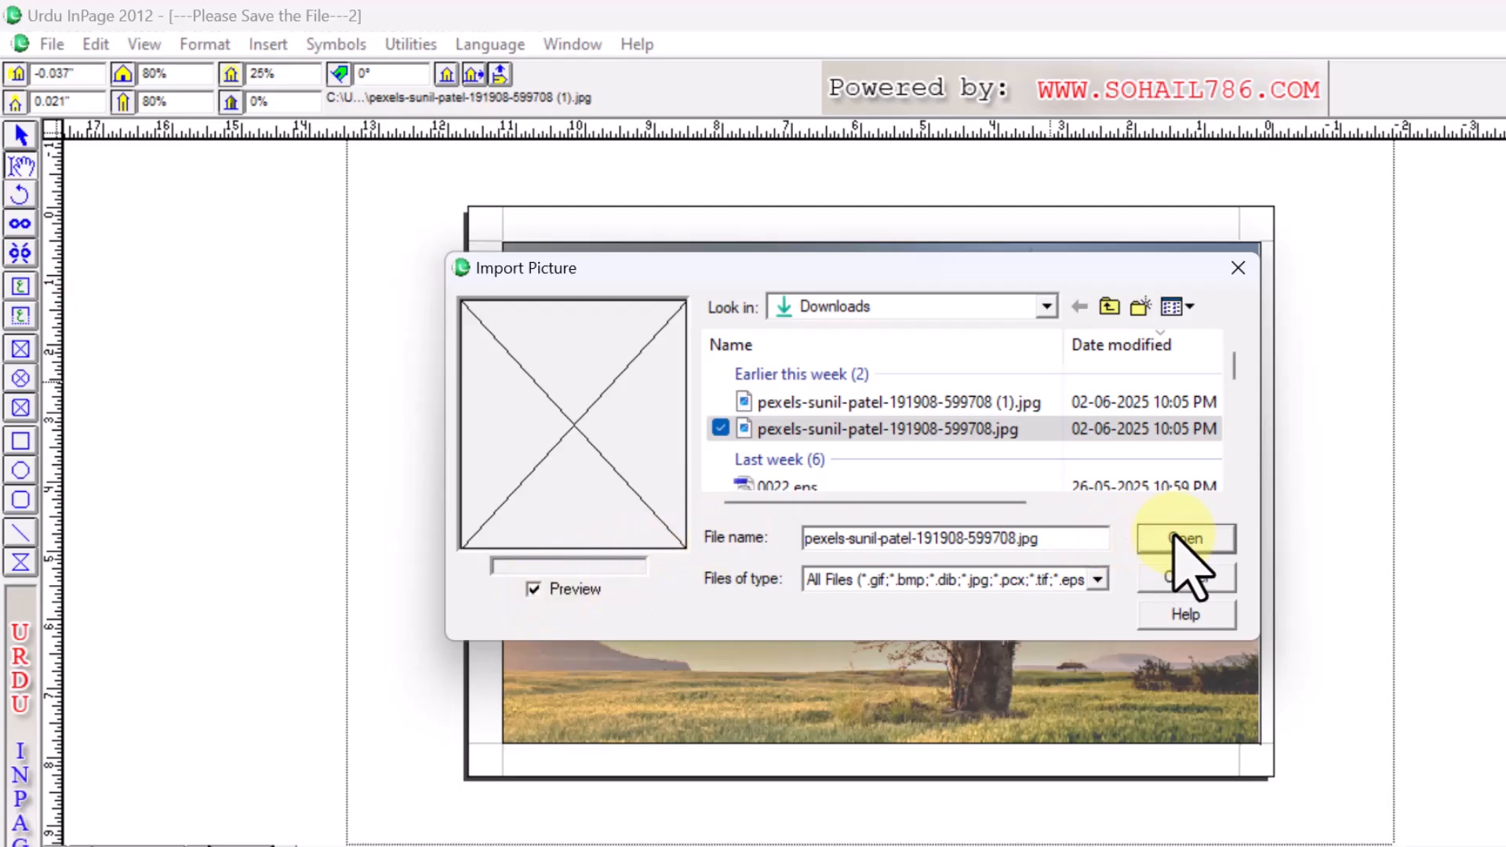
click(1219, 537)
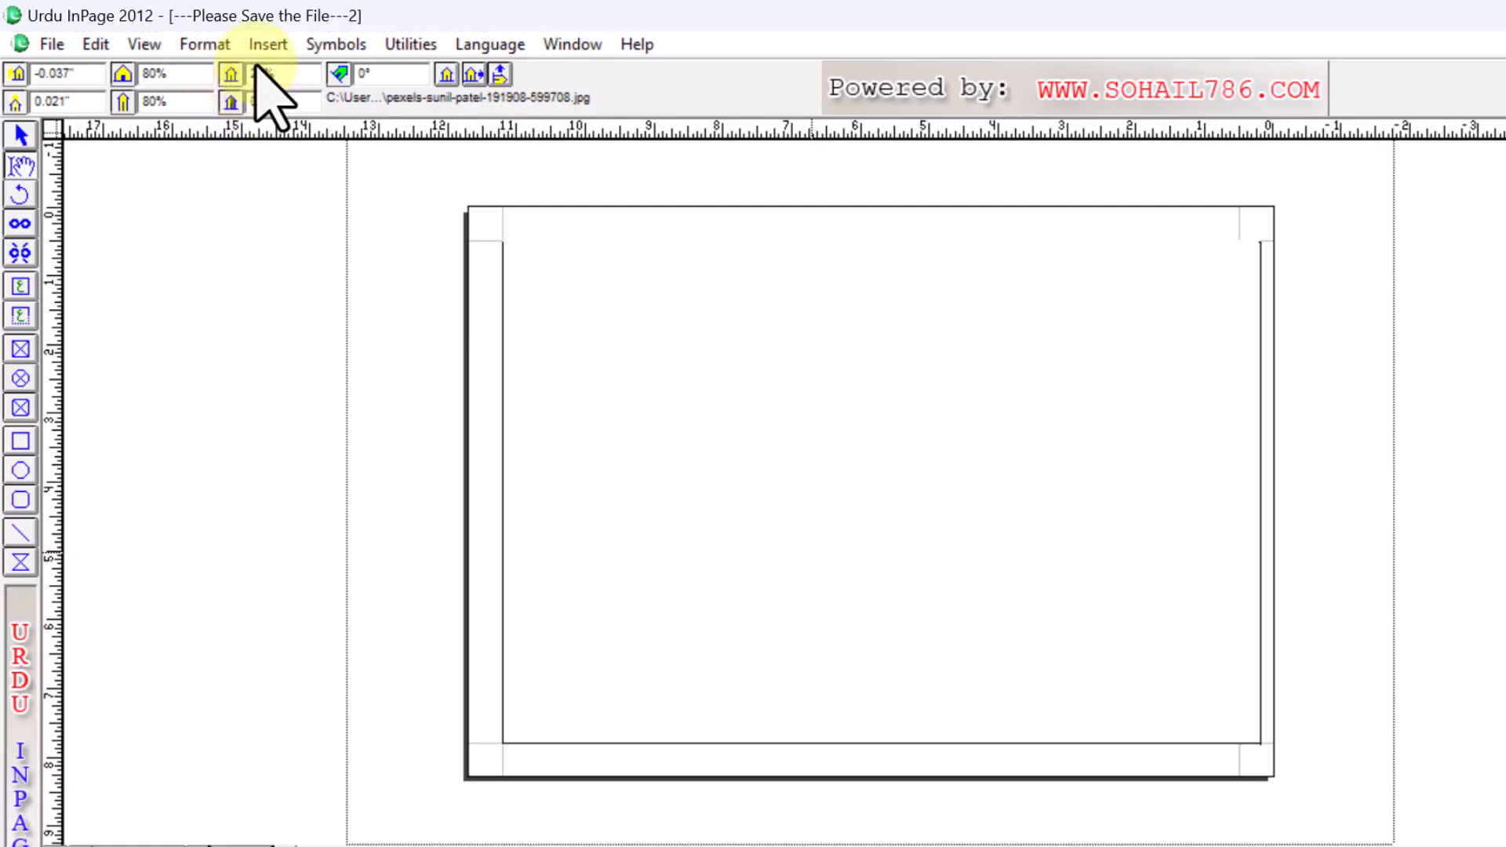
- Fit the new photo proportionally, then scale it to 40% horizontally and vertically
key(ctrl+alt+shift+f)
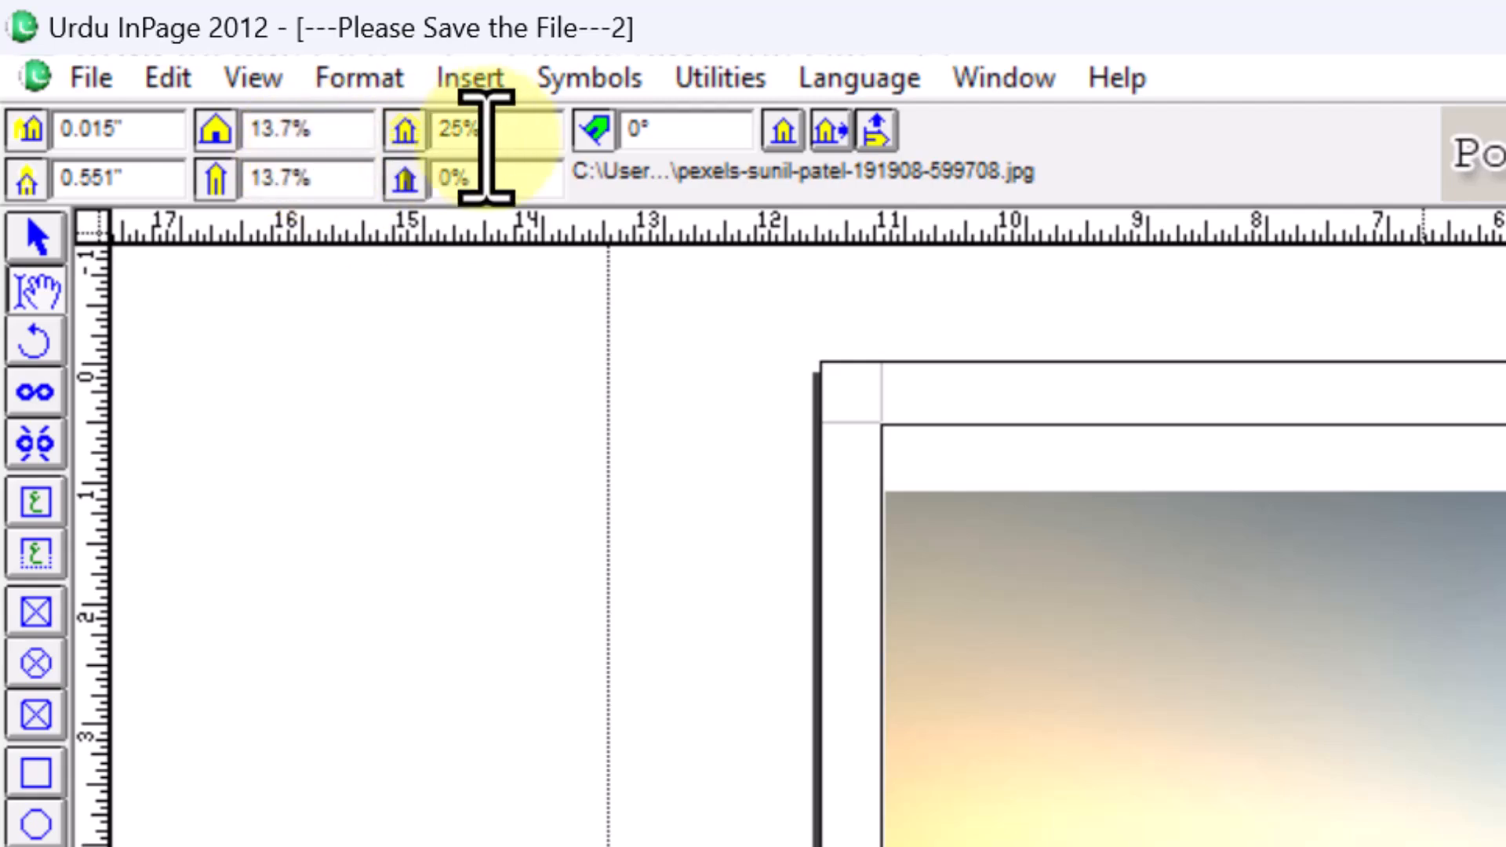
double_click(313, 127)
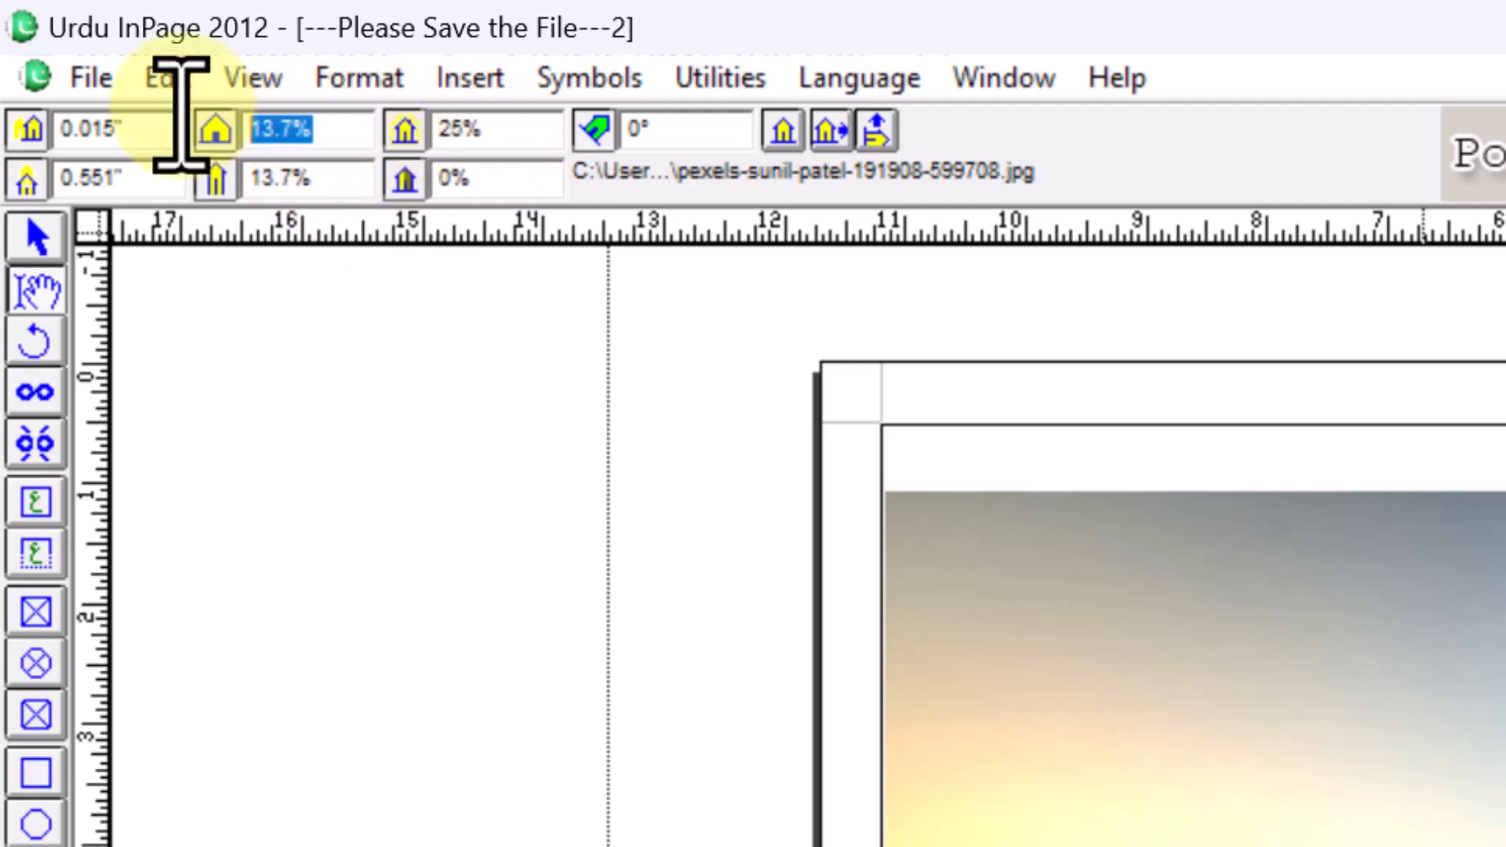
text(4)
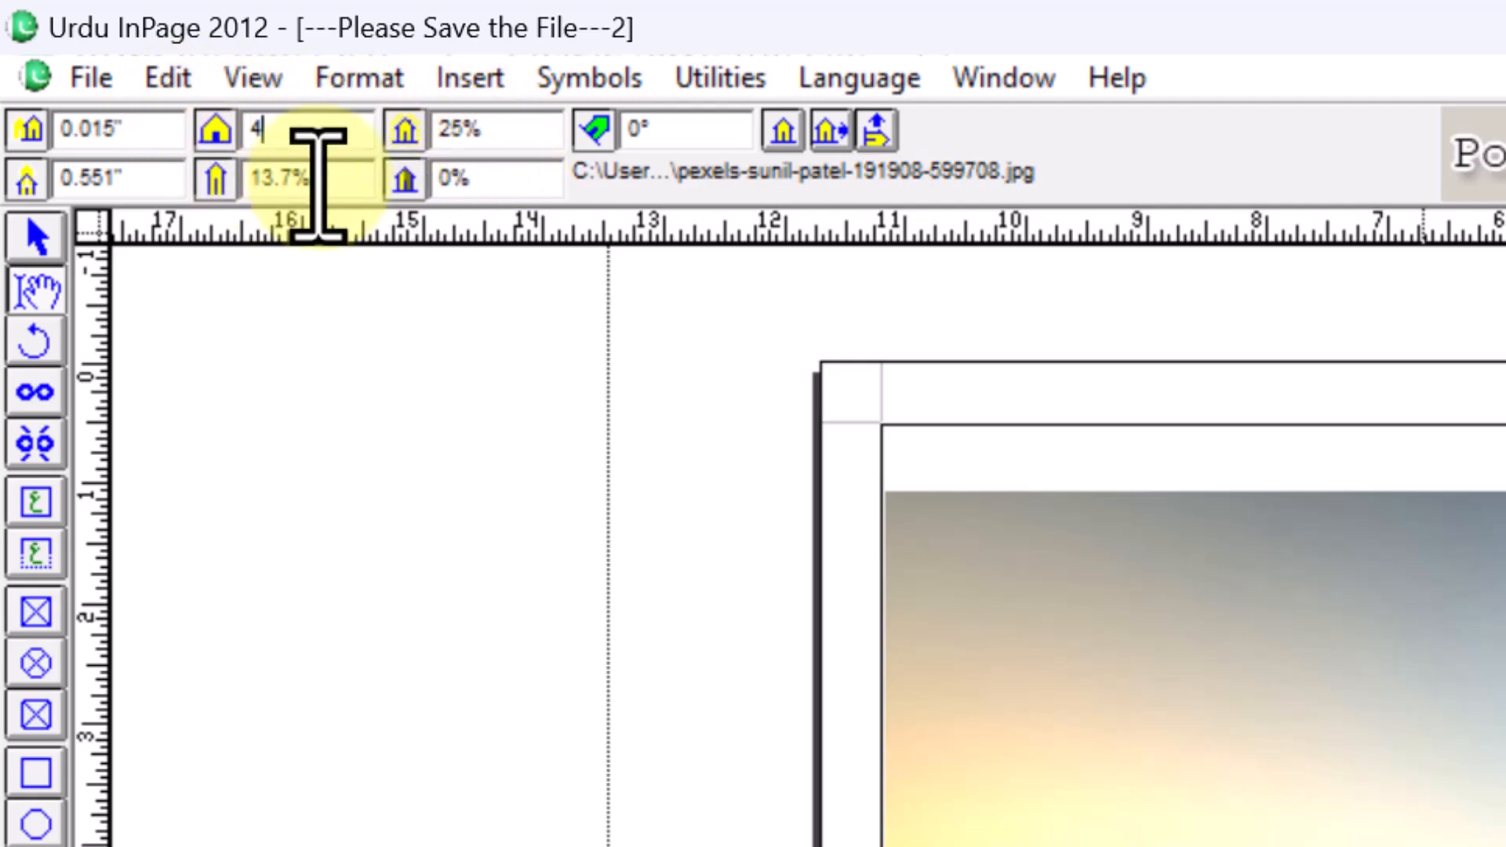
text(0)
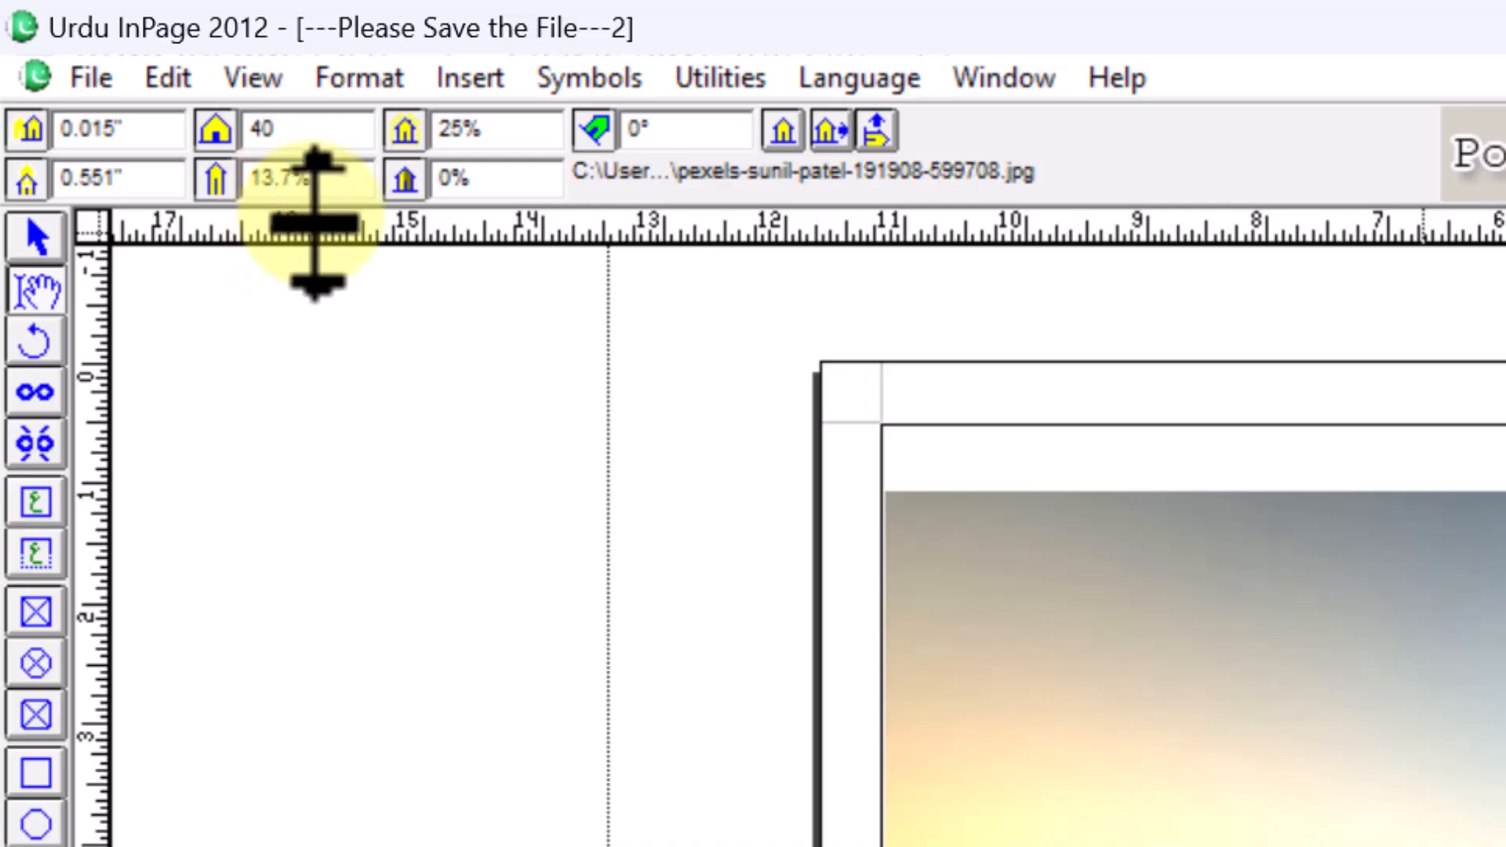
drag(316, 190, 193, 185)
text(4)
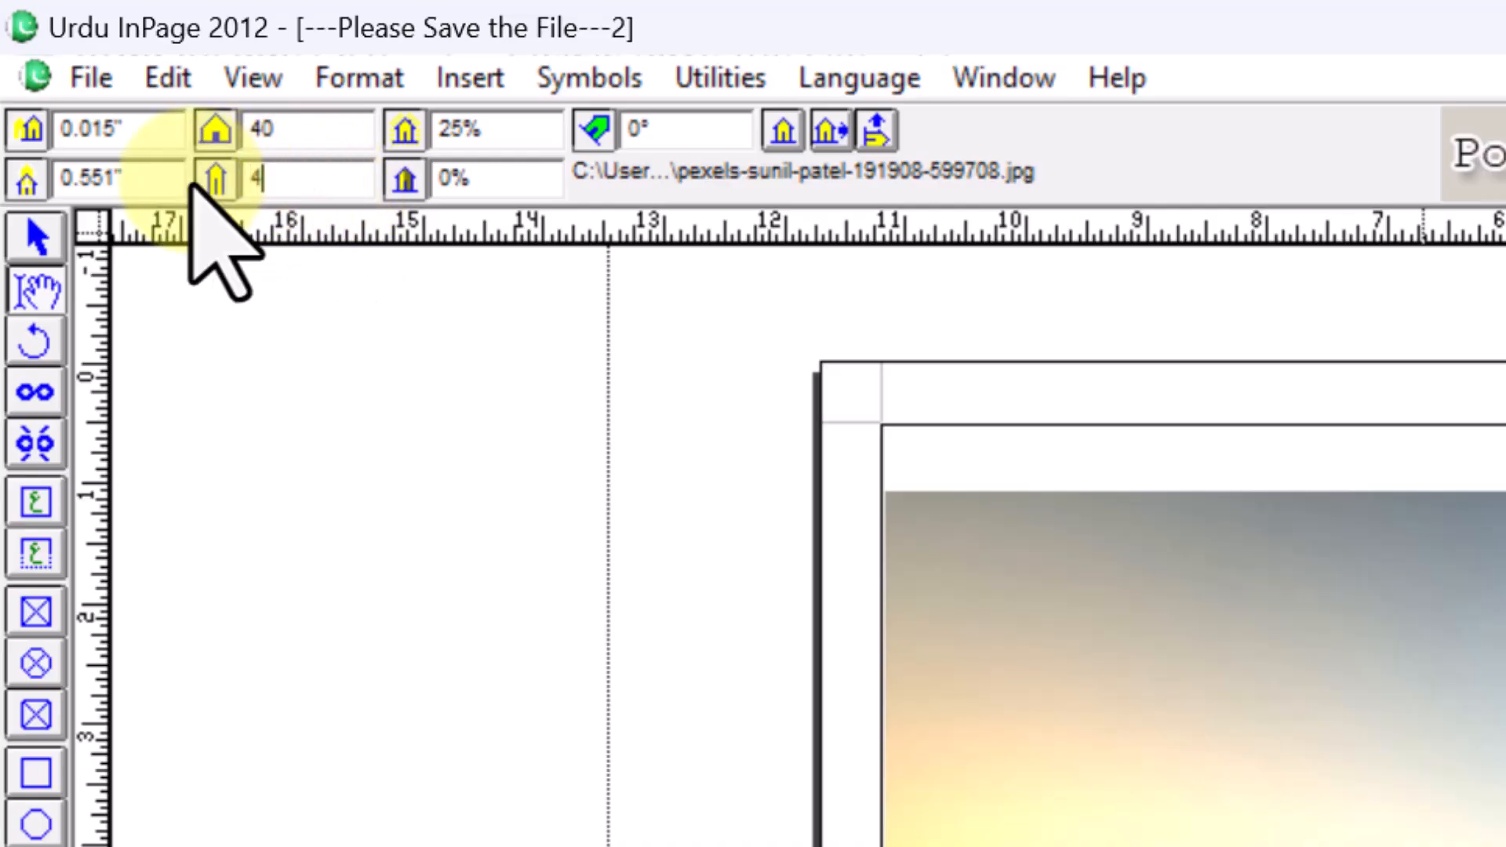
text(0)
key(Return)
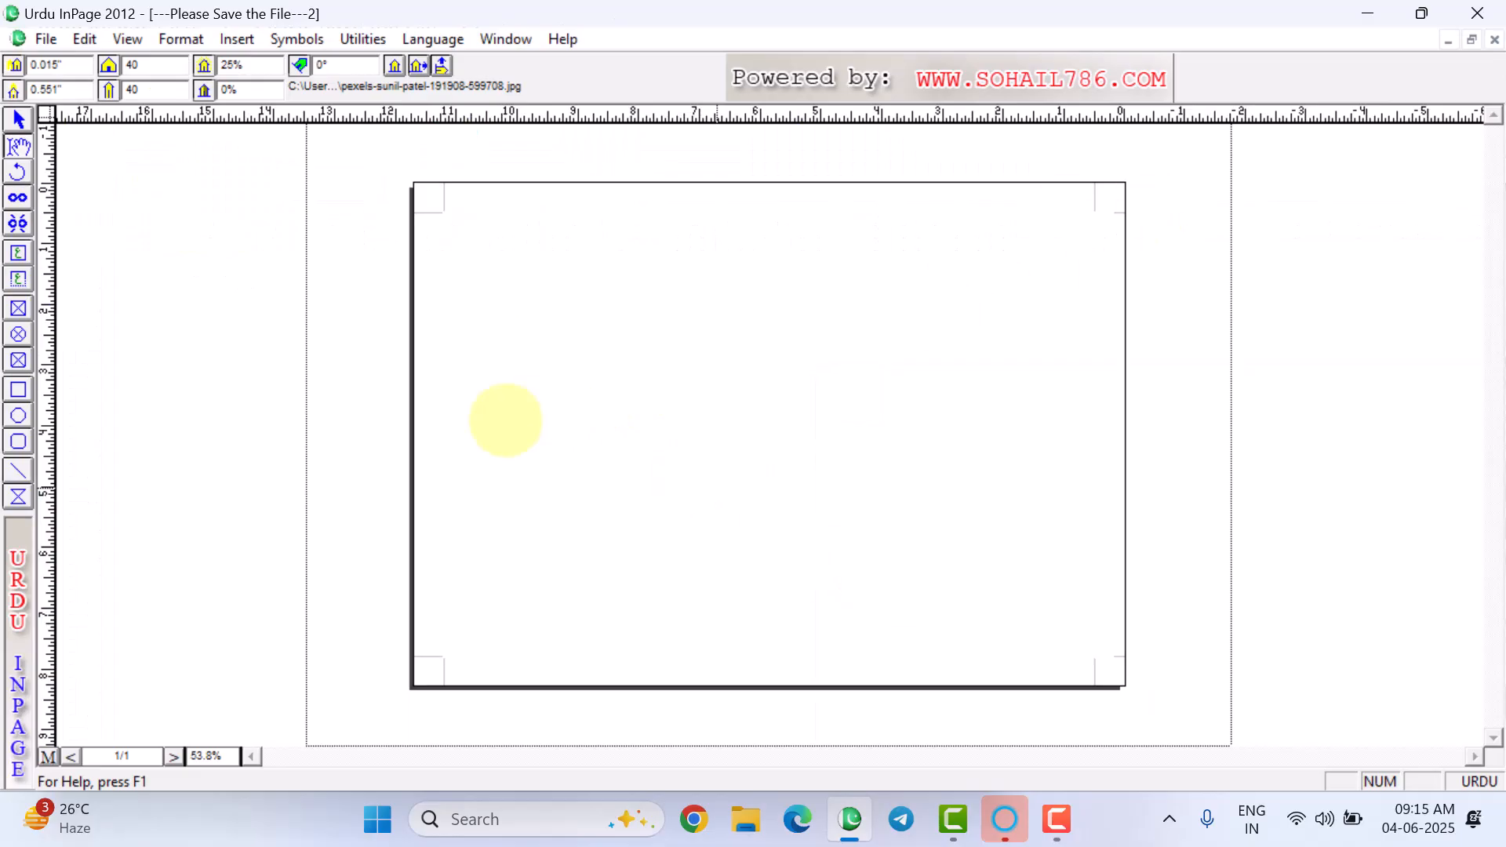
- Pan the photo so the sunlit field and hill show in the frame
drag(662, 464, 1153, 354)
drag(796, 500, 1009, 391)
drag(851, 478, 1100, 348)
drag(817, 511, 1043, 236)
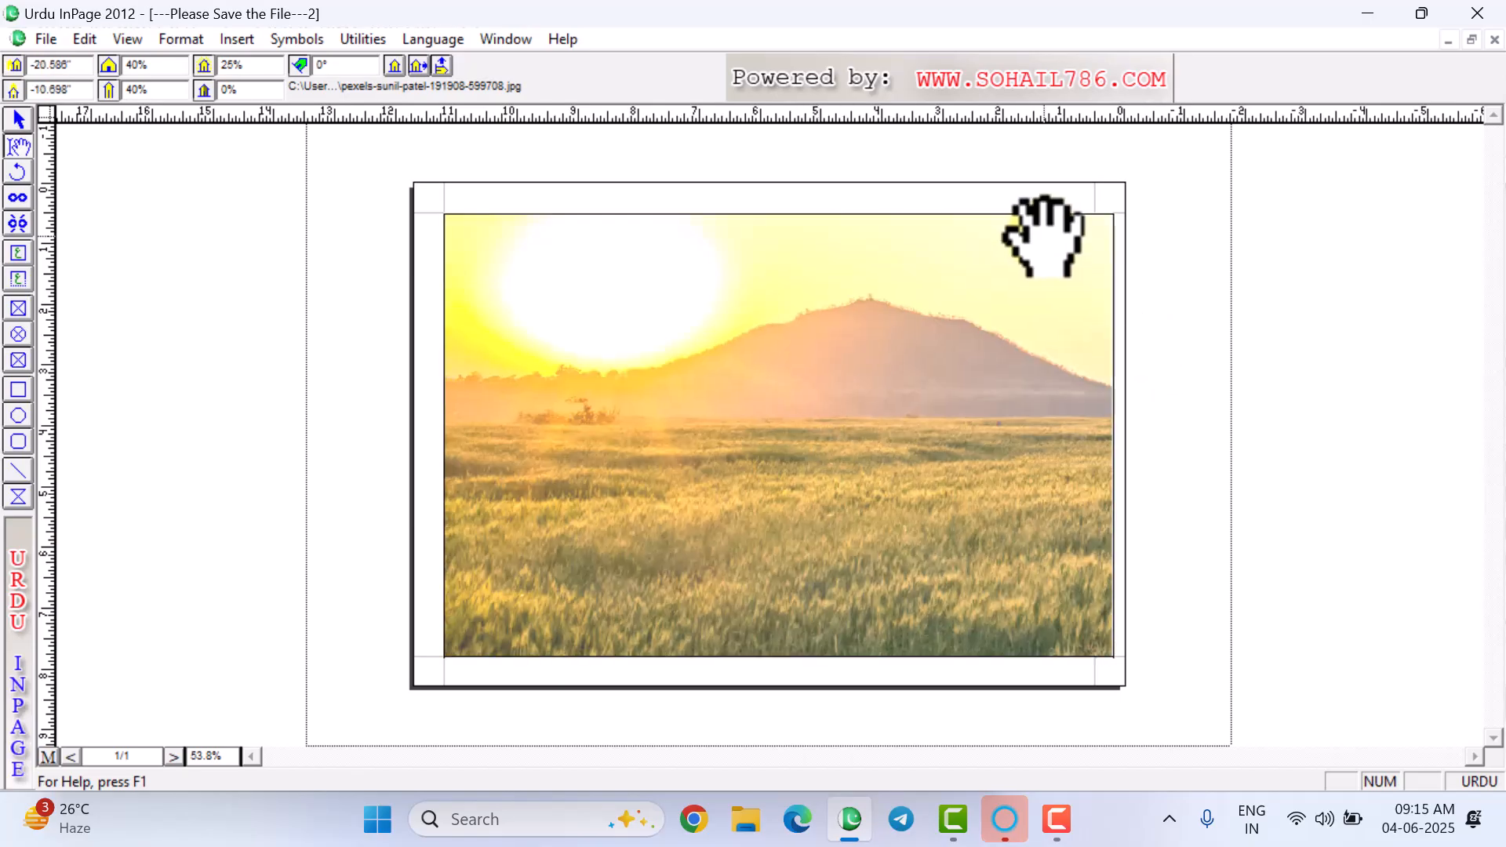
drag(763, 521, 687, 580)
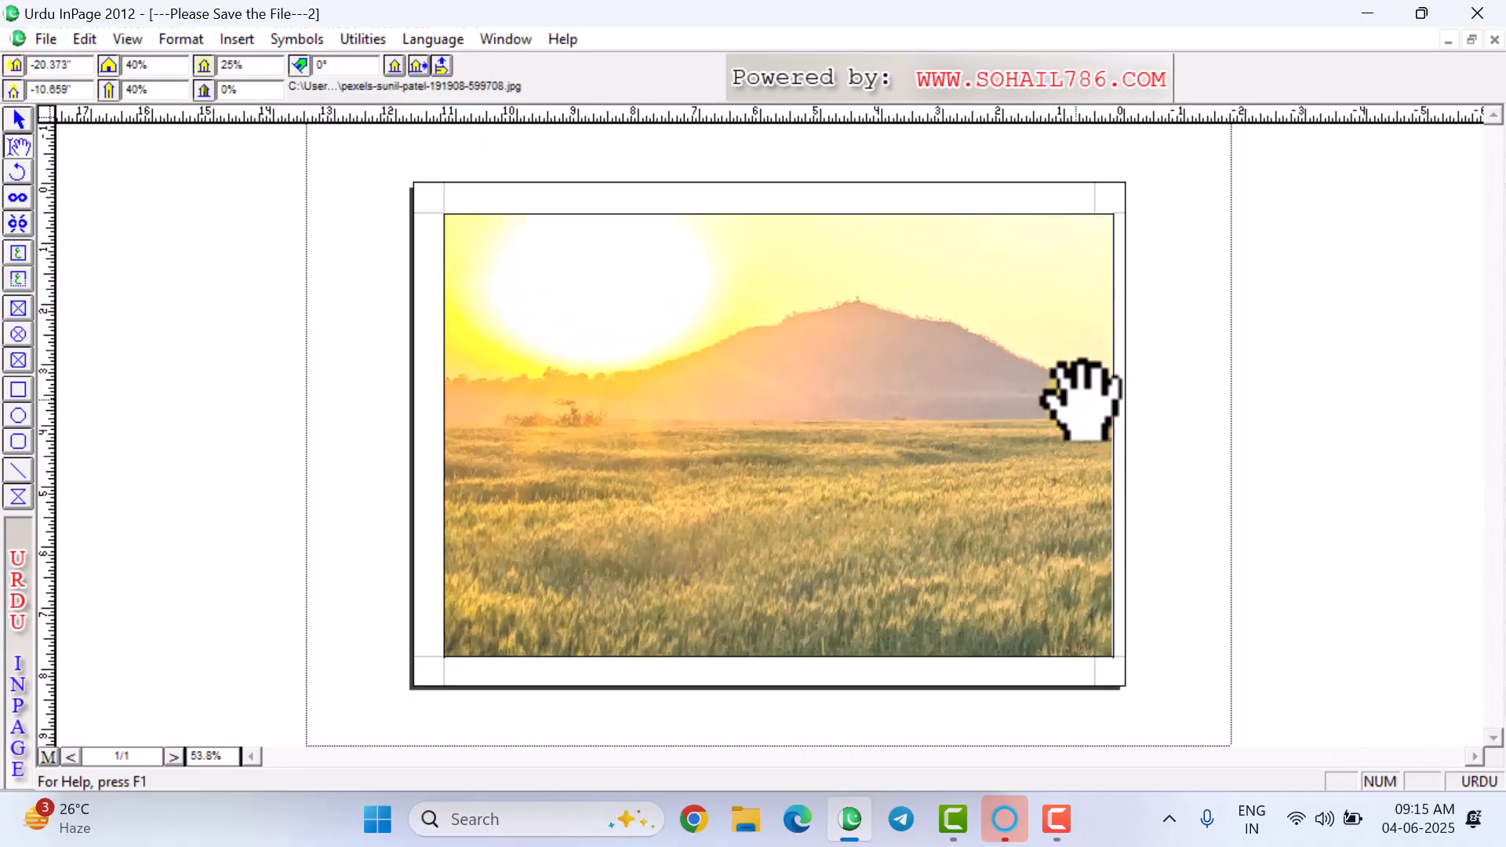
- Narrow the background picture box slightly from its right edge
click(18, 119)
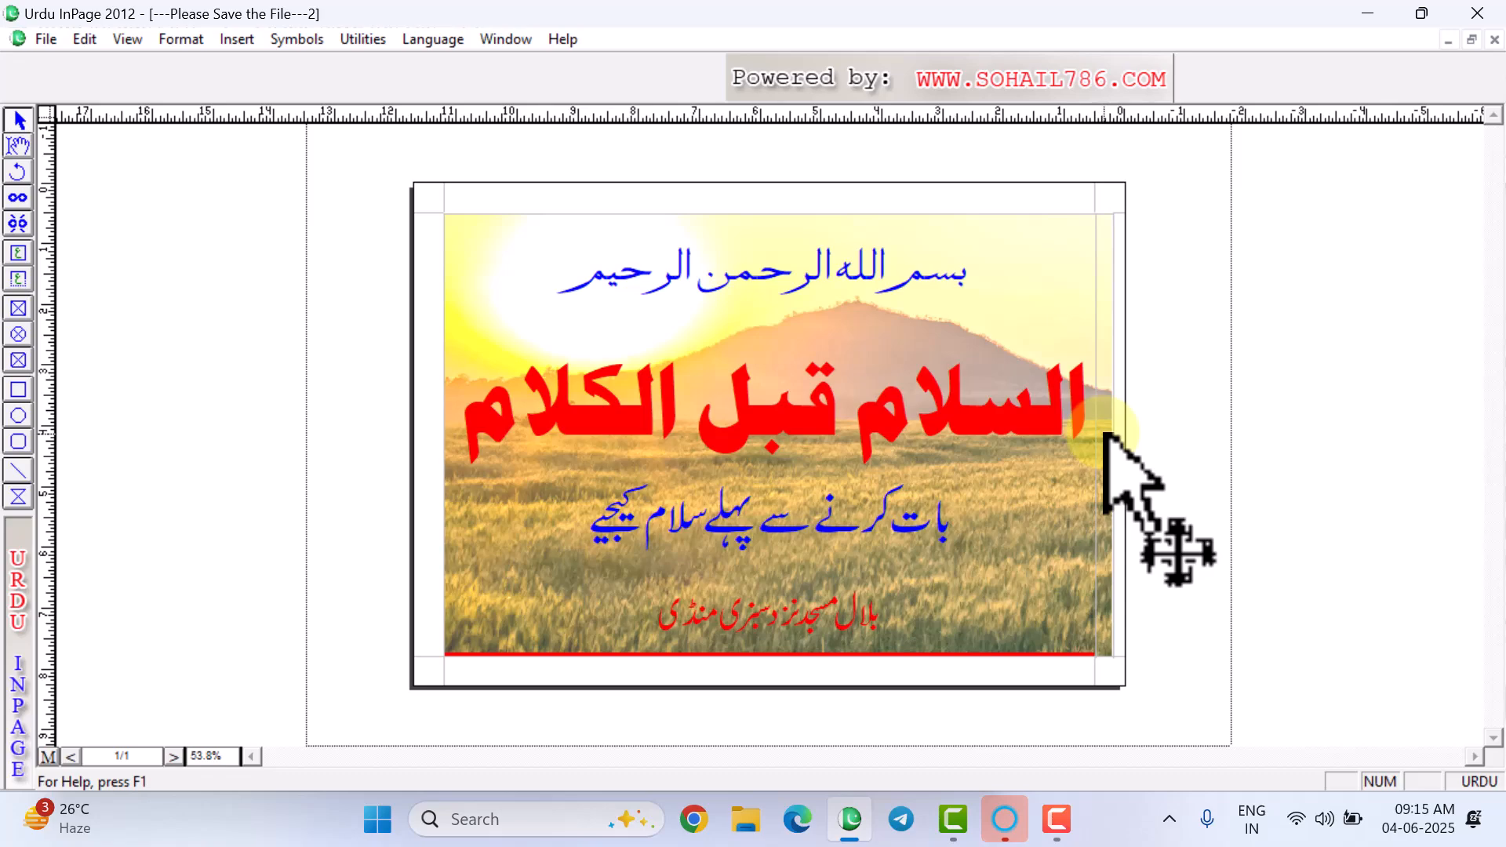
click(1098, 385)
drag(1113, 434, 1106, 439)
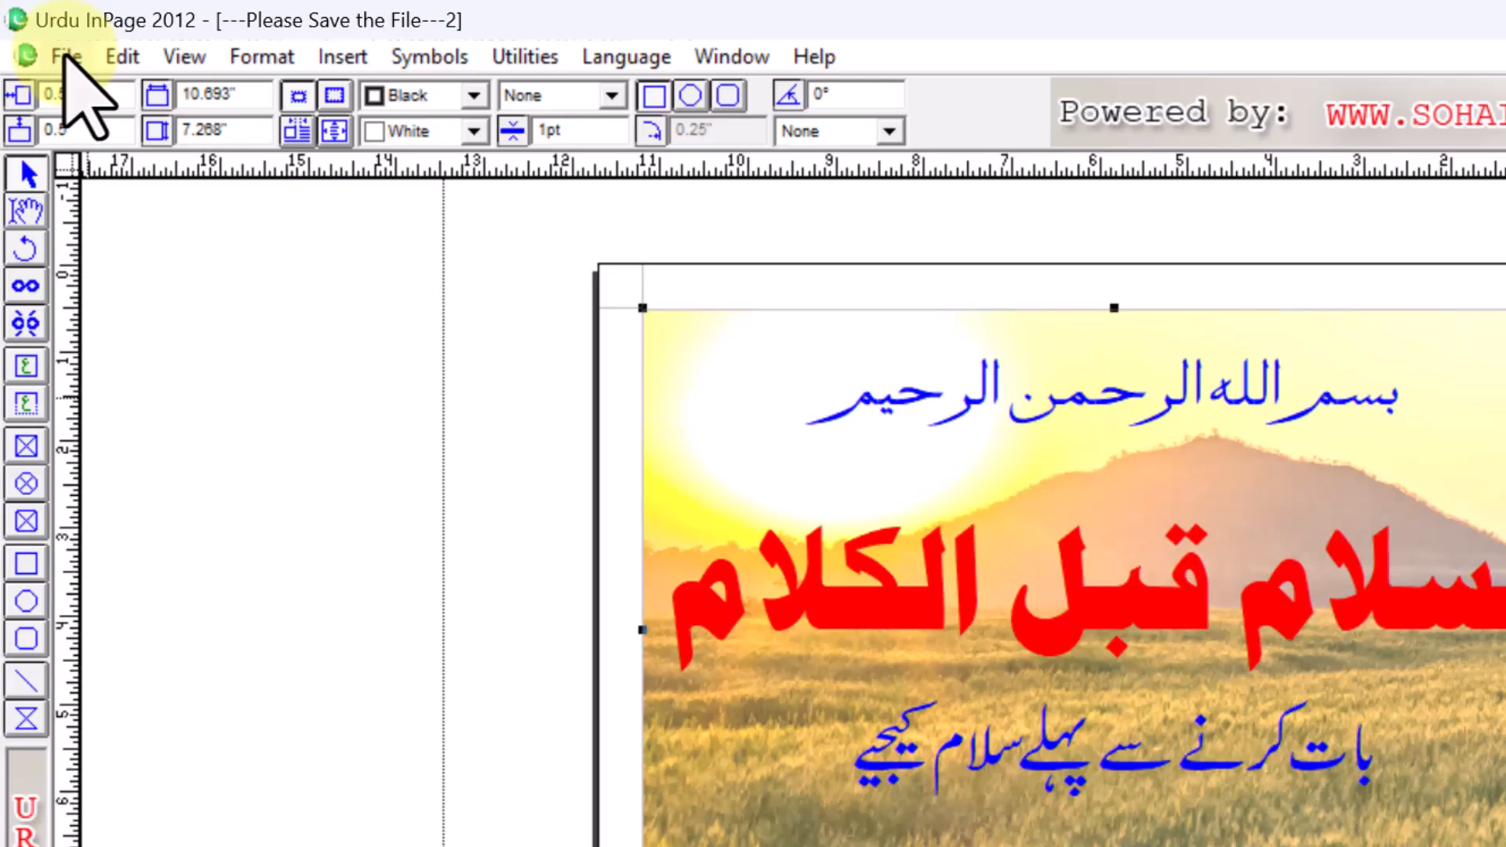
- Start exporting the page as a picture and set the save location to the Desktop
click(67, 57)
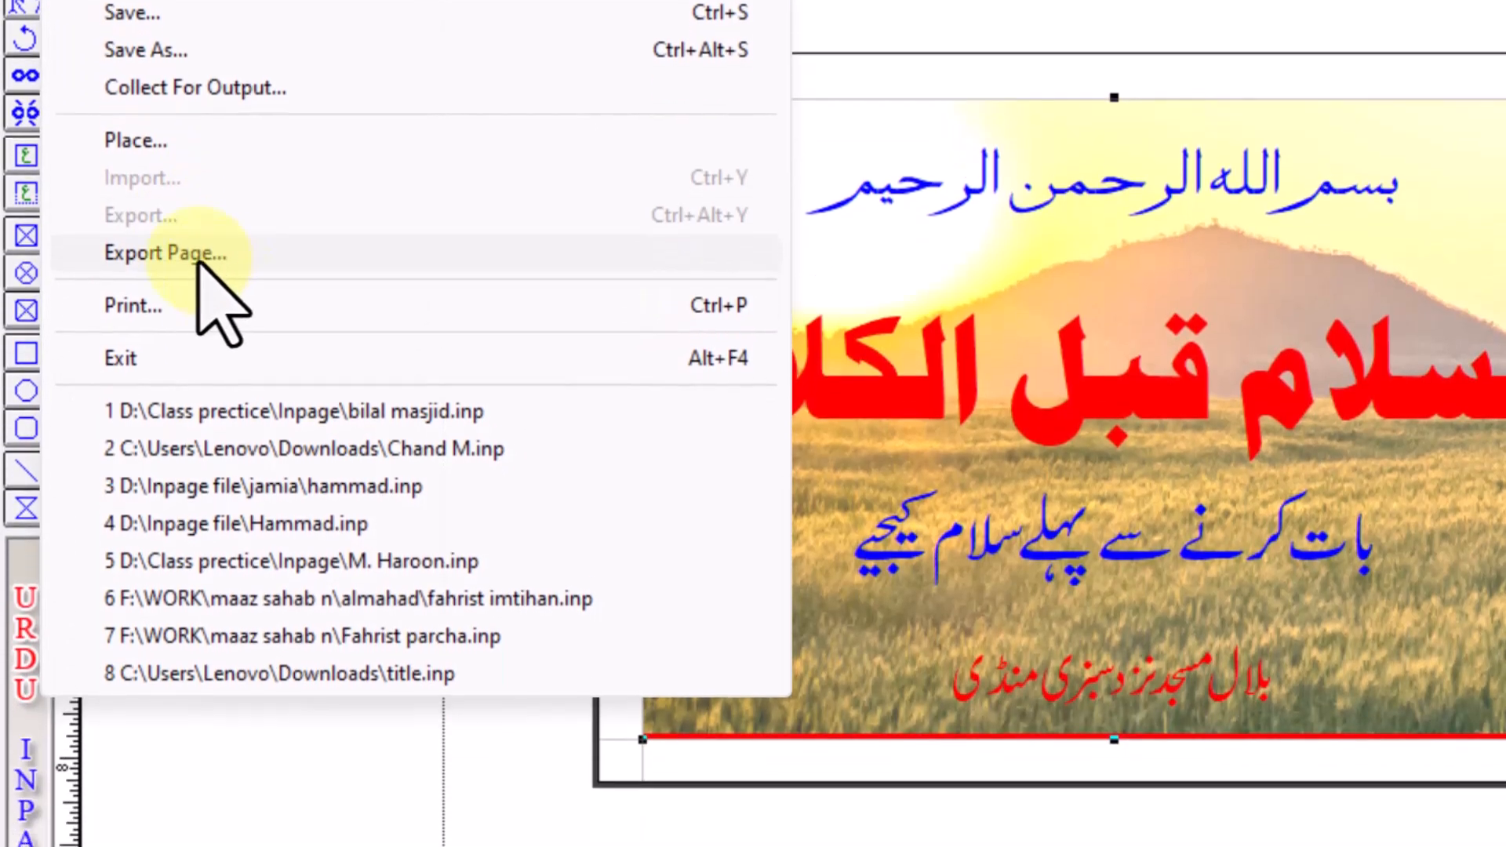
click(198, 263)
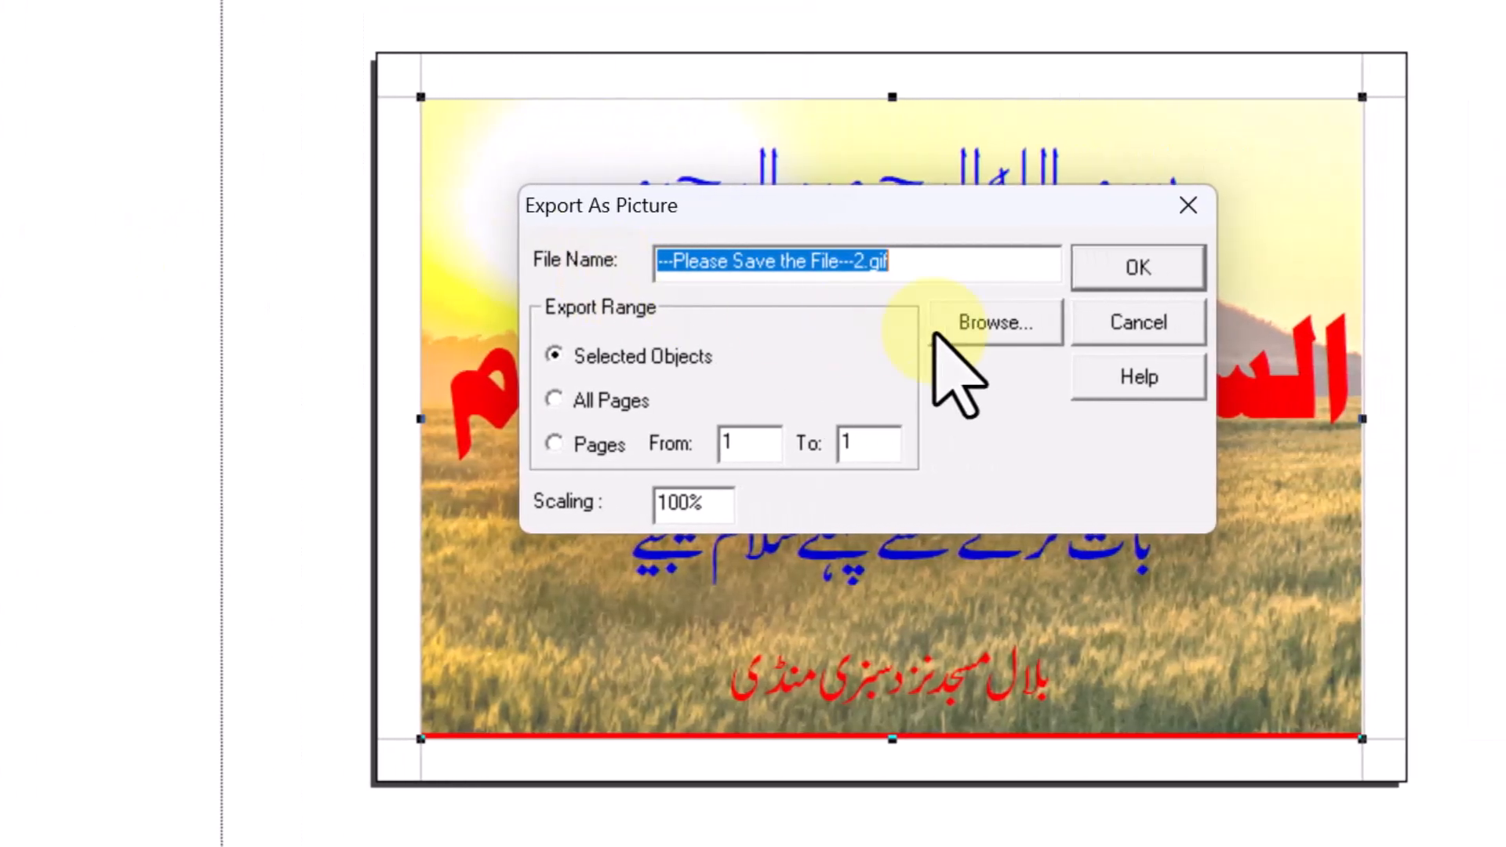
click(998, 336)
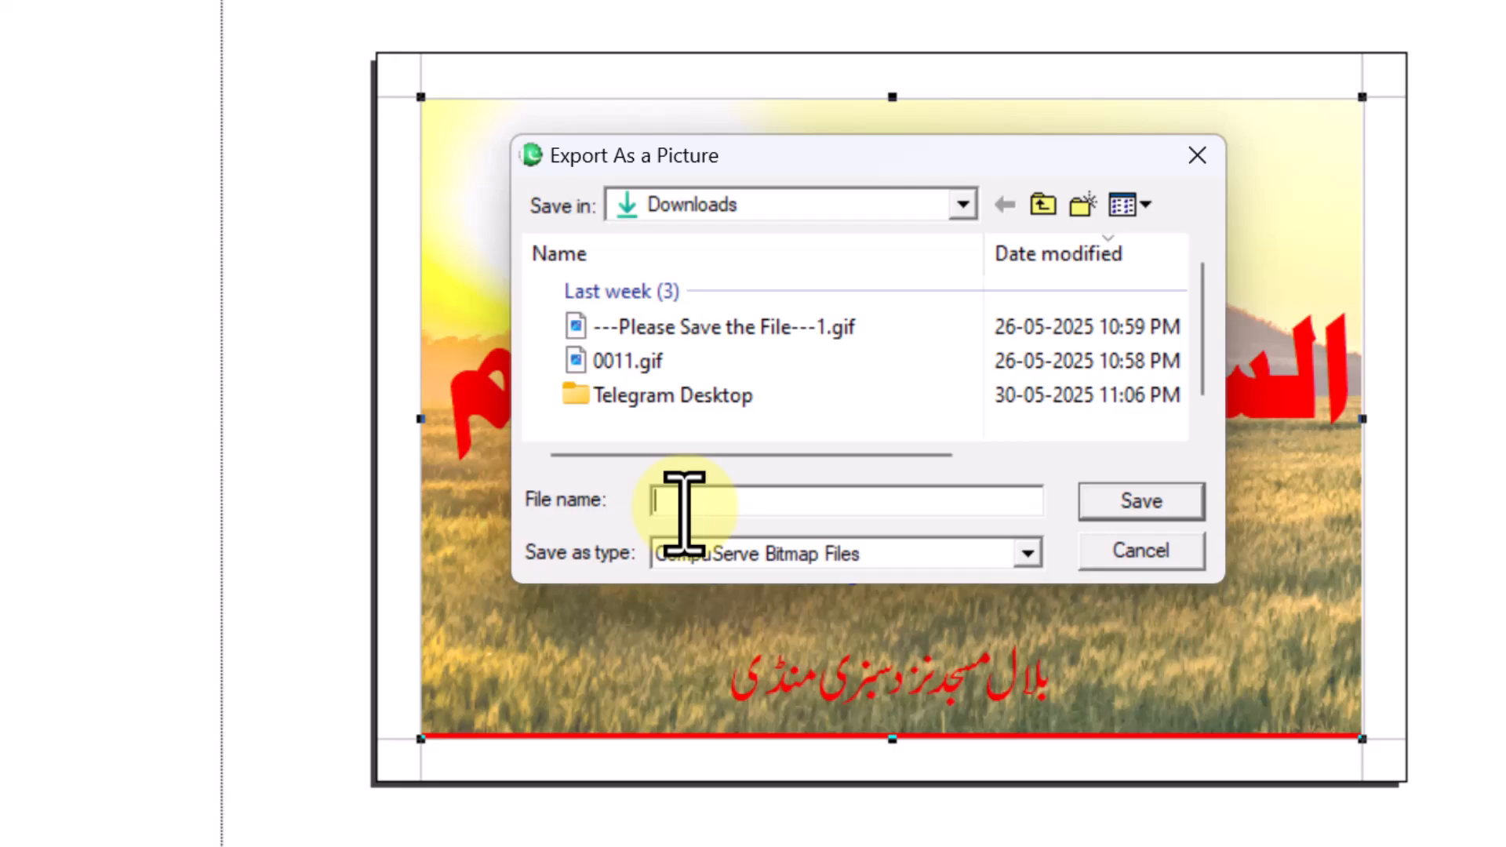
text(salam)
click(963, 206)
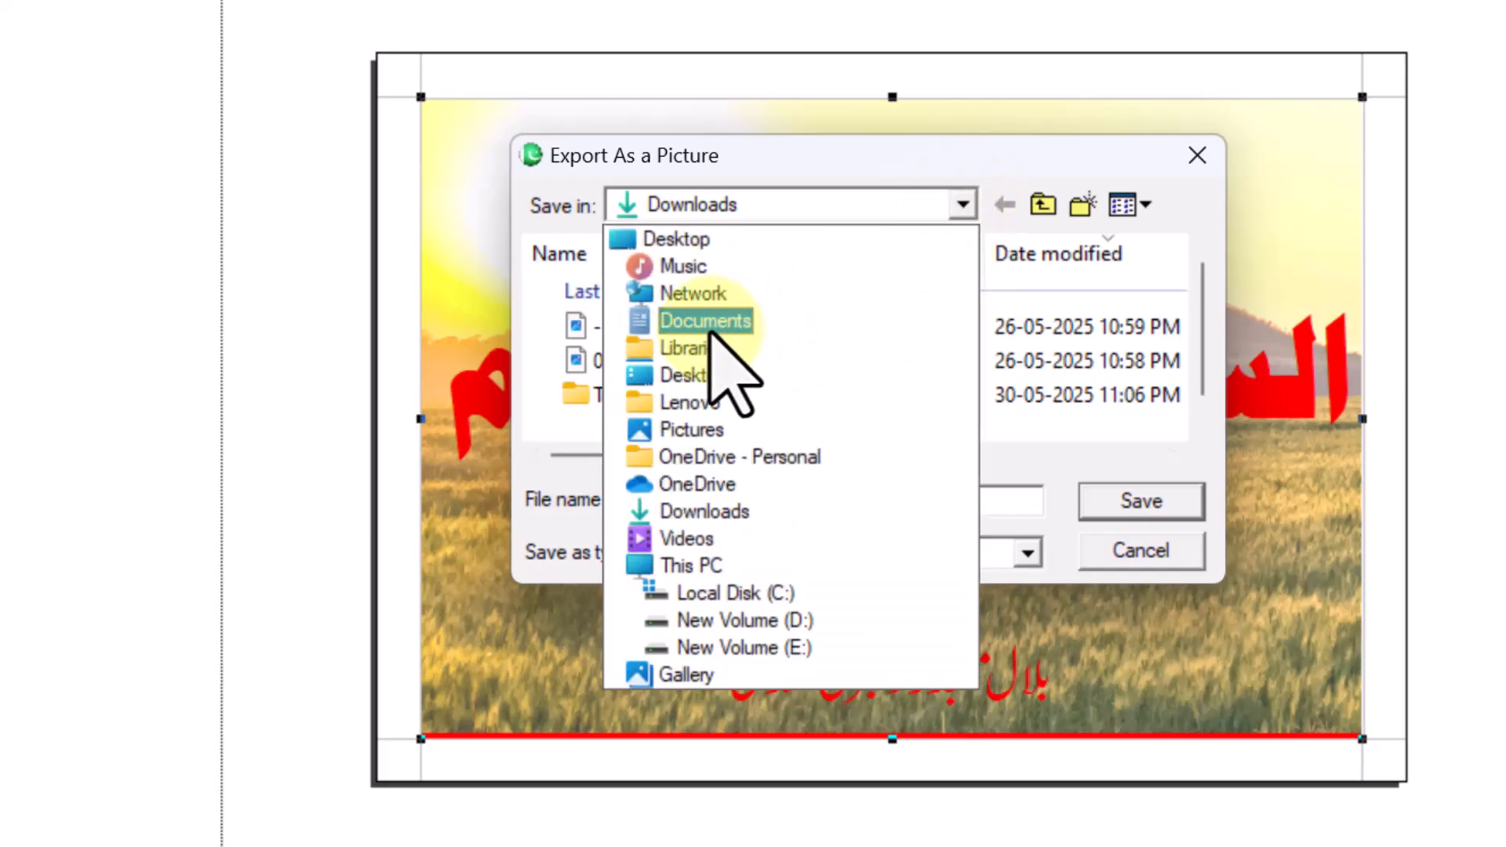
click(711, 377)
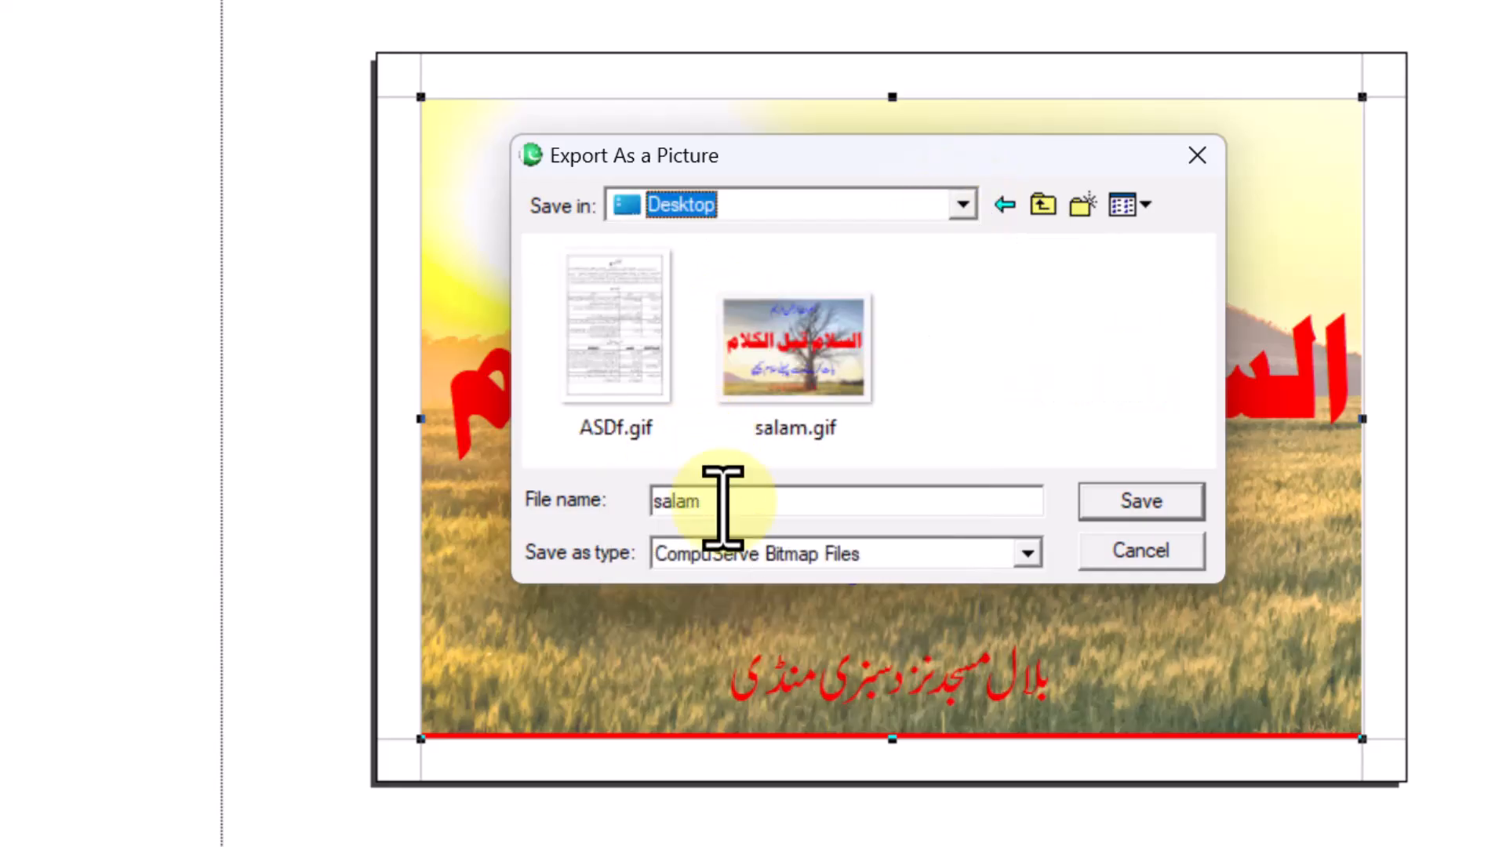
- Name the picture asdf ss and run the GIF export
drag(710, 502, 643, 514)
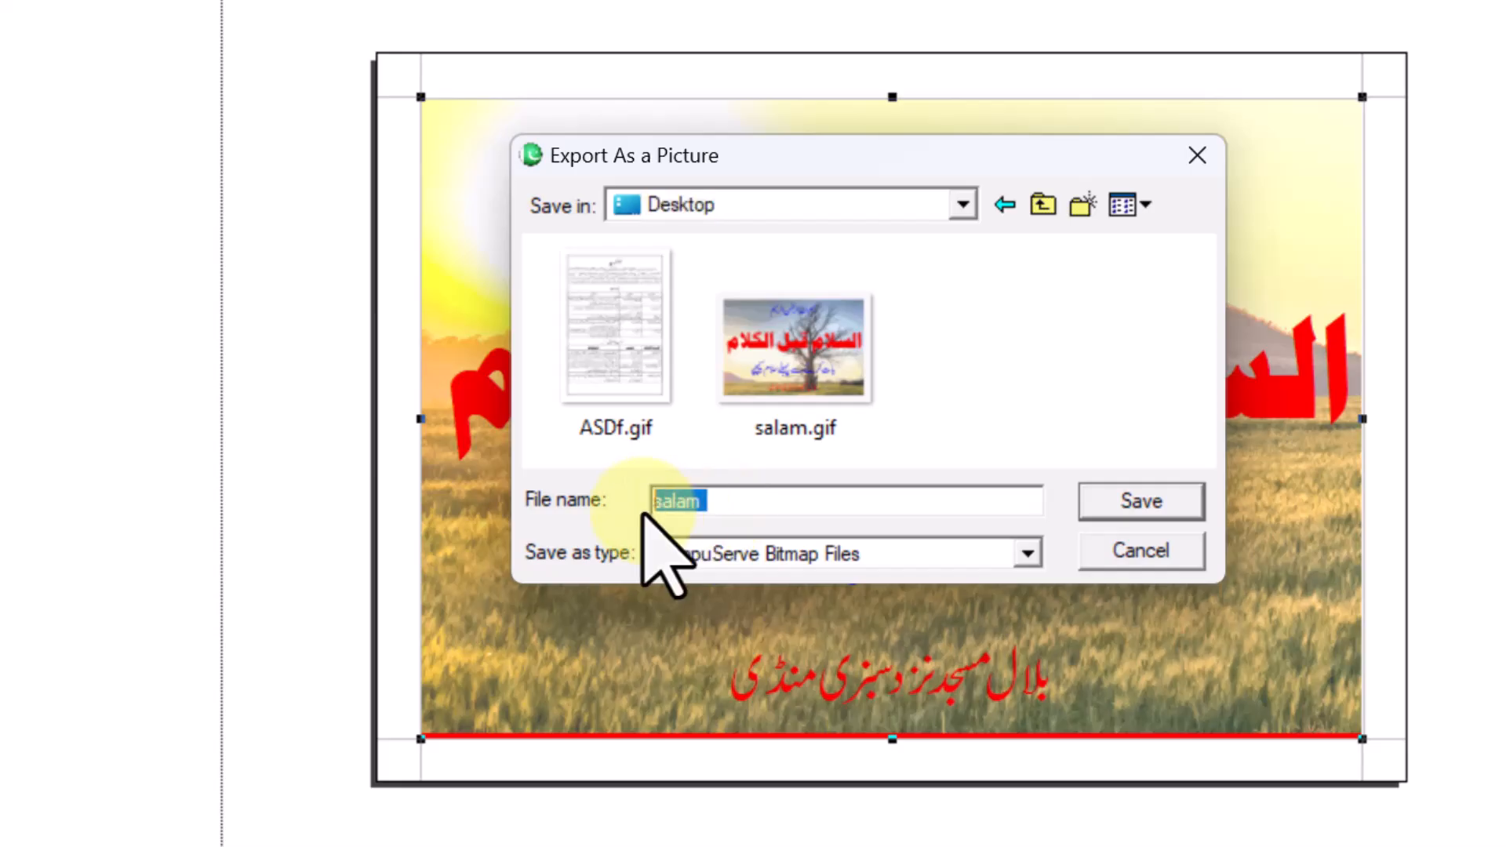
text(asdf )
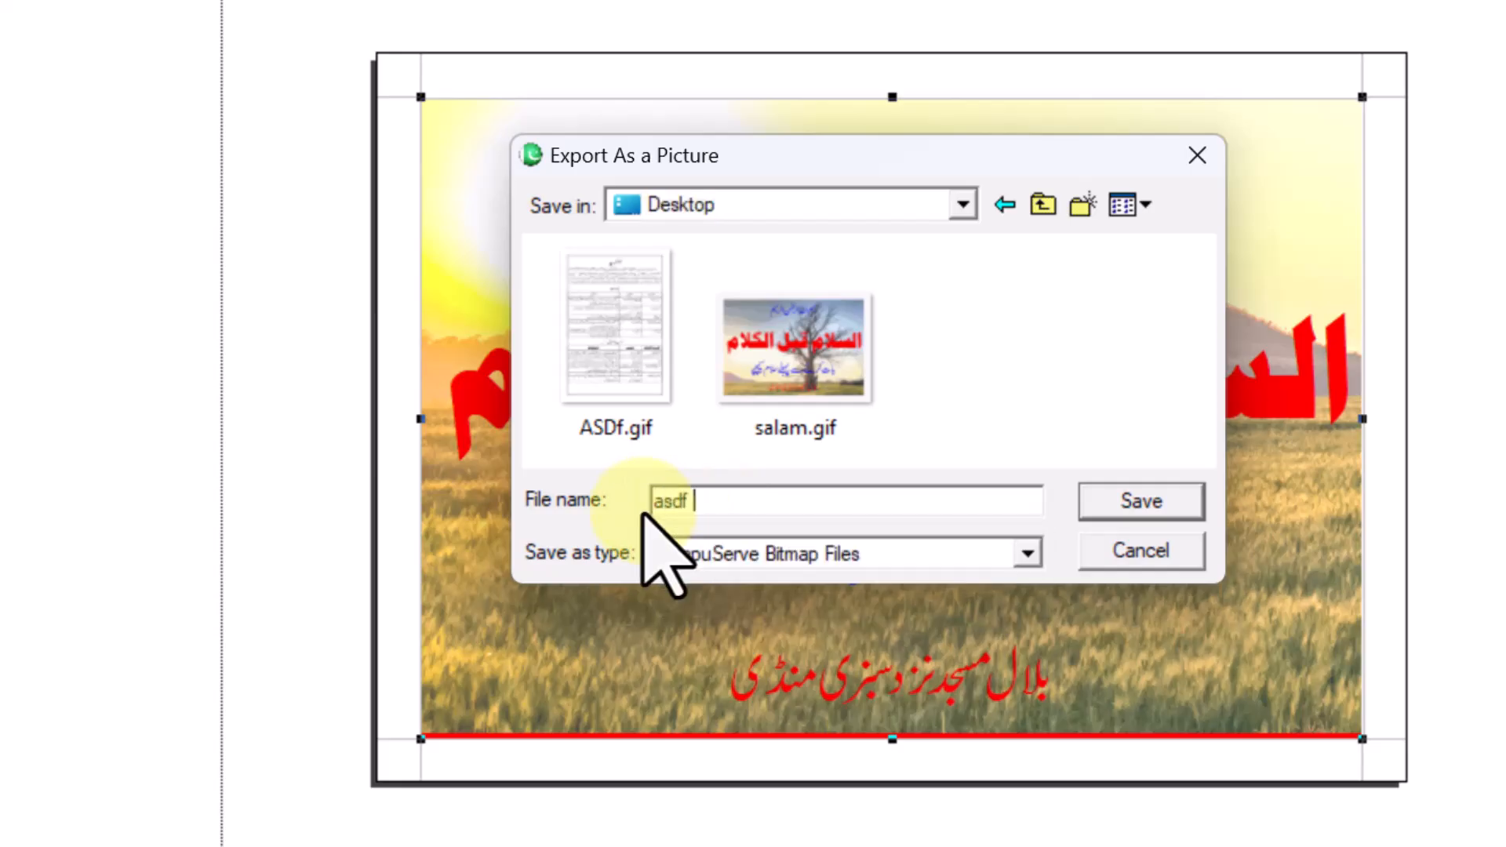
text(ss)
click(1153, 503)
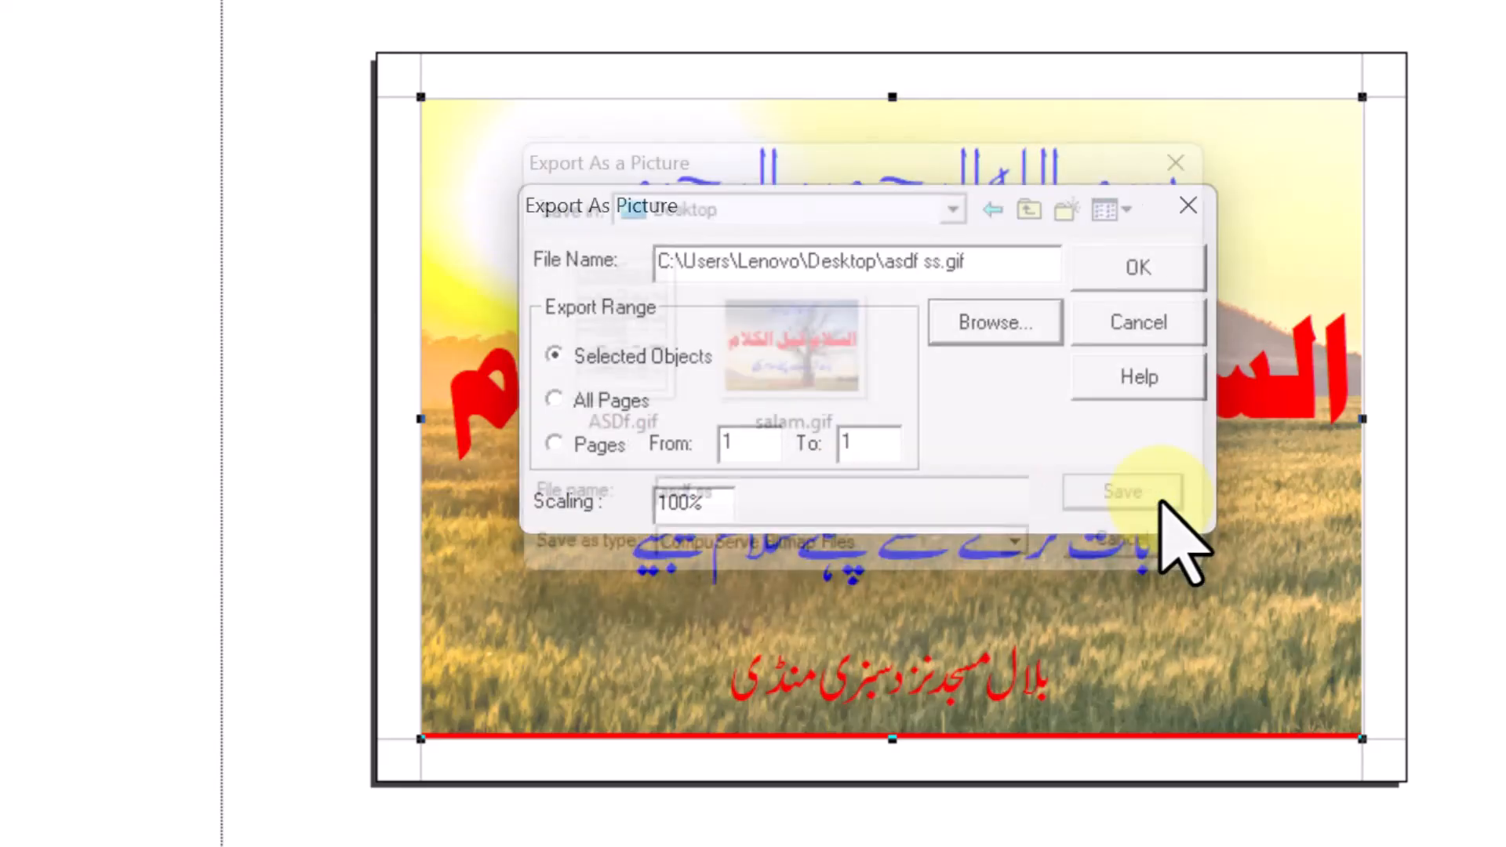
click(1139, 274)
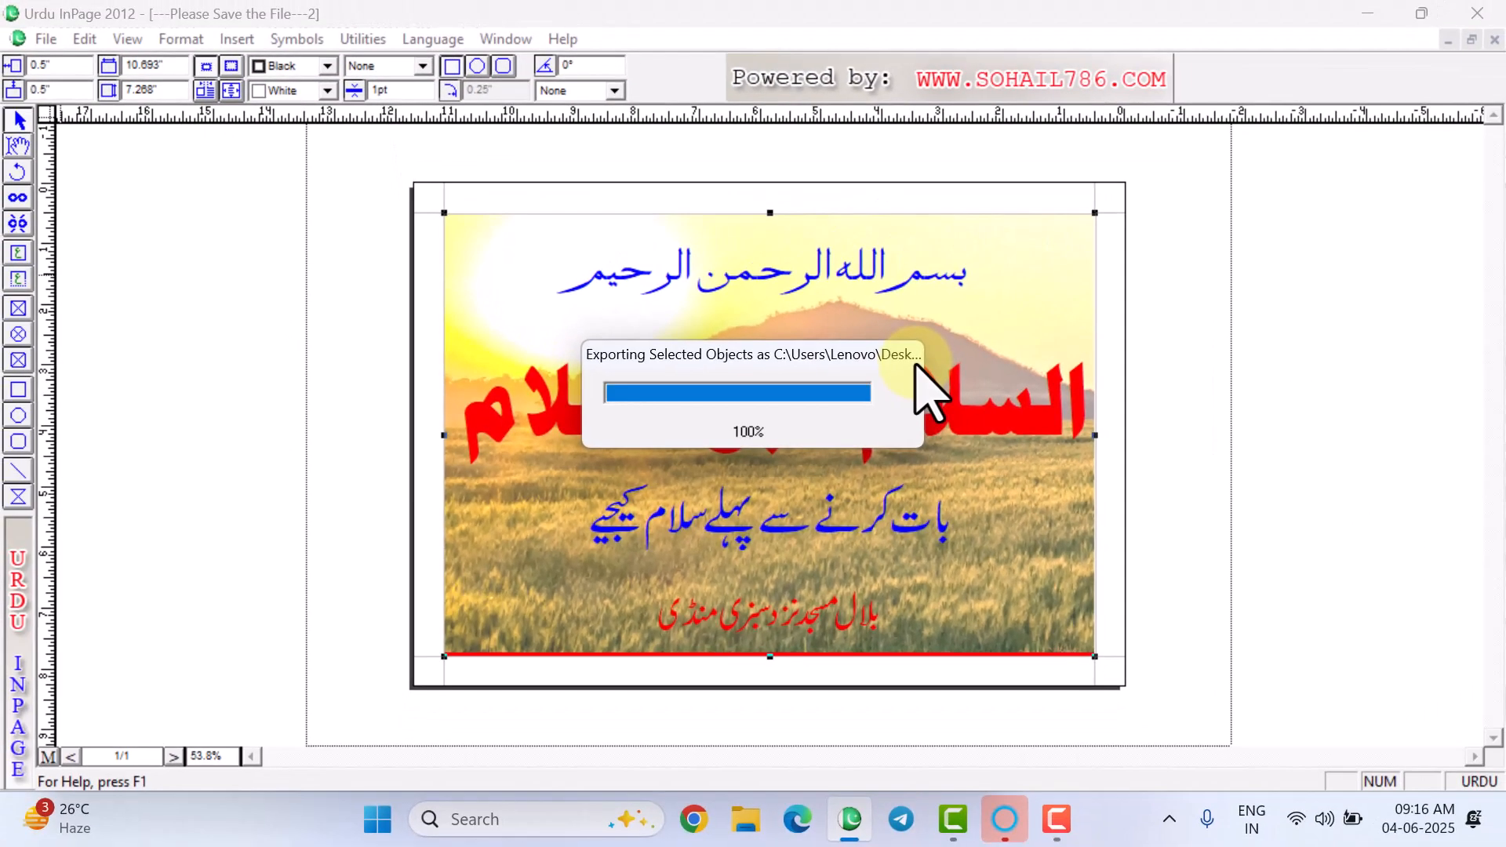
- View asdf ss.gif from the desktop in Photos, then close it and return to InPage
click(1367, 13)
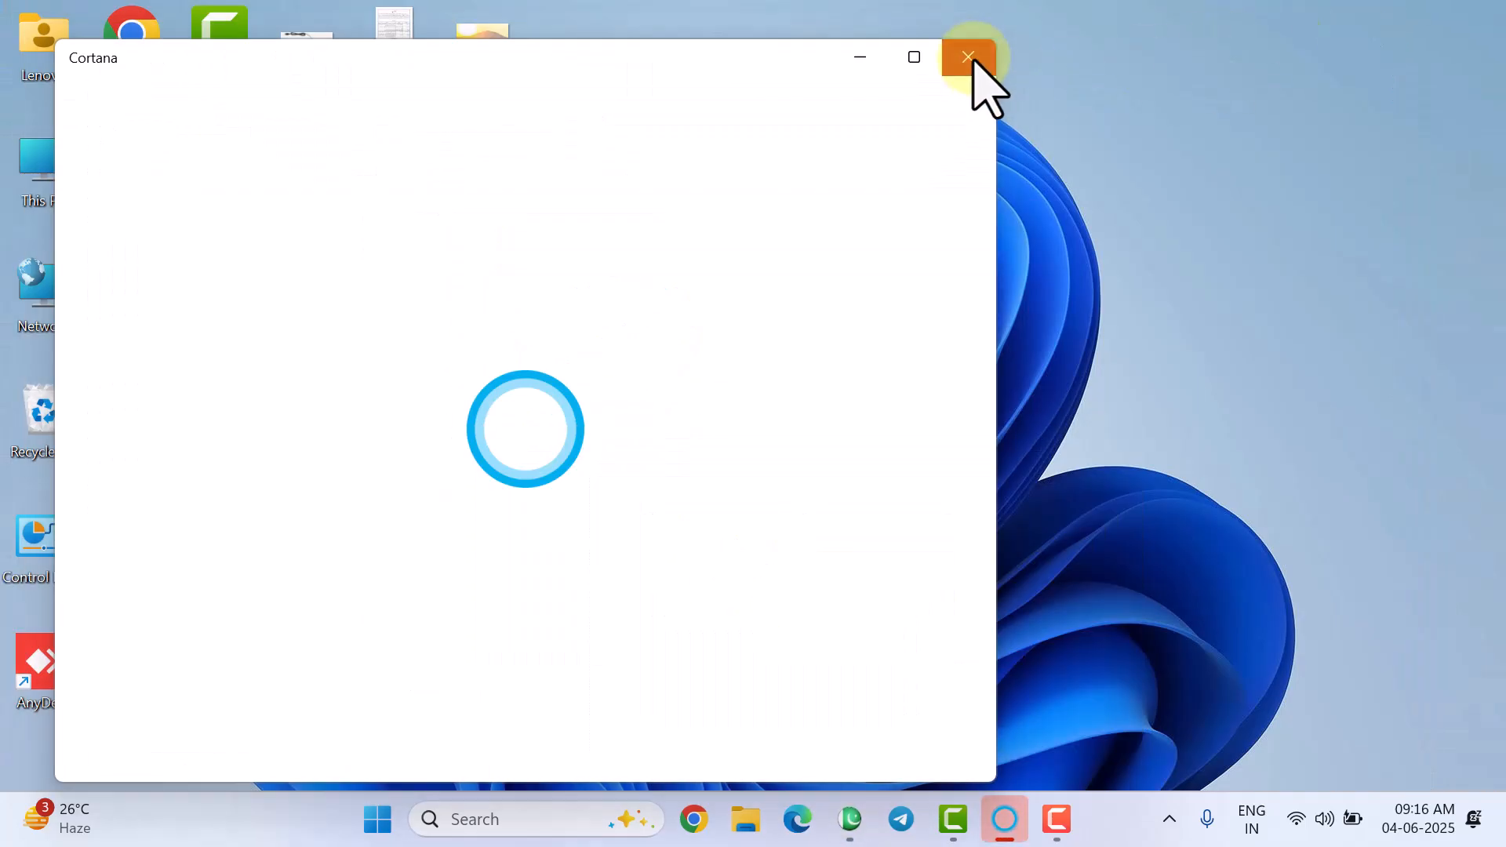
click(970, 56)
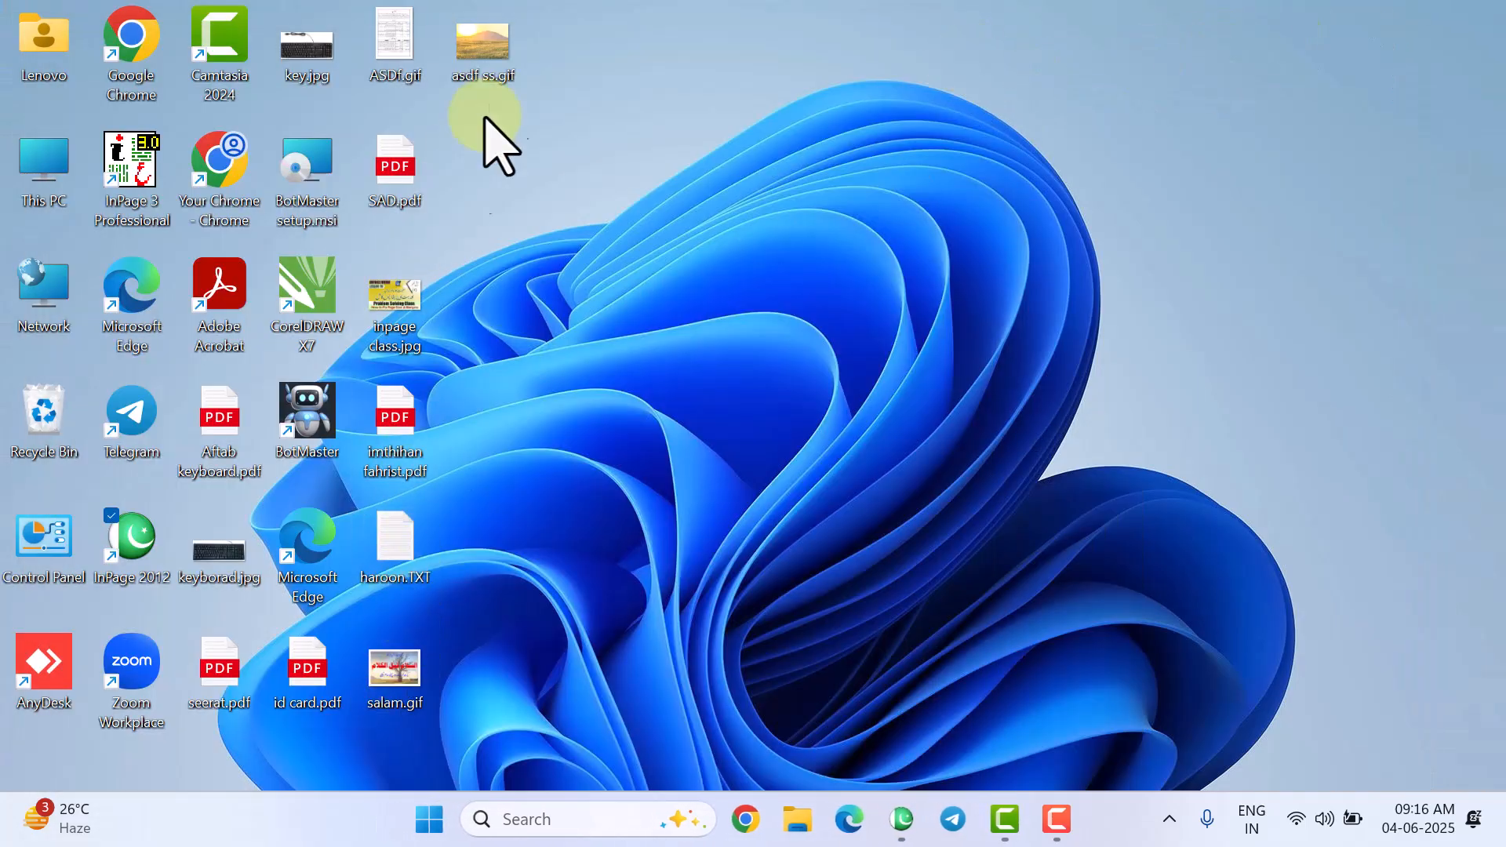
double_click(494, 61)
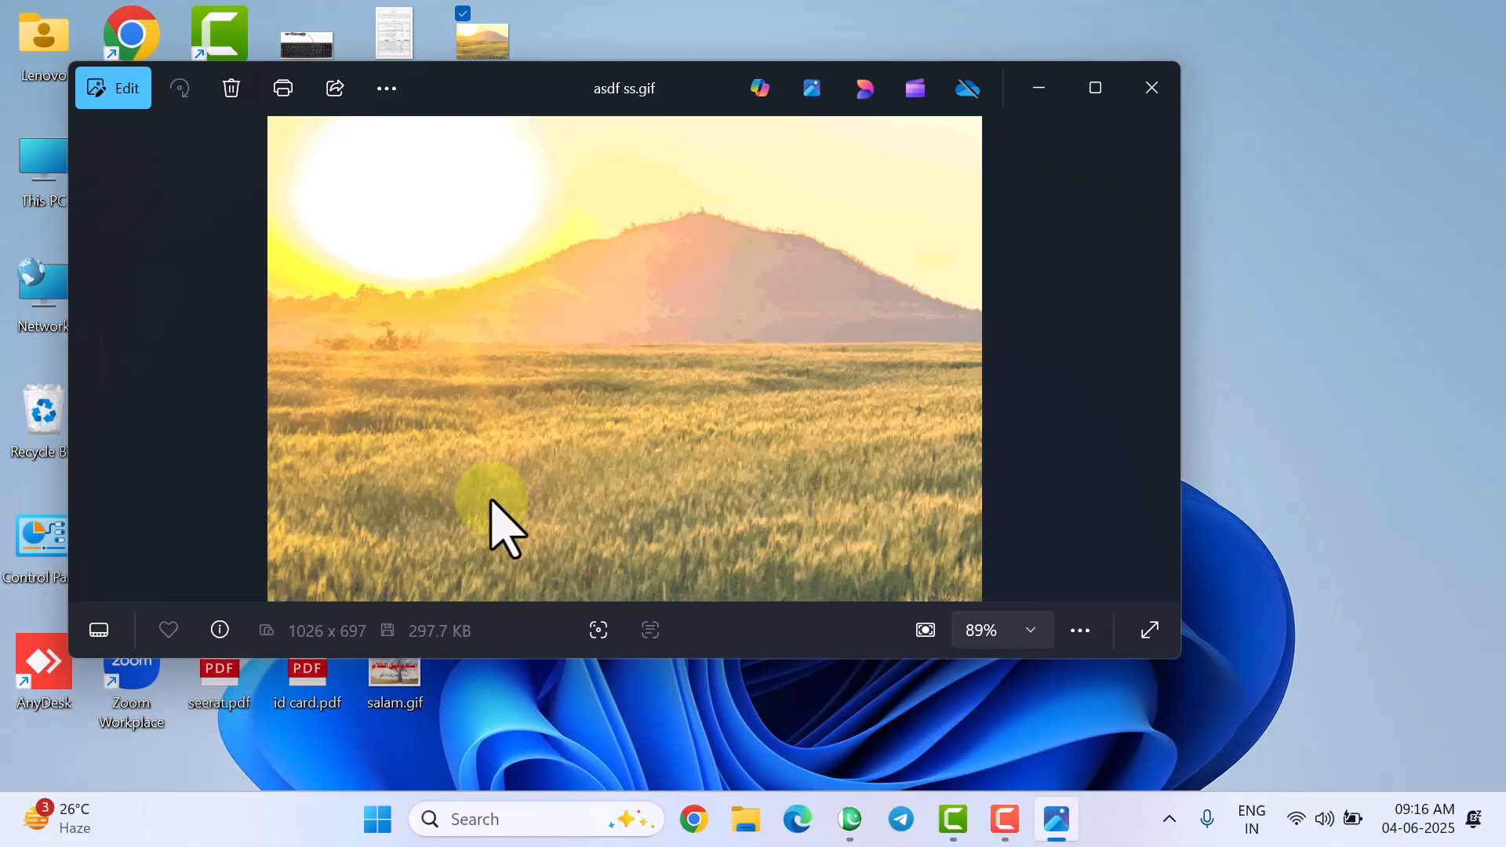
click(1153, 89)
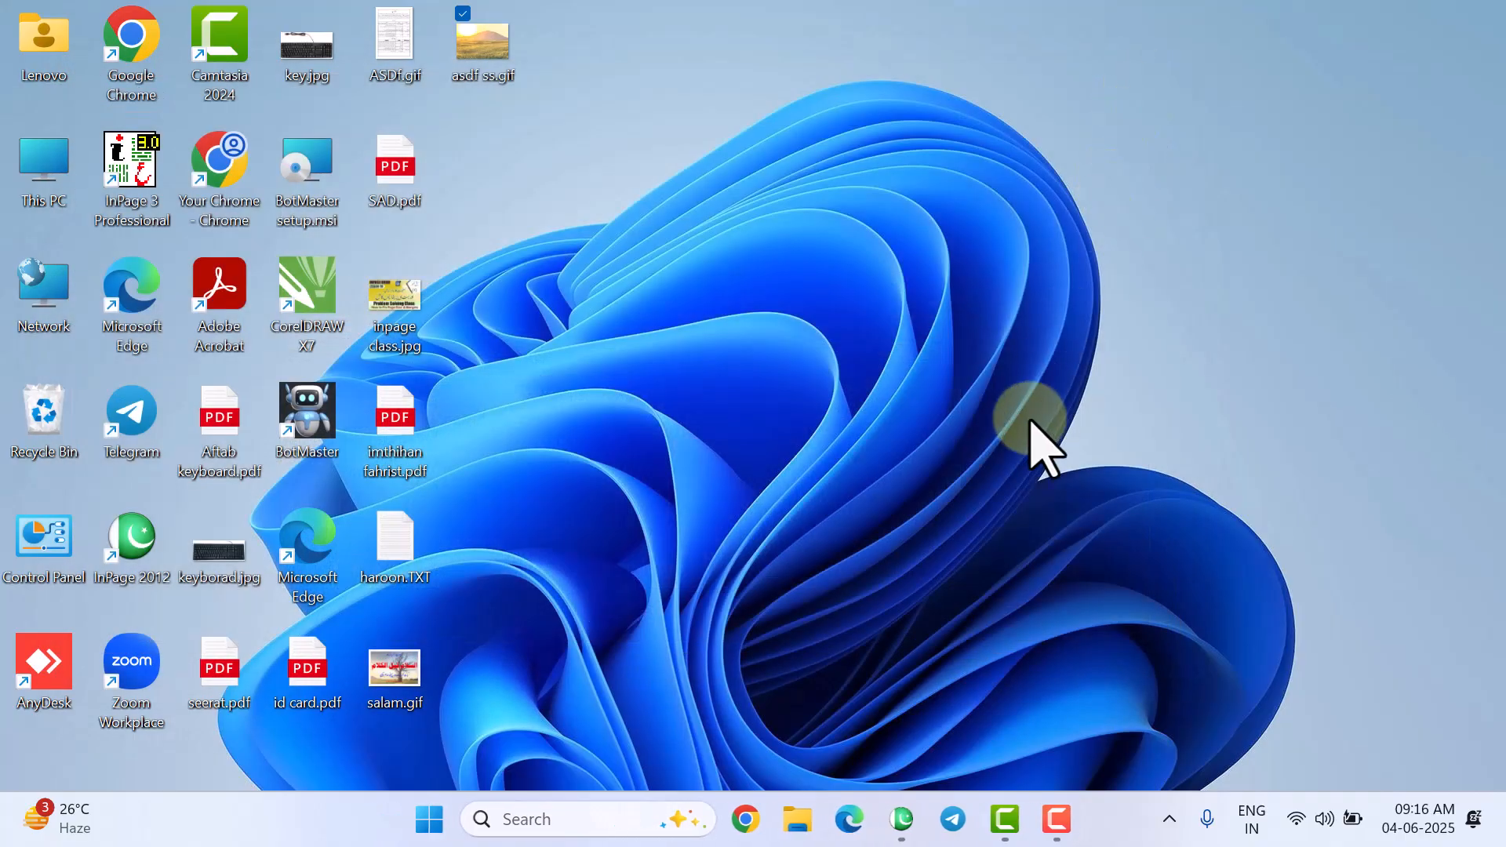
click(902, 819)
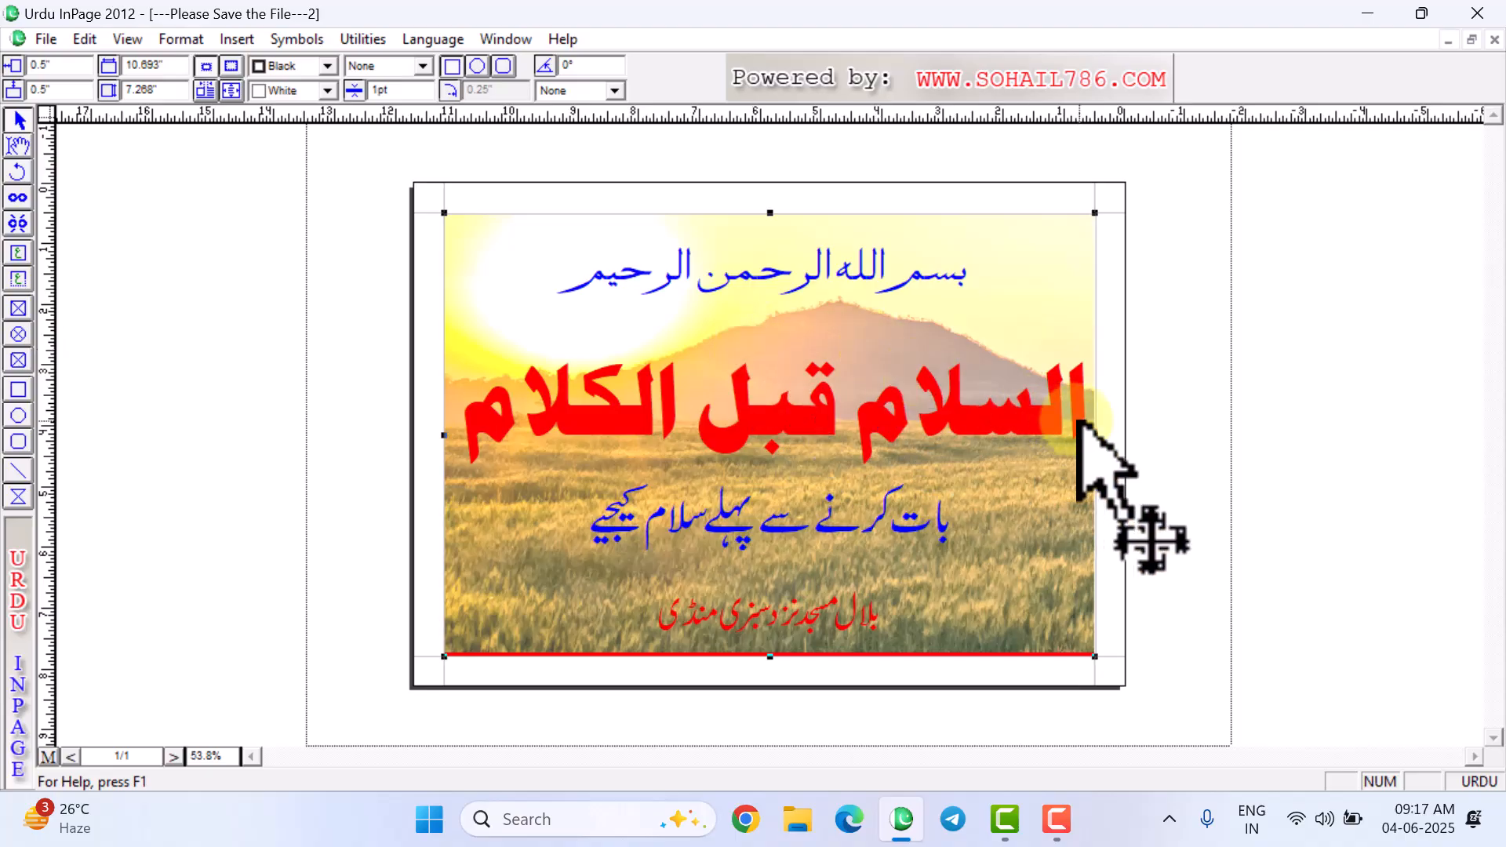
- Deselect the poster picture and re-export the page over the existing Desktop asdf ss.gif, confirming the overwrite
click(1485, 458)
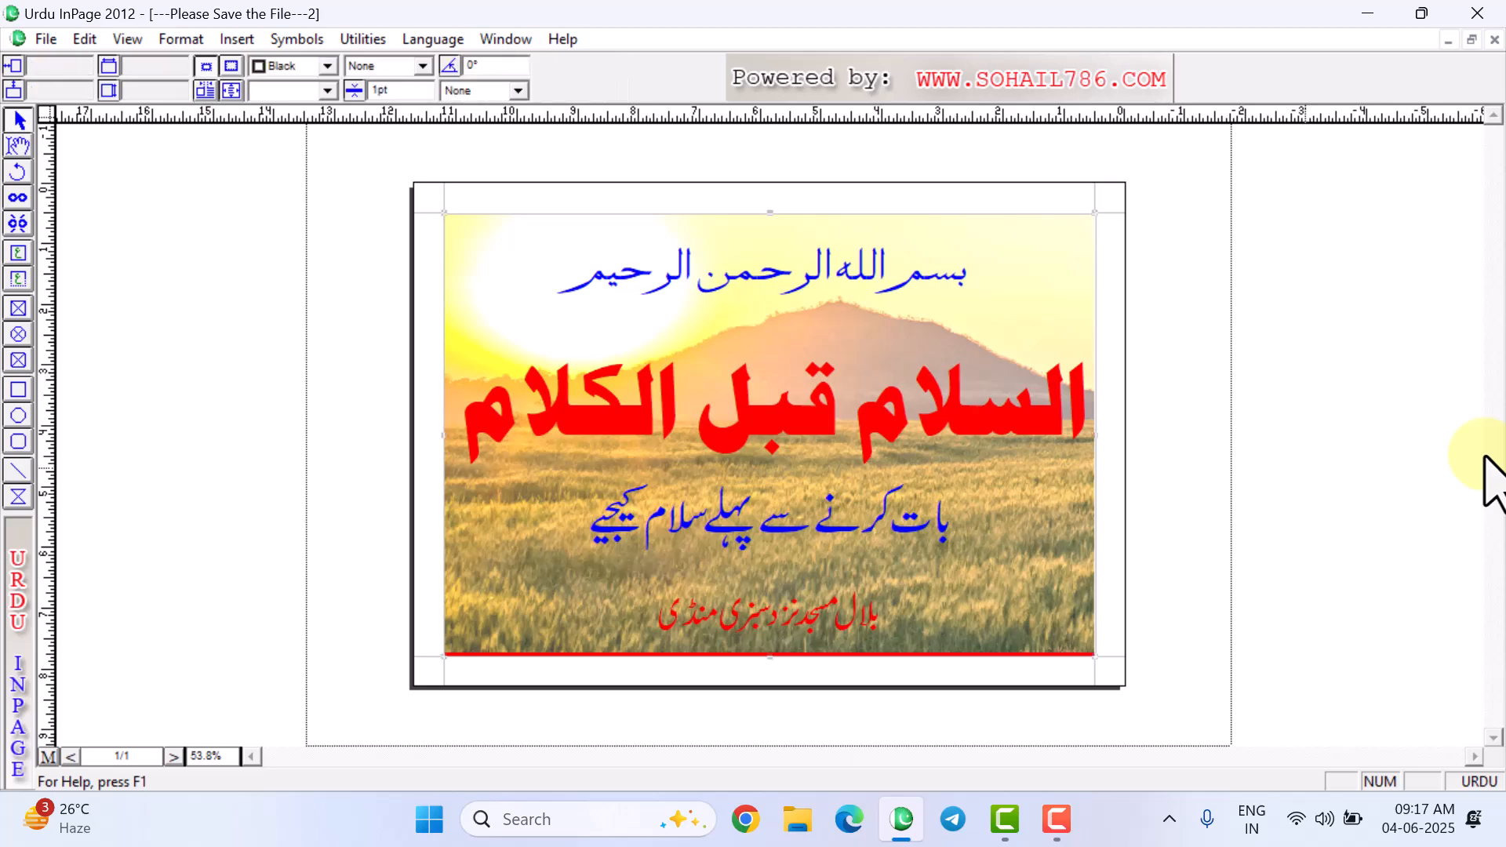
click(45, 40)
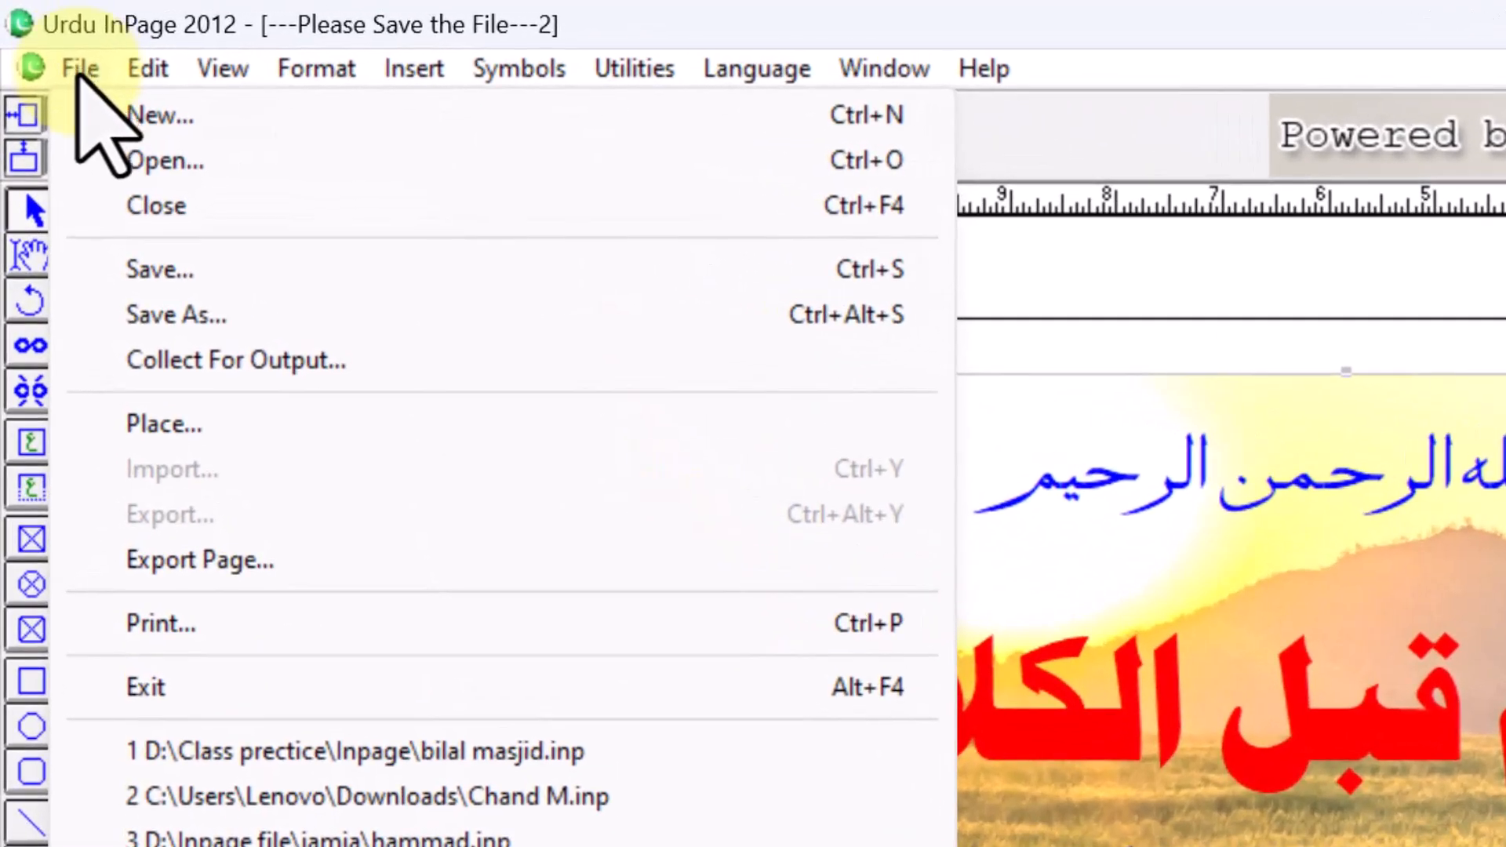
click(271, 560)
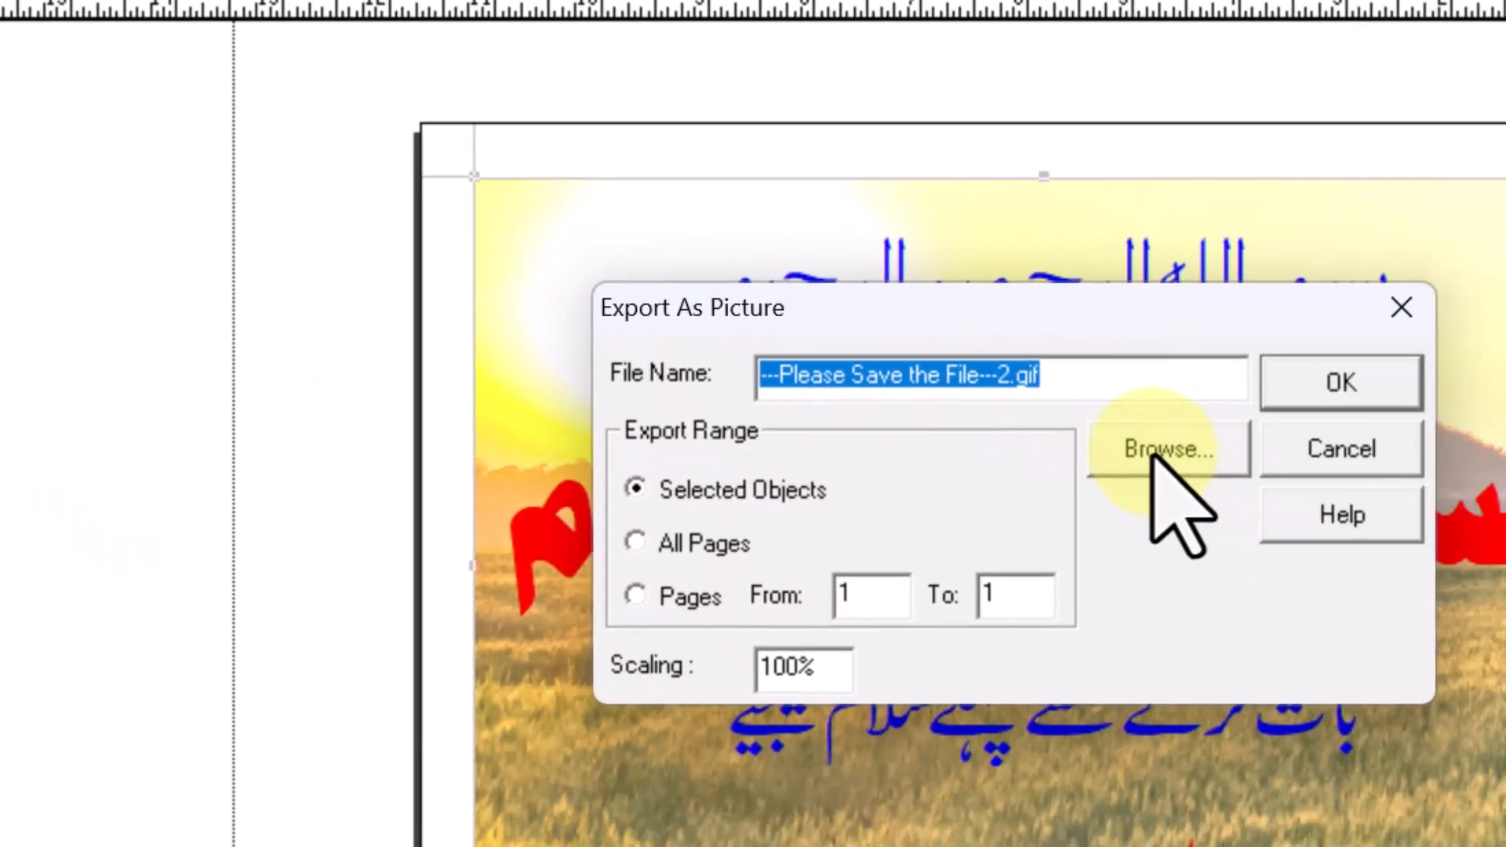
click(1460, 645)
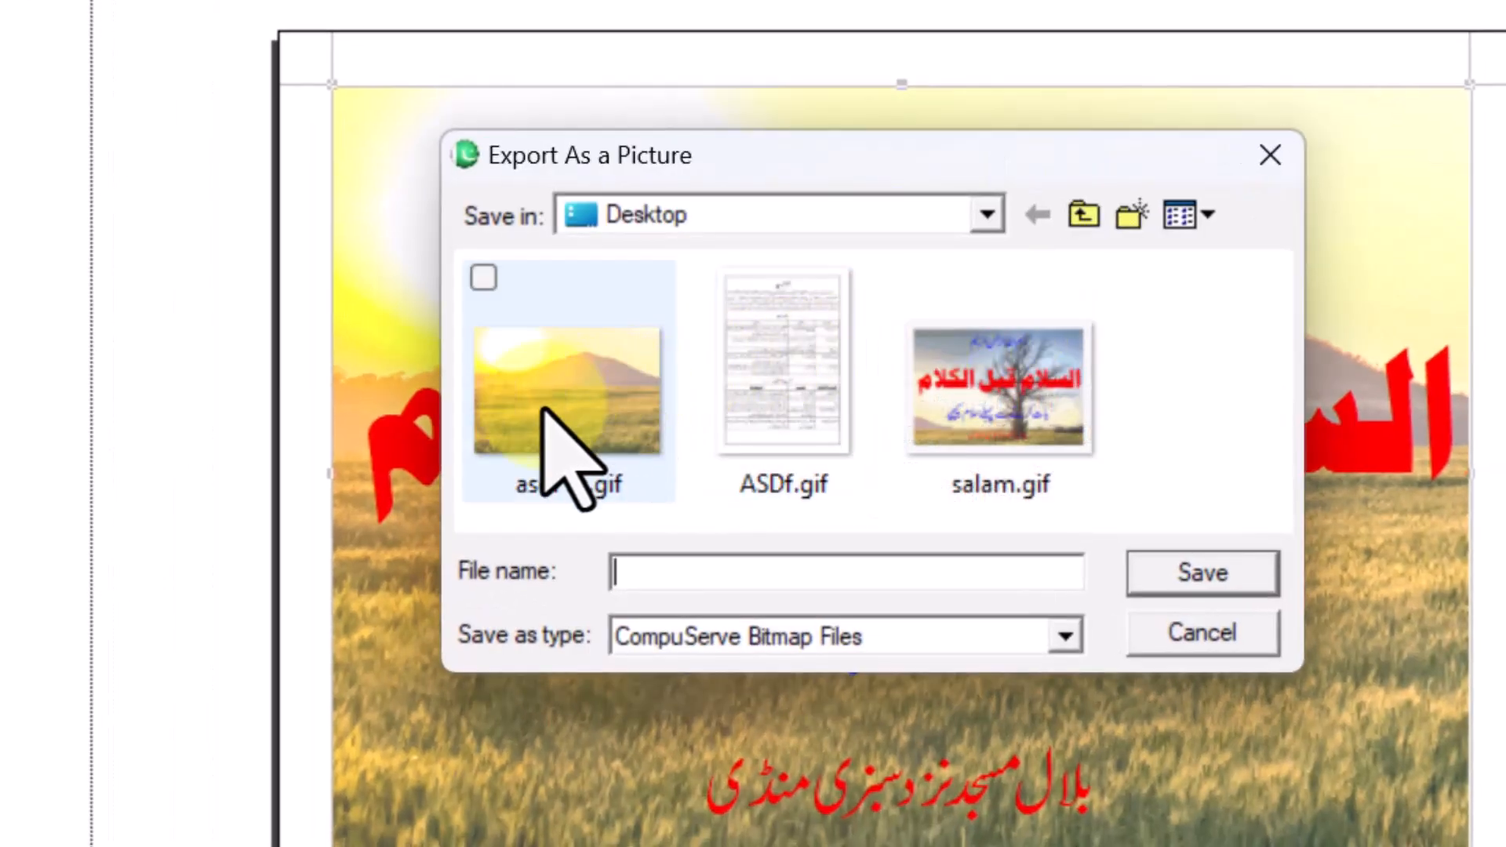
click(545, 412)
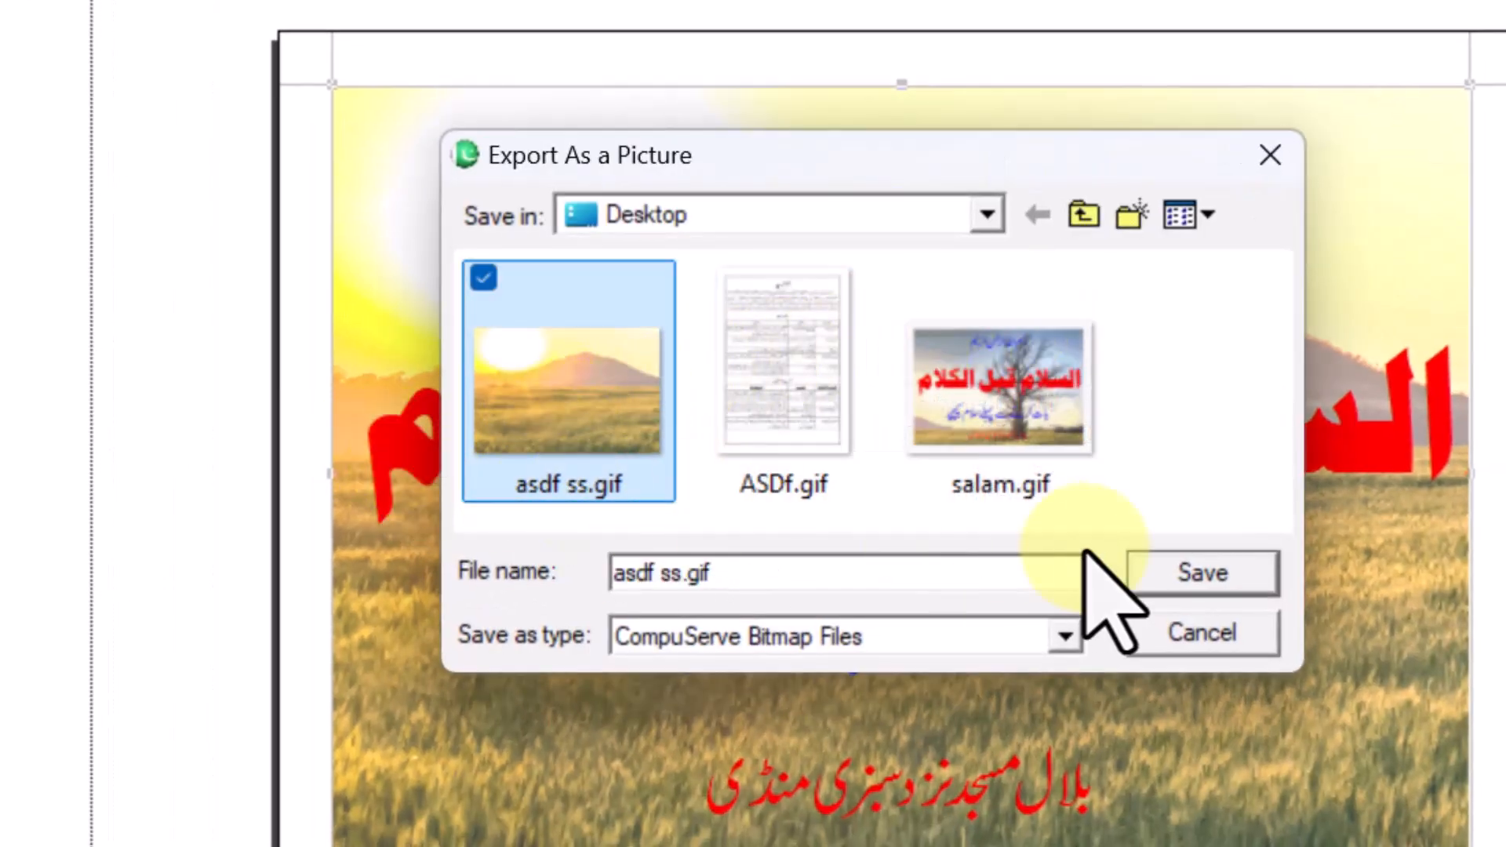
click(1203, 572)
click(989, 435)
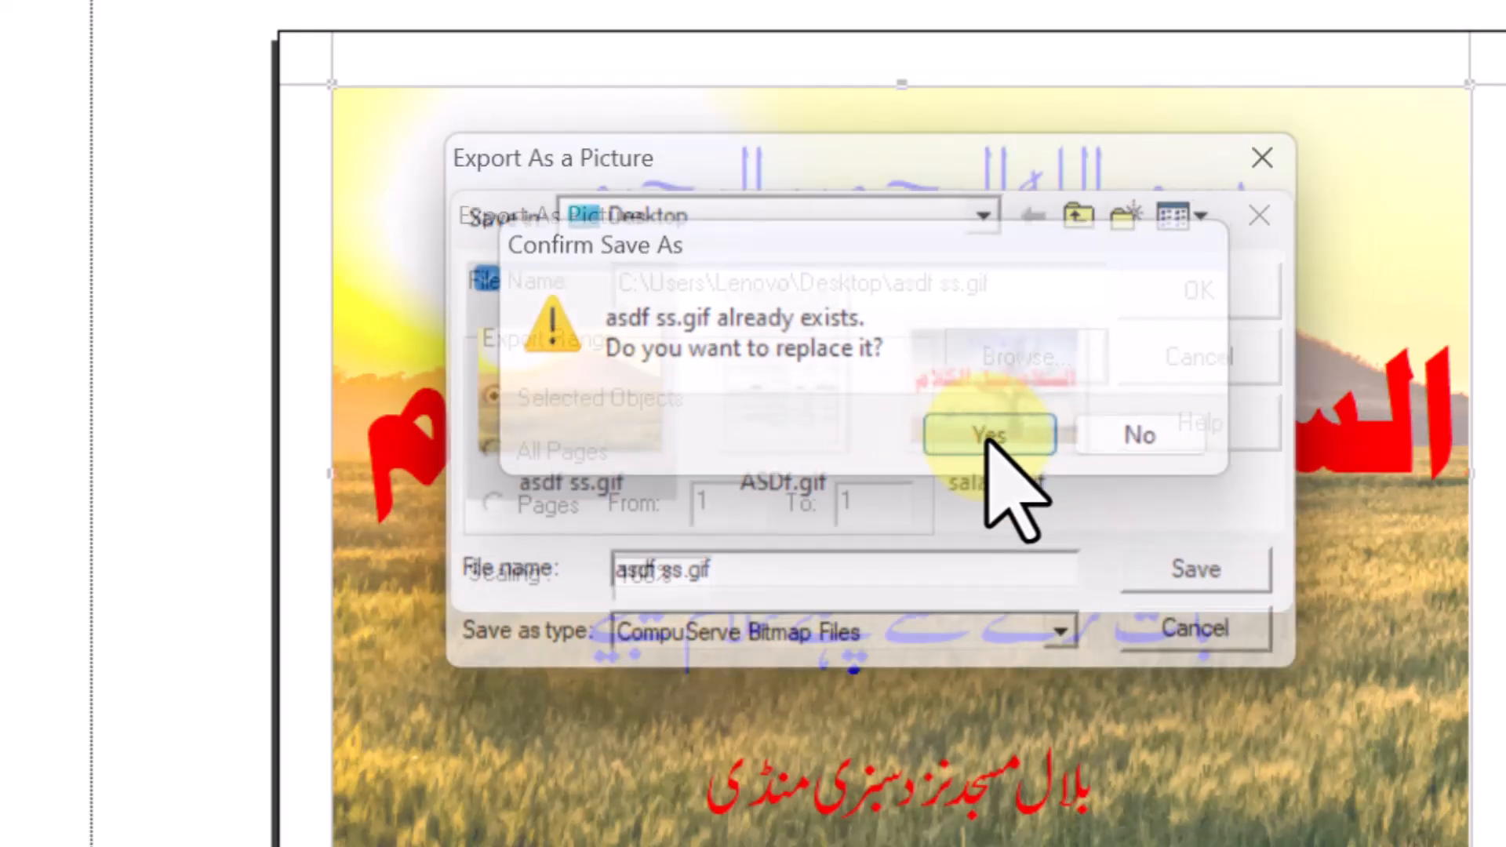
click(1189, 289)
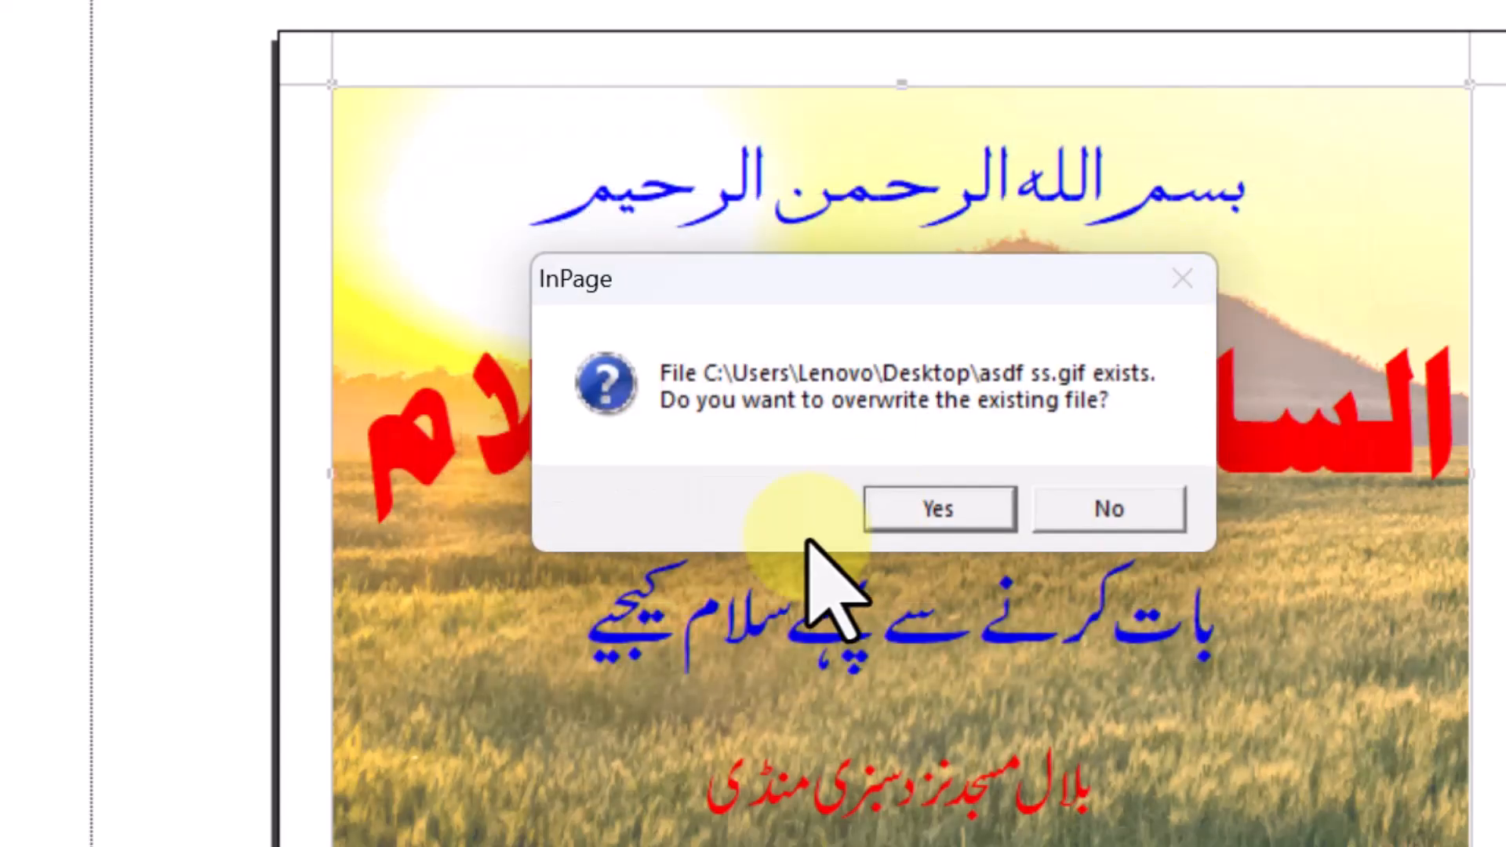
click(928, 522)
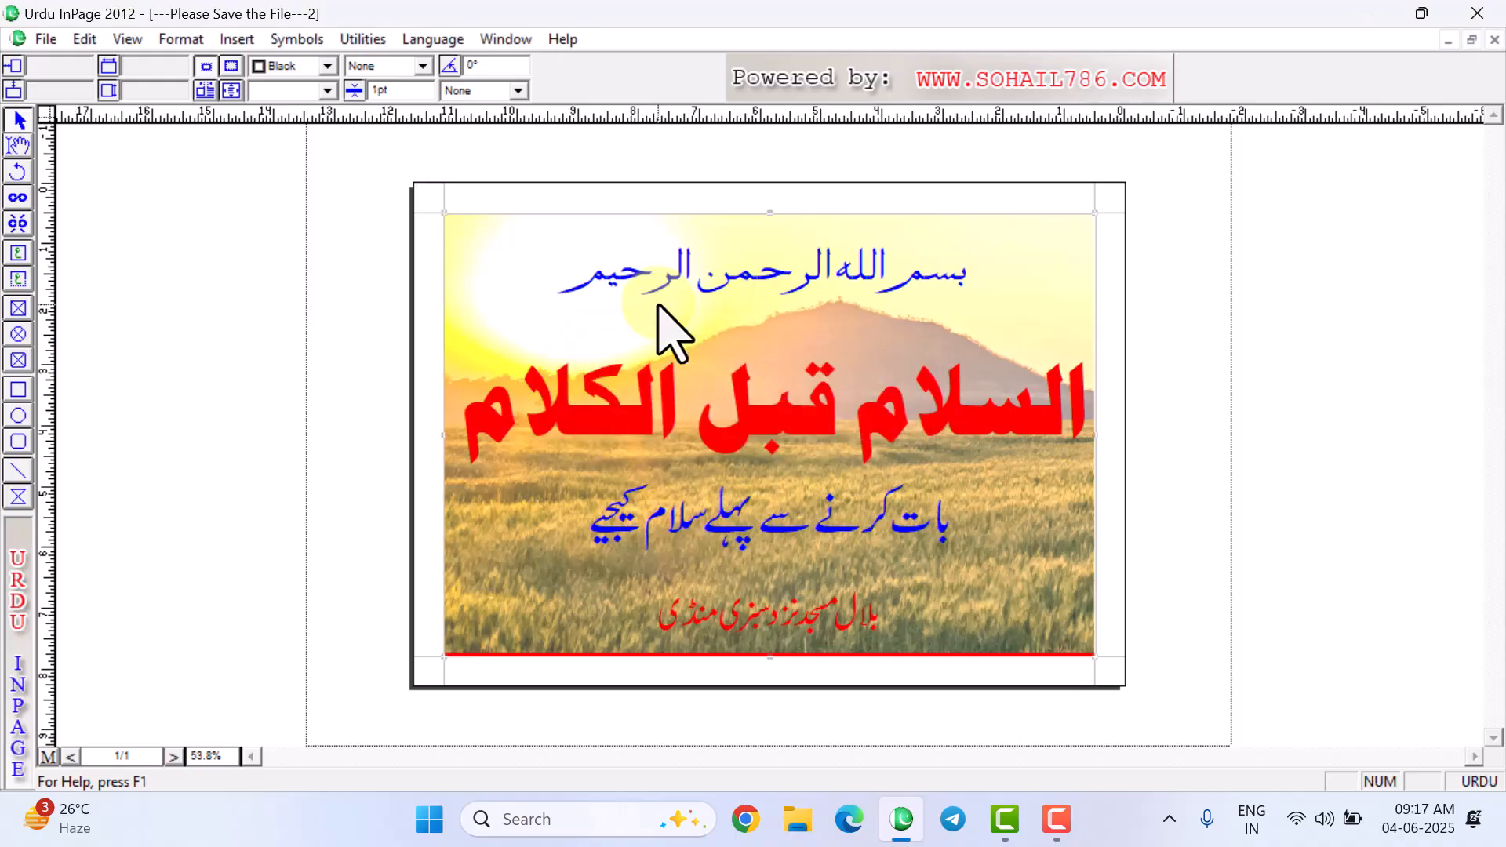
click(1369, 13)
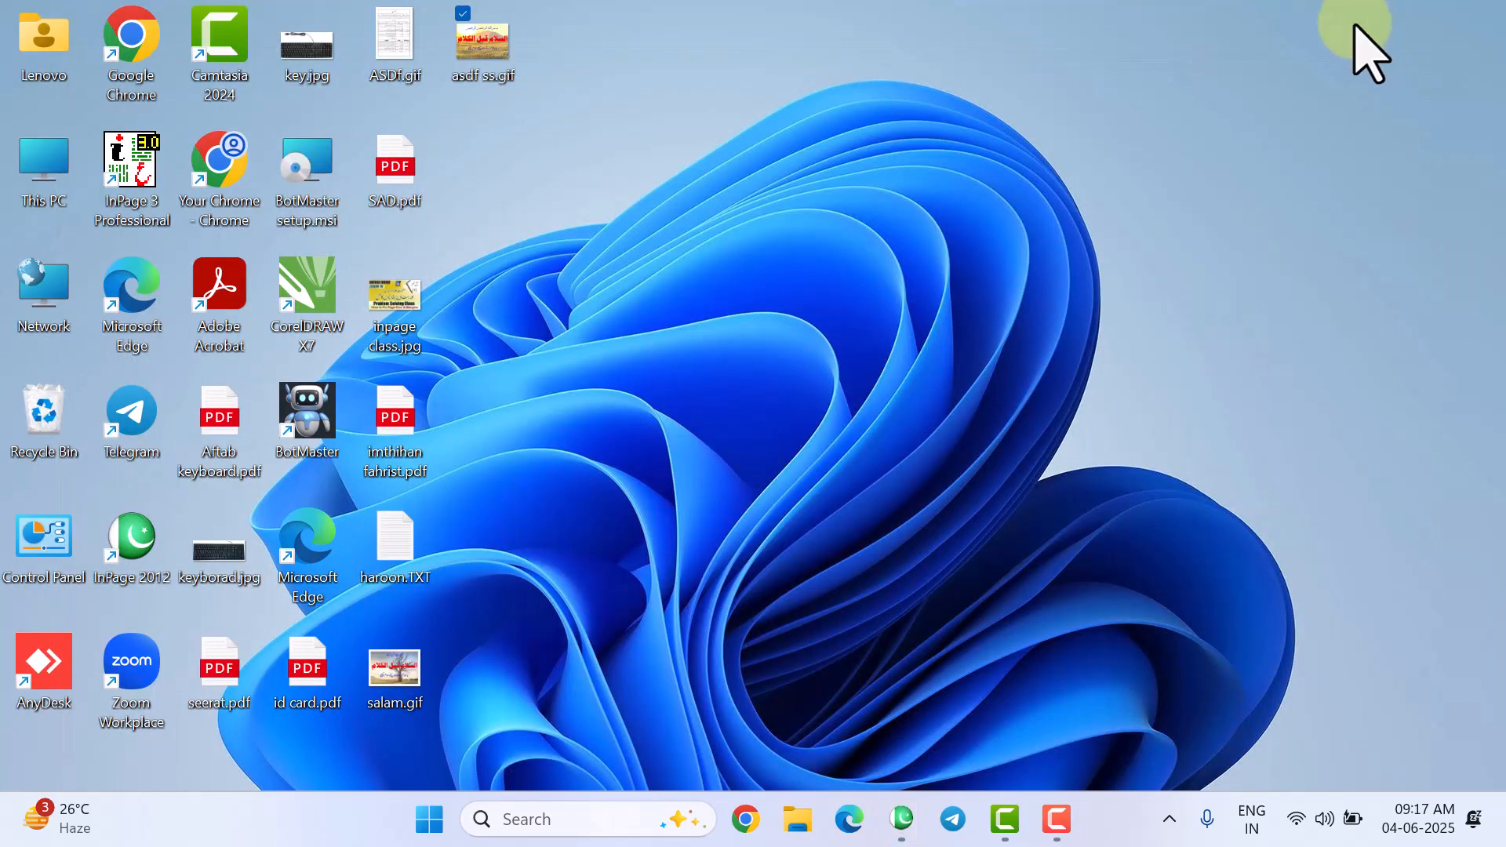
double_click(469, 73)
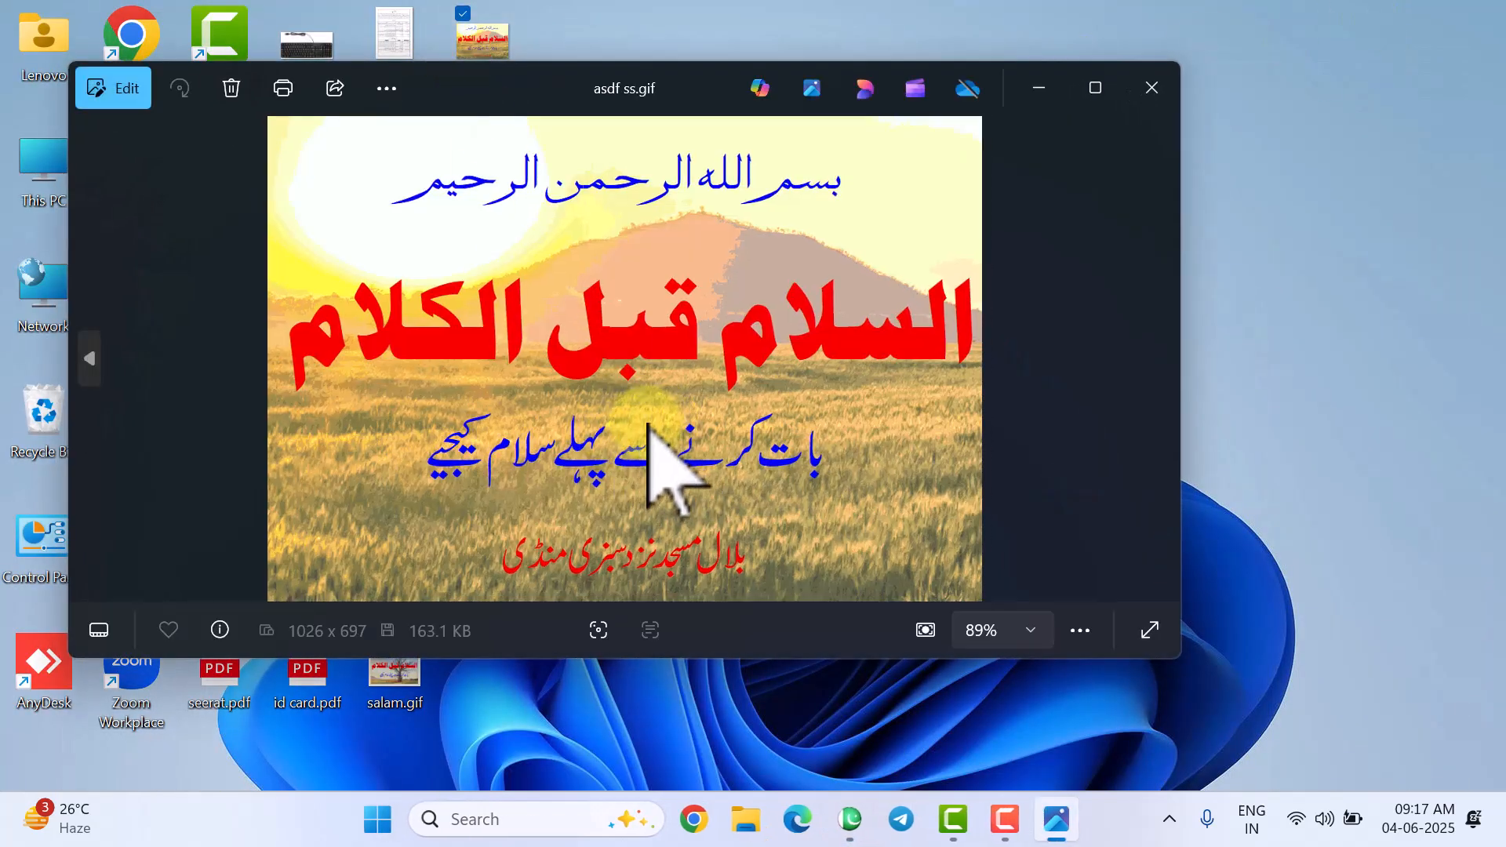
click(1152, 88)
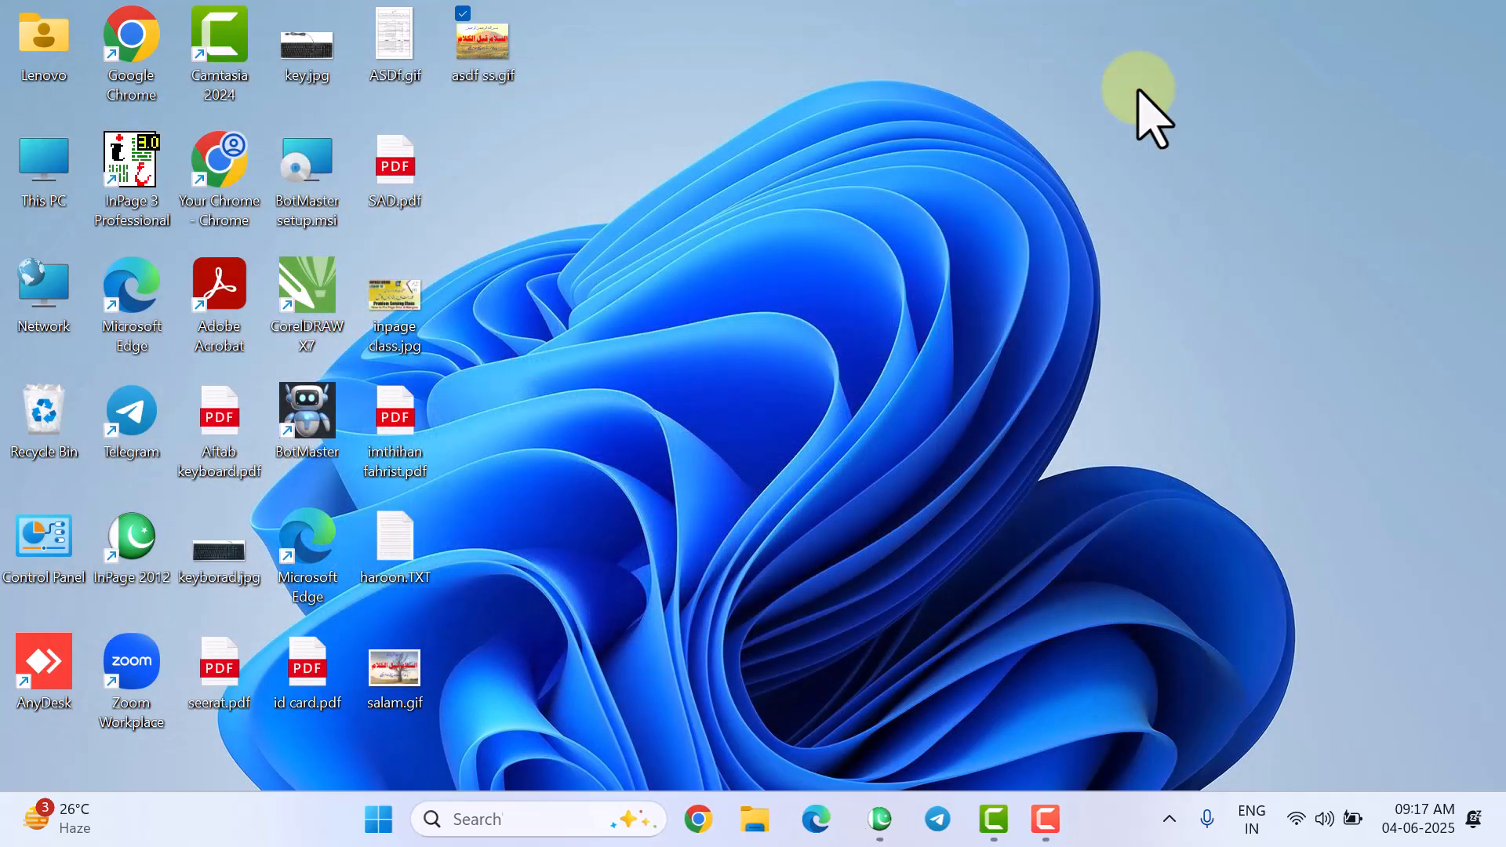
- Restore the InPage poster window, then open and dismiss the File menu without choosing anything
click(899, 837)
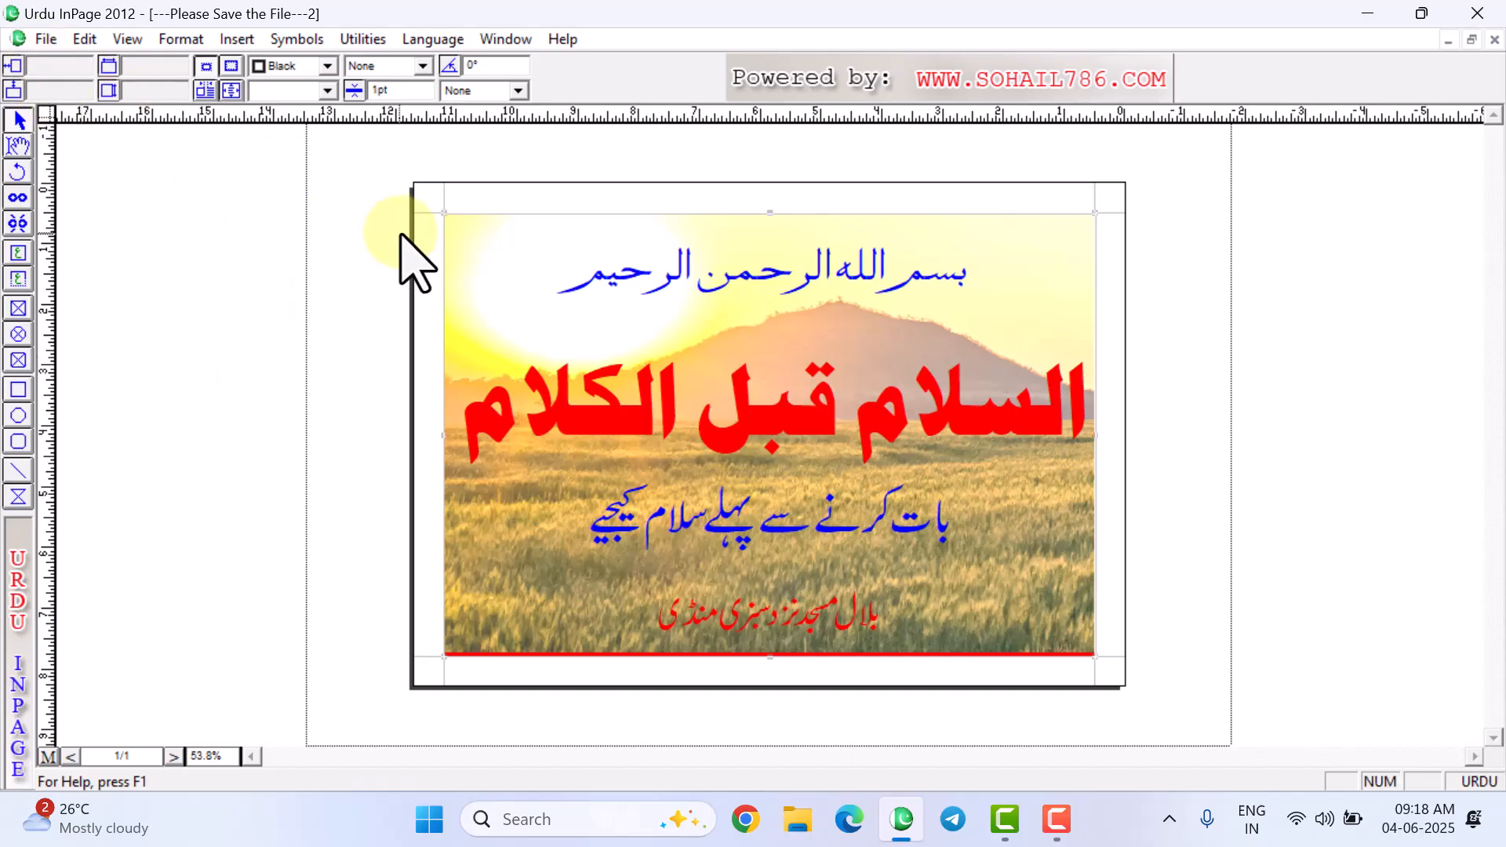
click(35, 39)
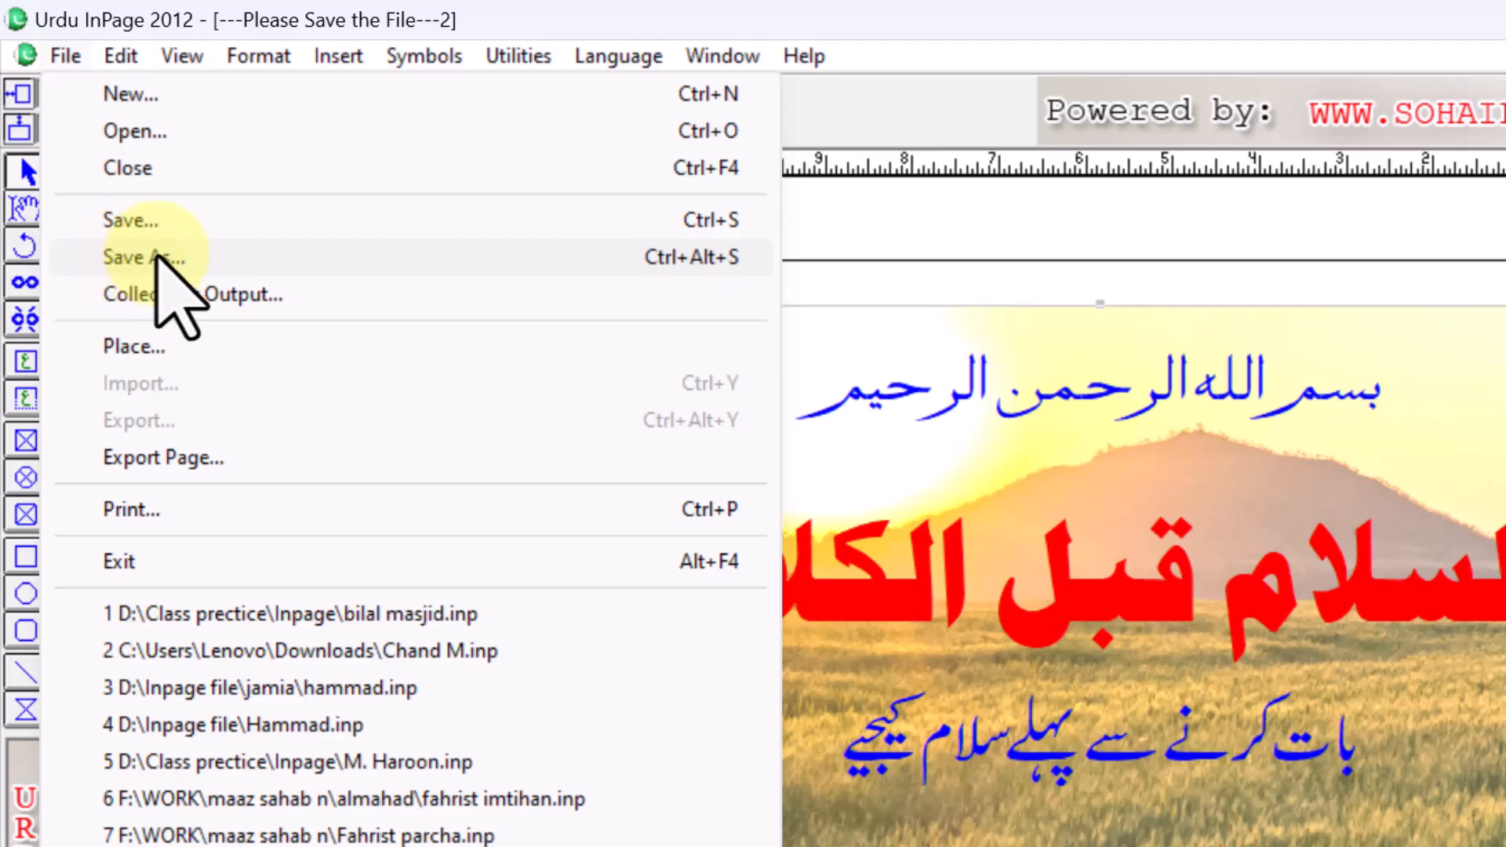
click(1004, 596)
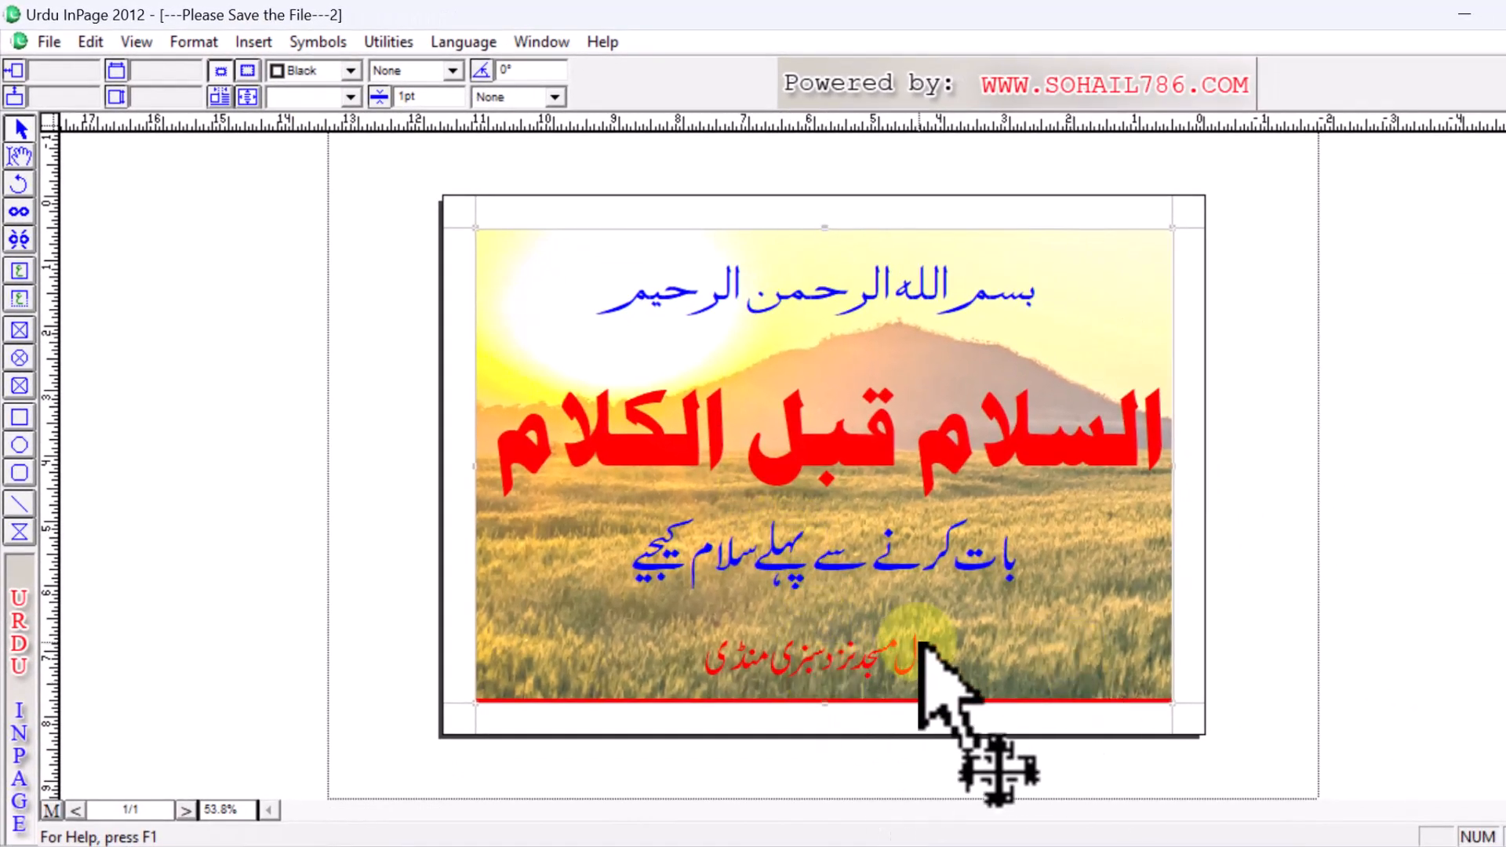
- Select the red bottom name line with the Text tool, then zoom in on the Bismillah line
click(19, 156)
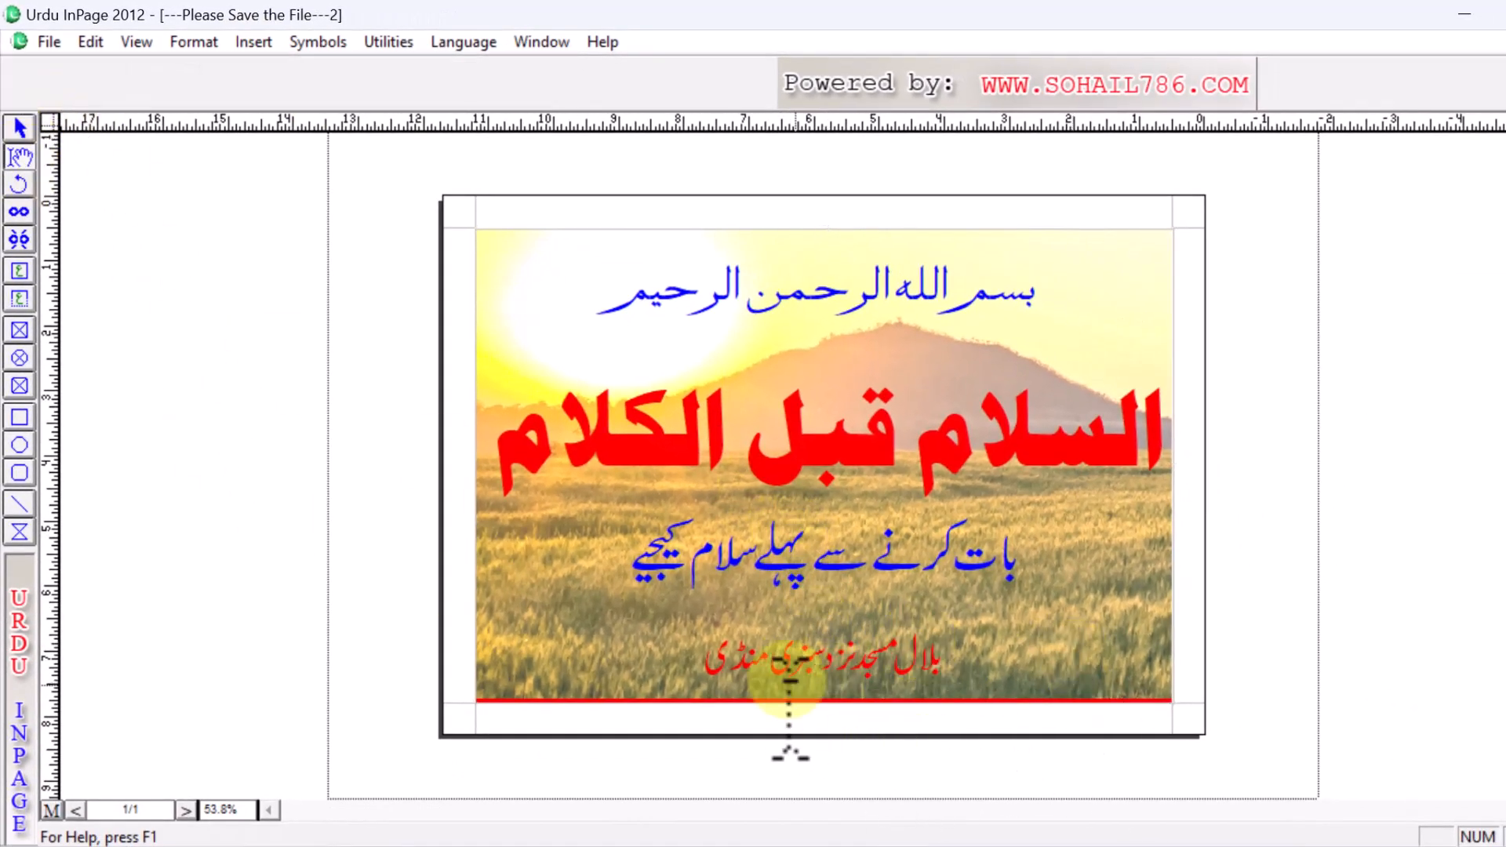
drag(704, 655, 971, 666)
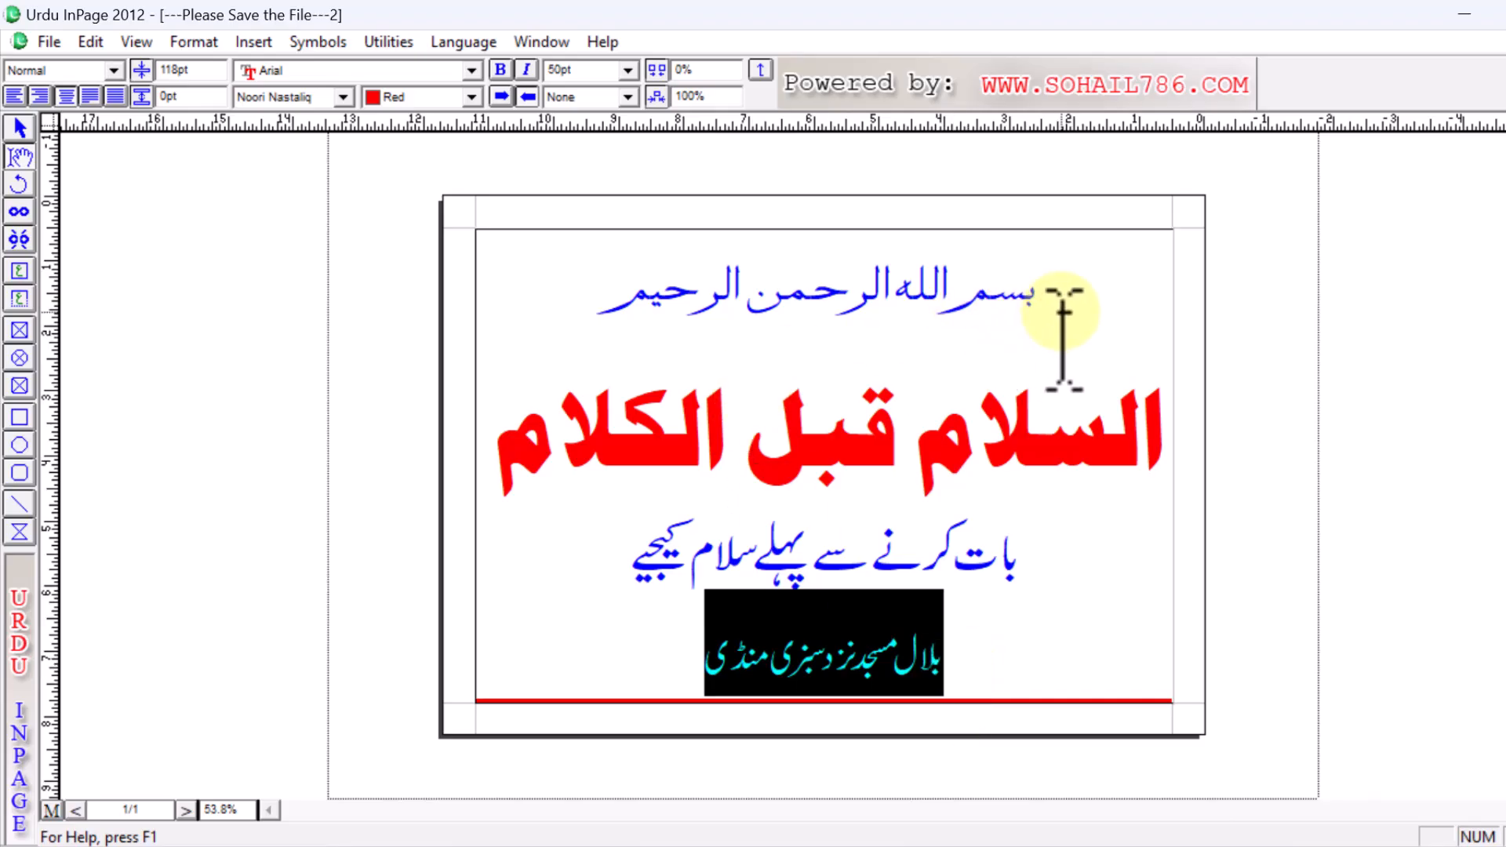
ctrl+click(887, 209)
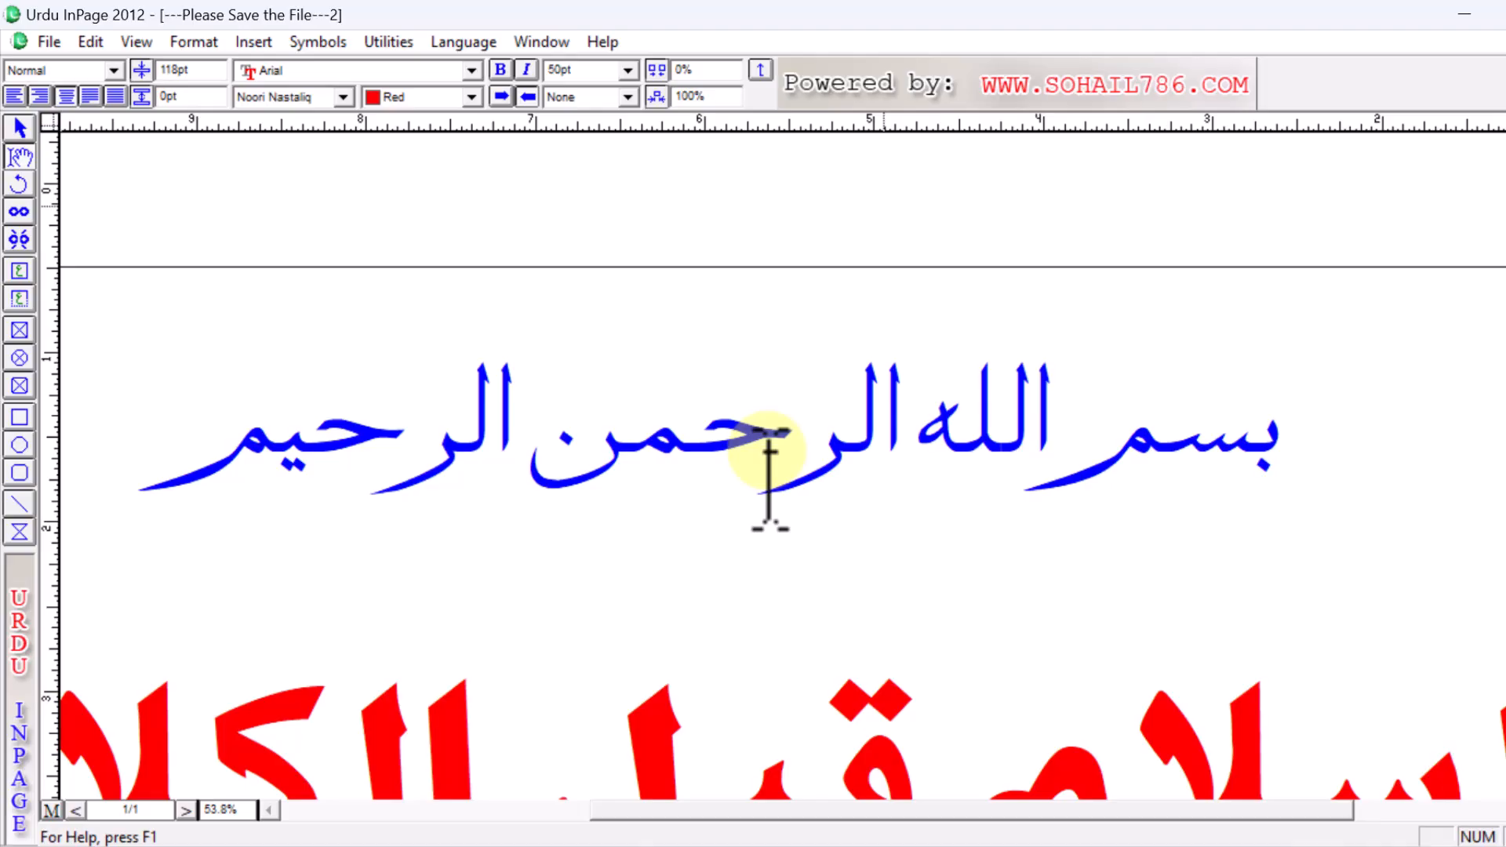
- Zoom back to the full page and type a new person's name in Urdu over the bottom line
key(ctrl+0)
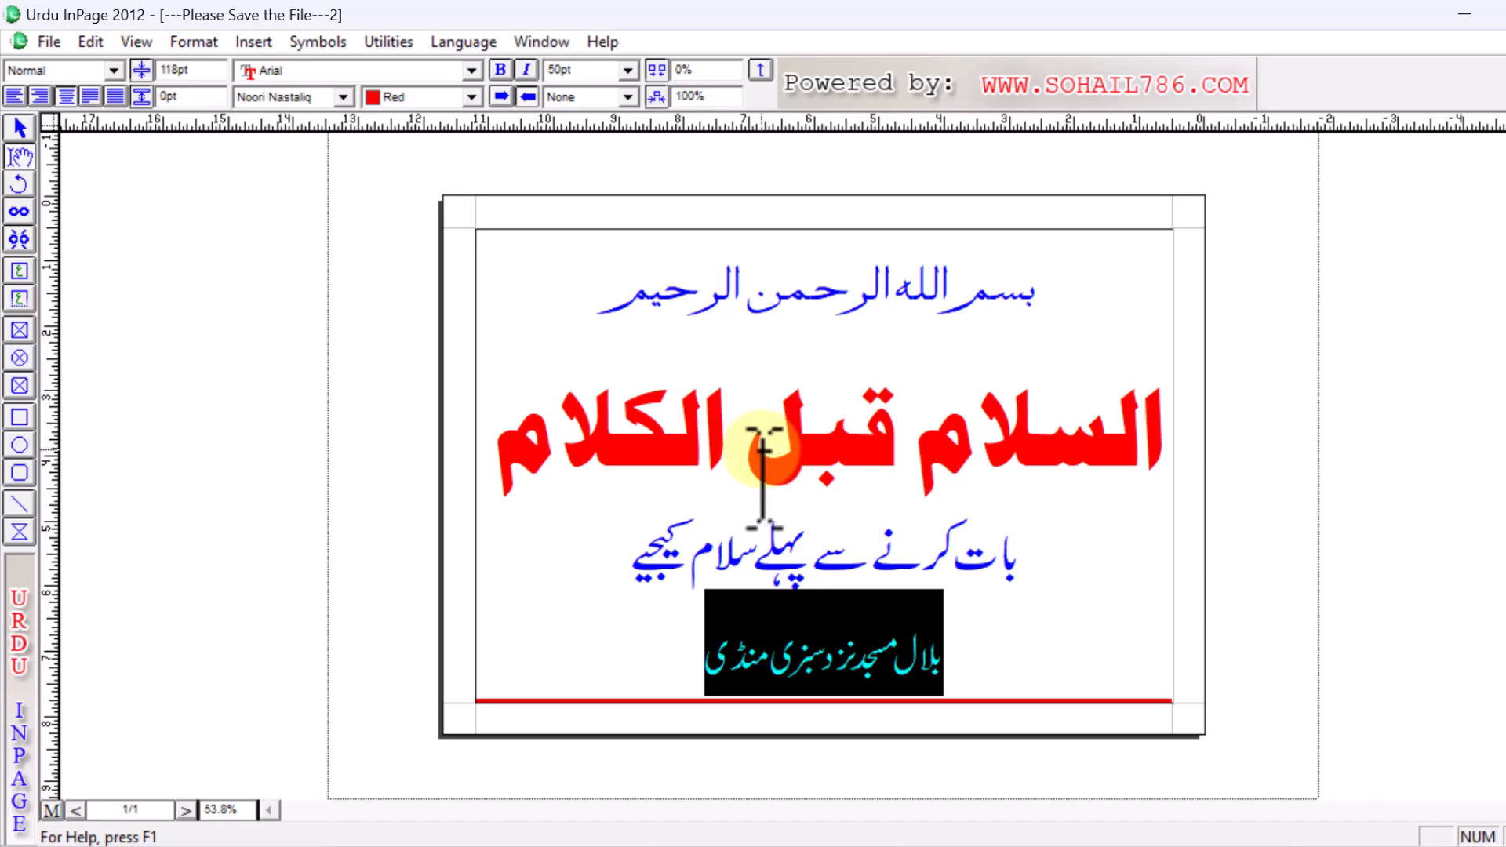
click(699, 656)
drag(700, 656, 959, 679)
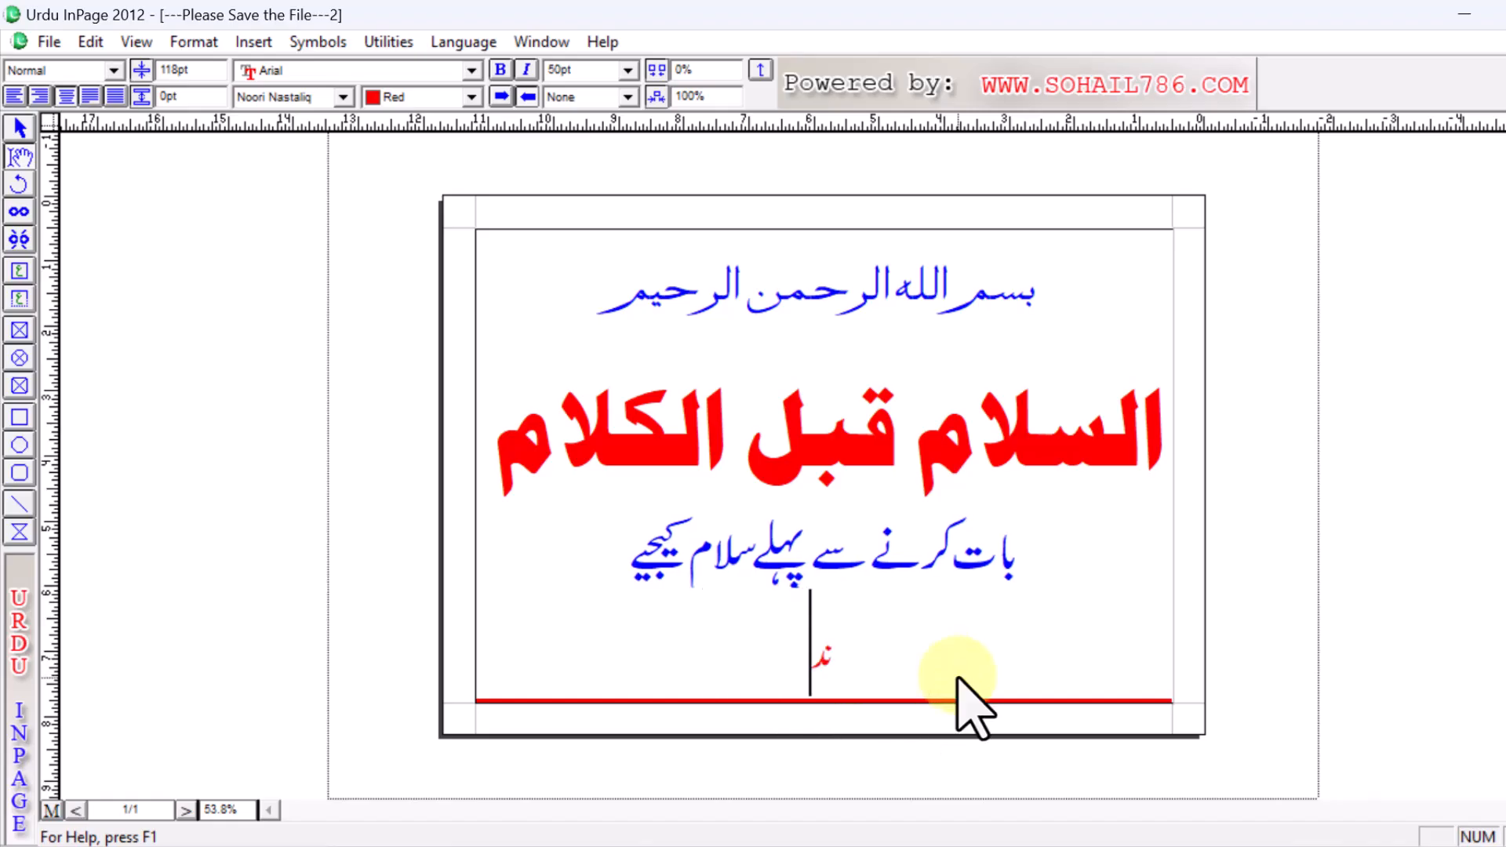
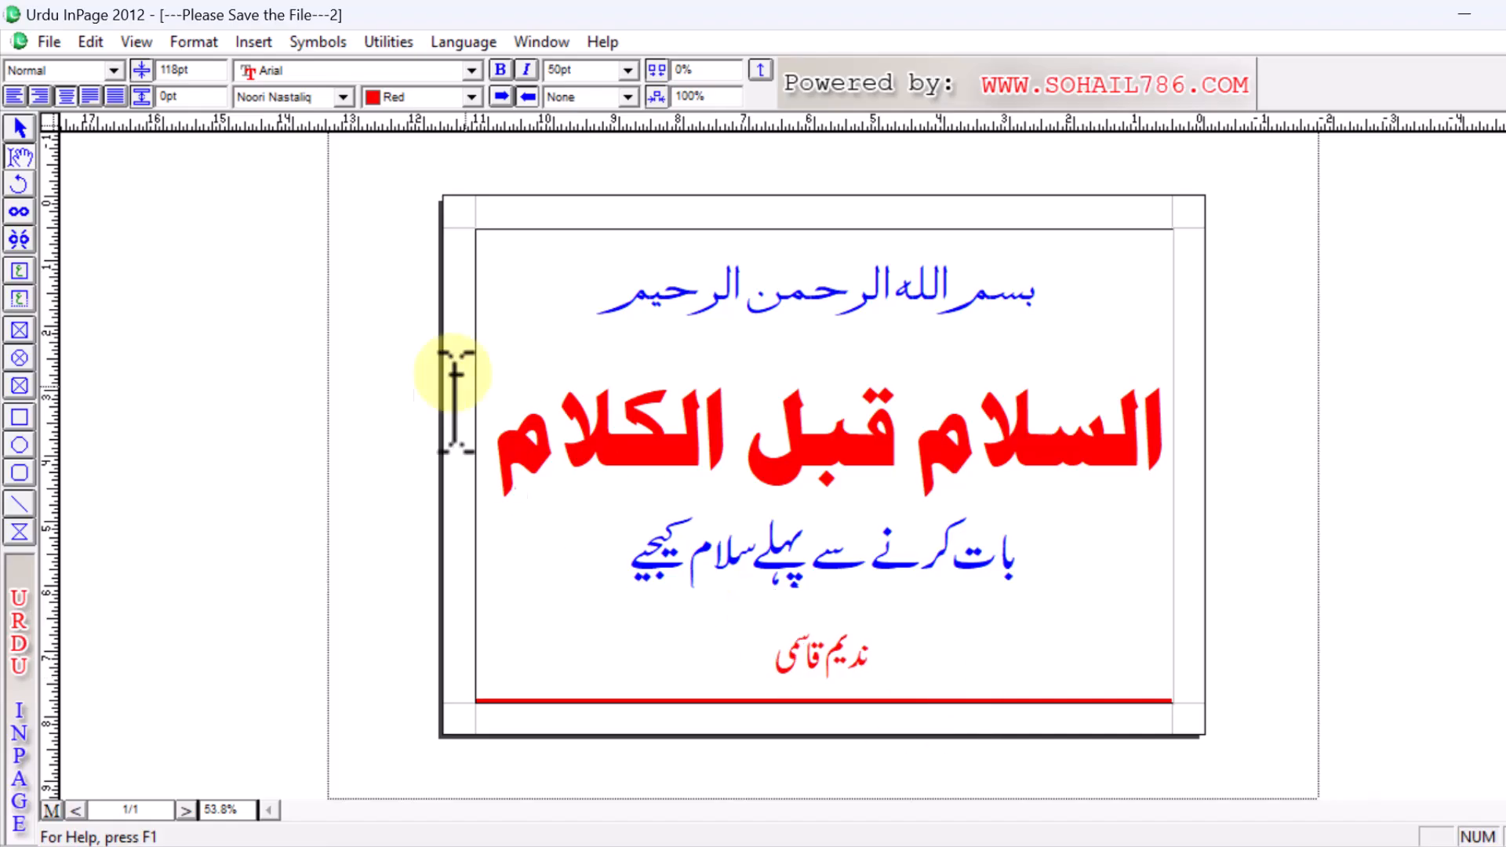
- In Save As, switch to New Volume (D:) and create a new folder named design
click(44, 43)
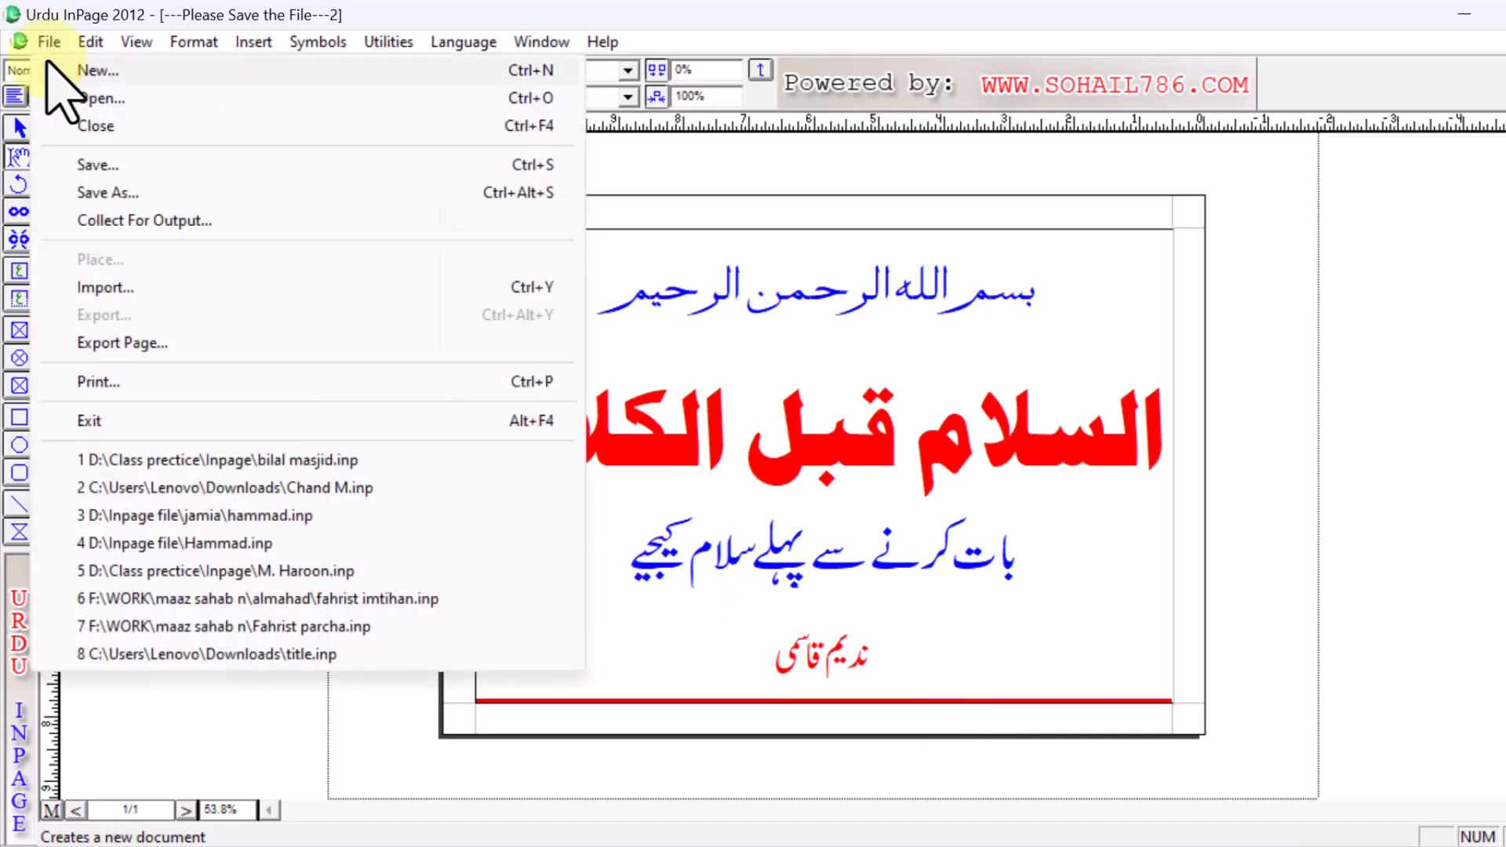
click(124, 194)
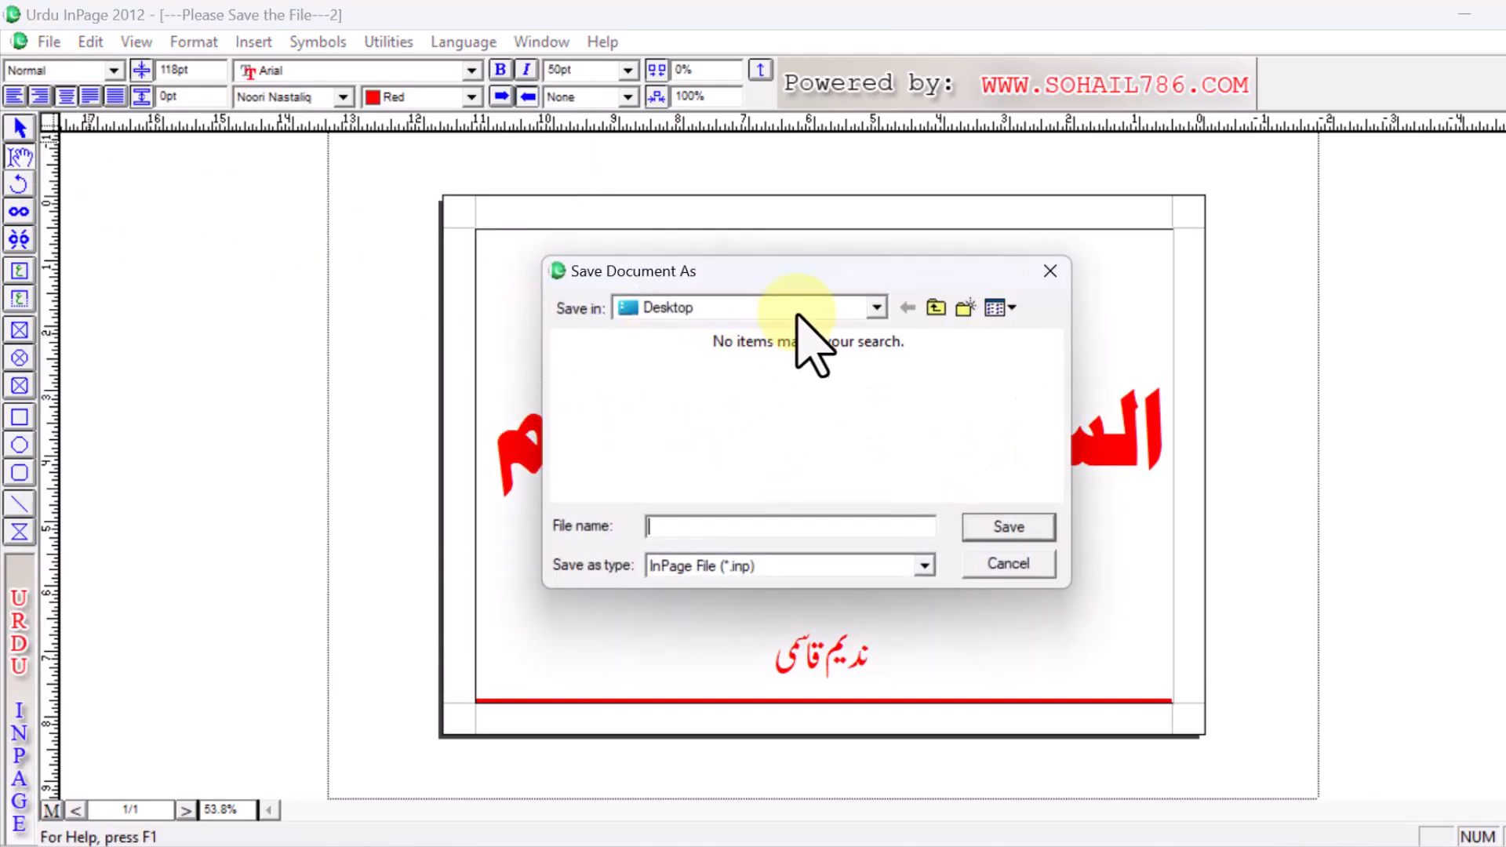
click(876, 308)
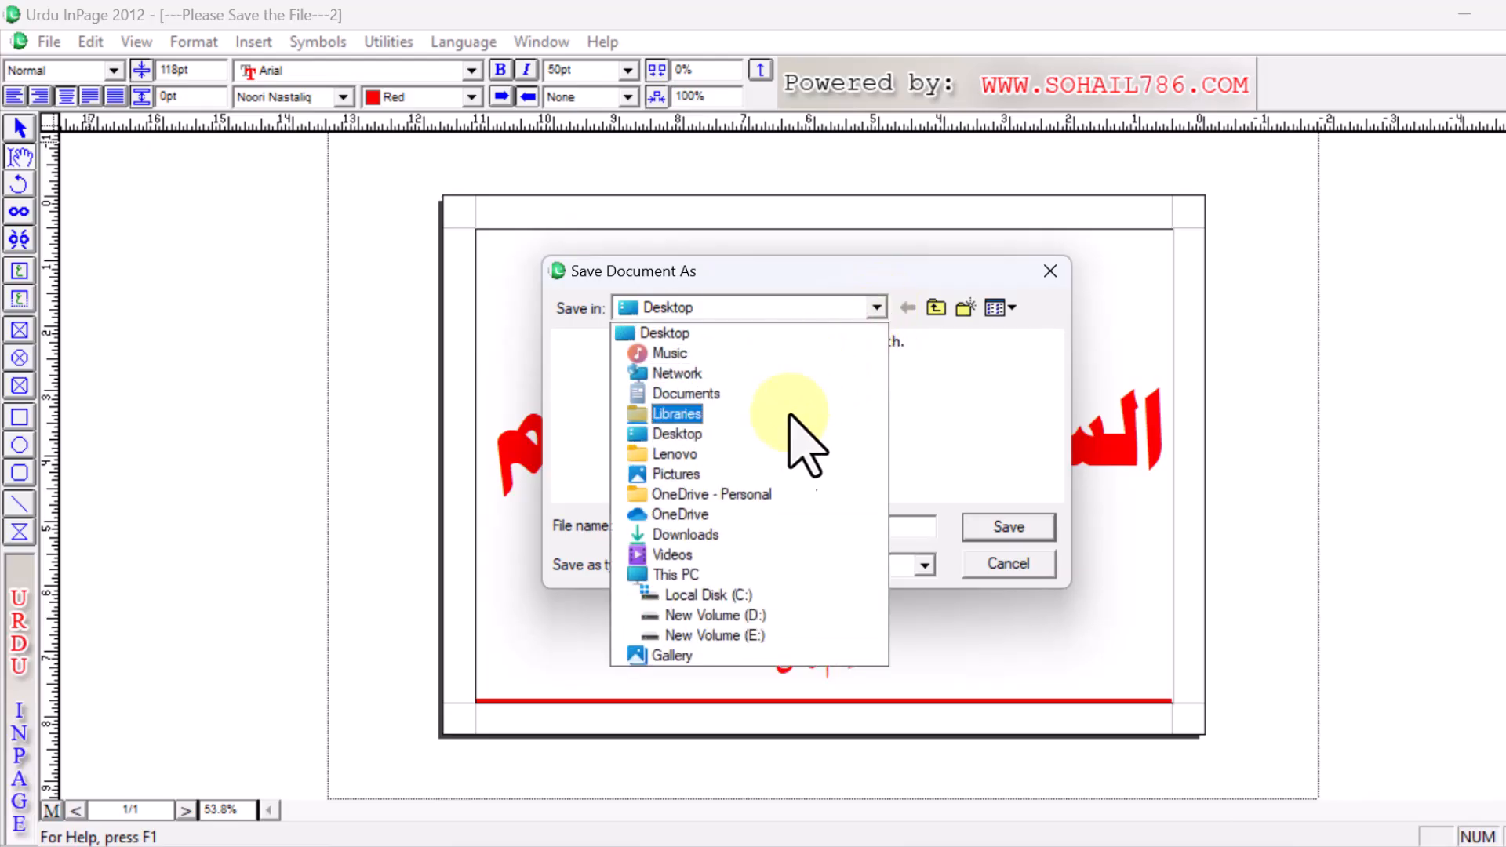
click(749, 616)
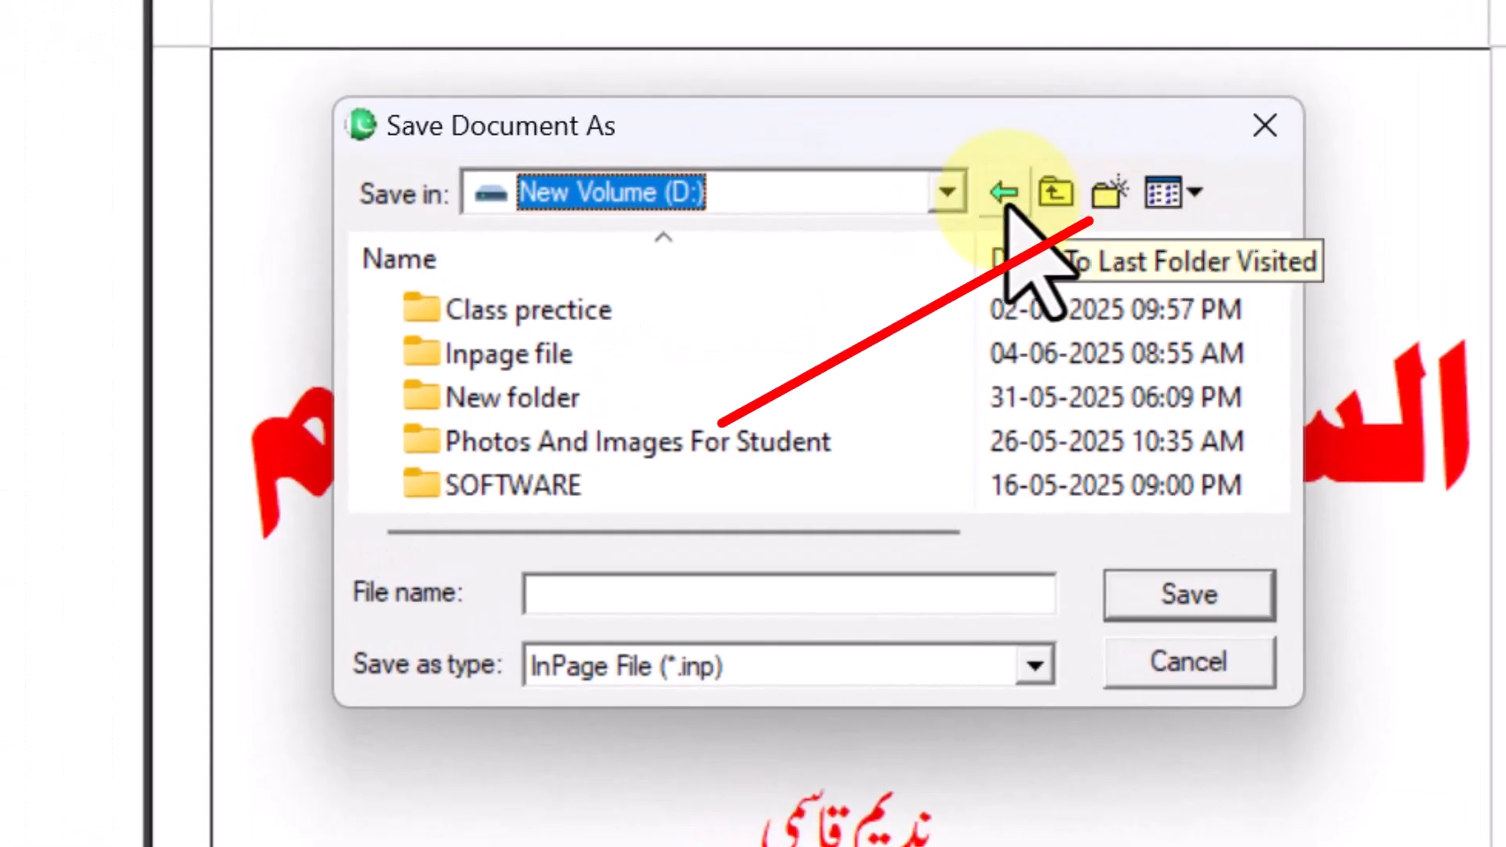
click(1111, 200)
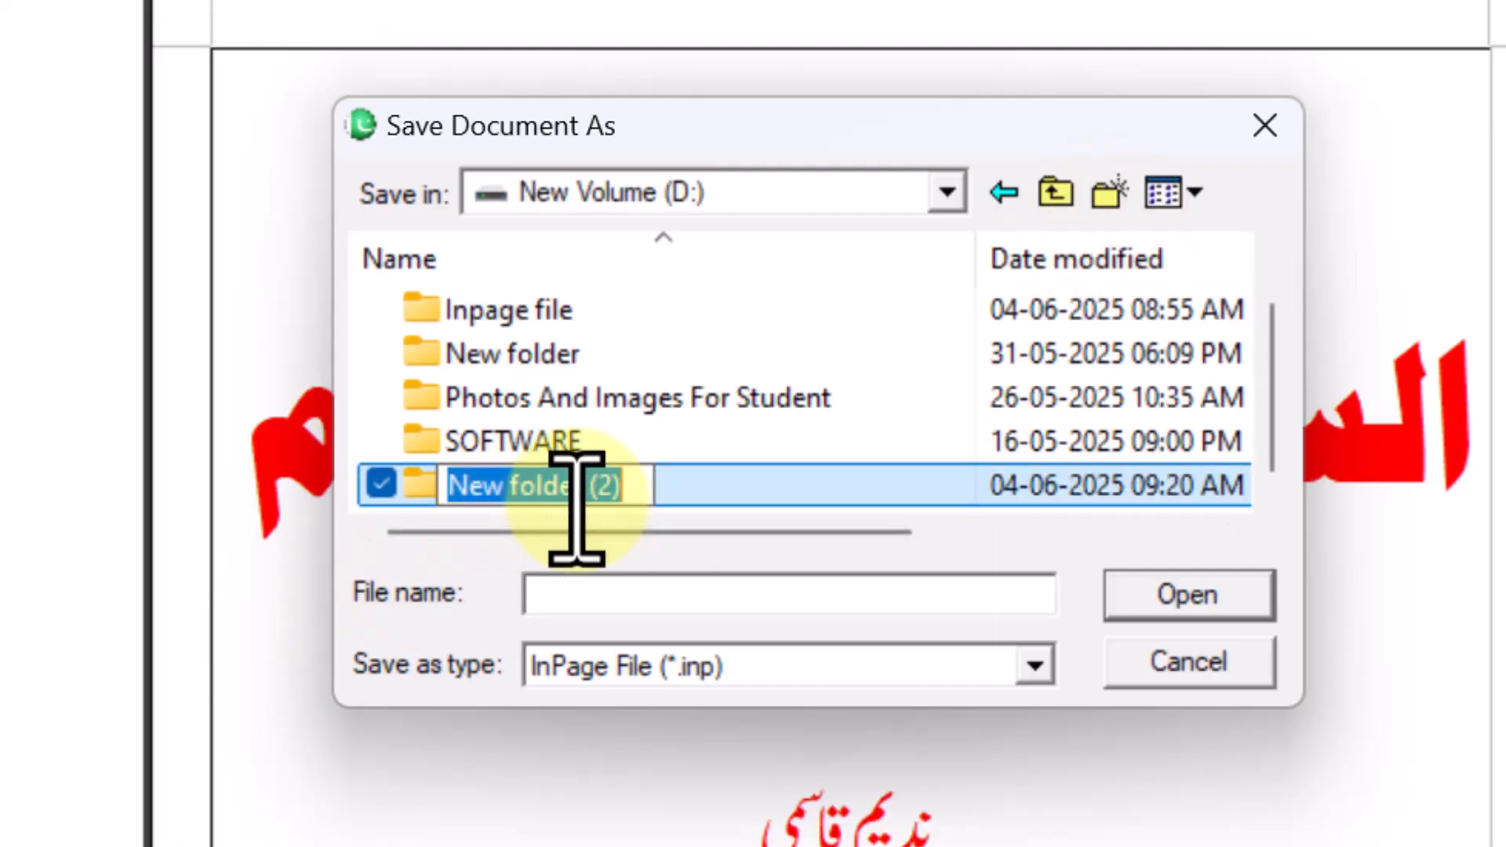
text(d)
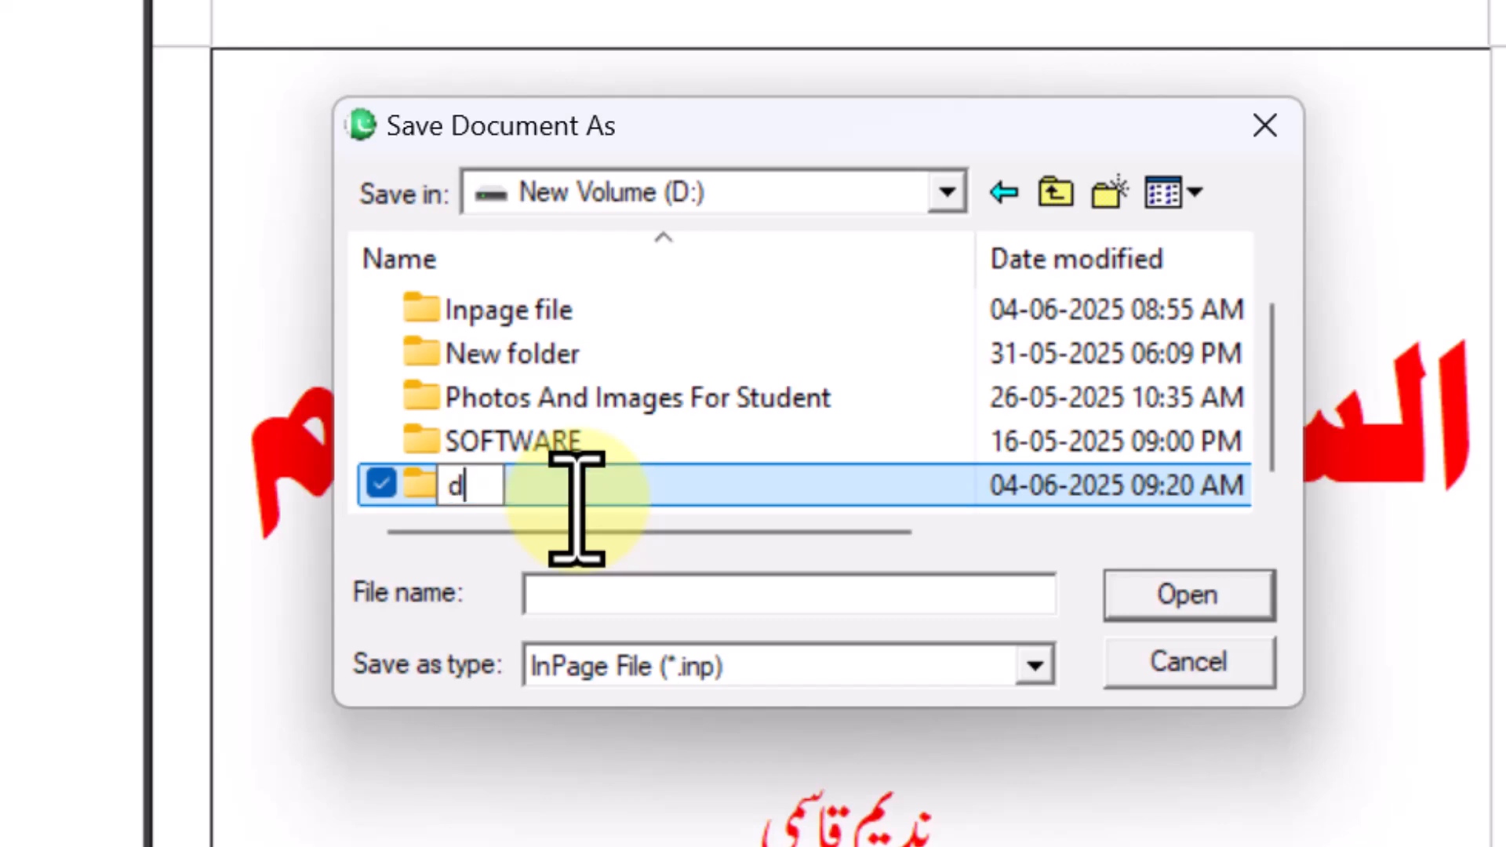
text(esign)
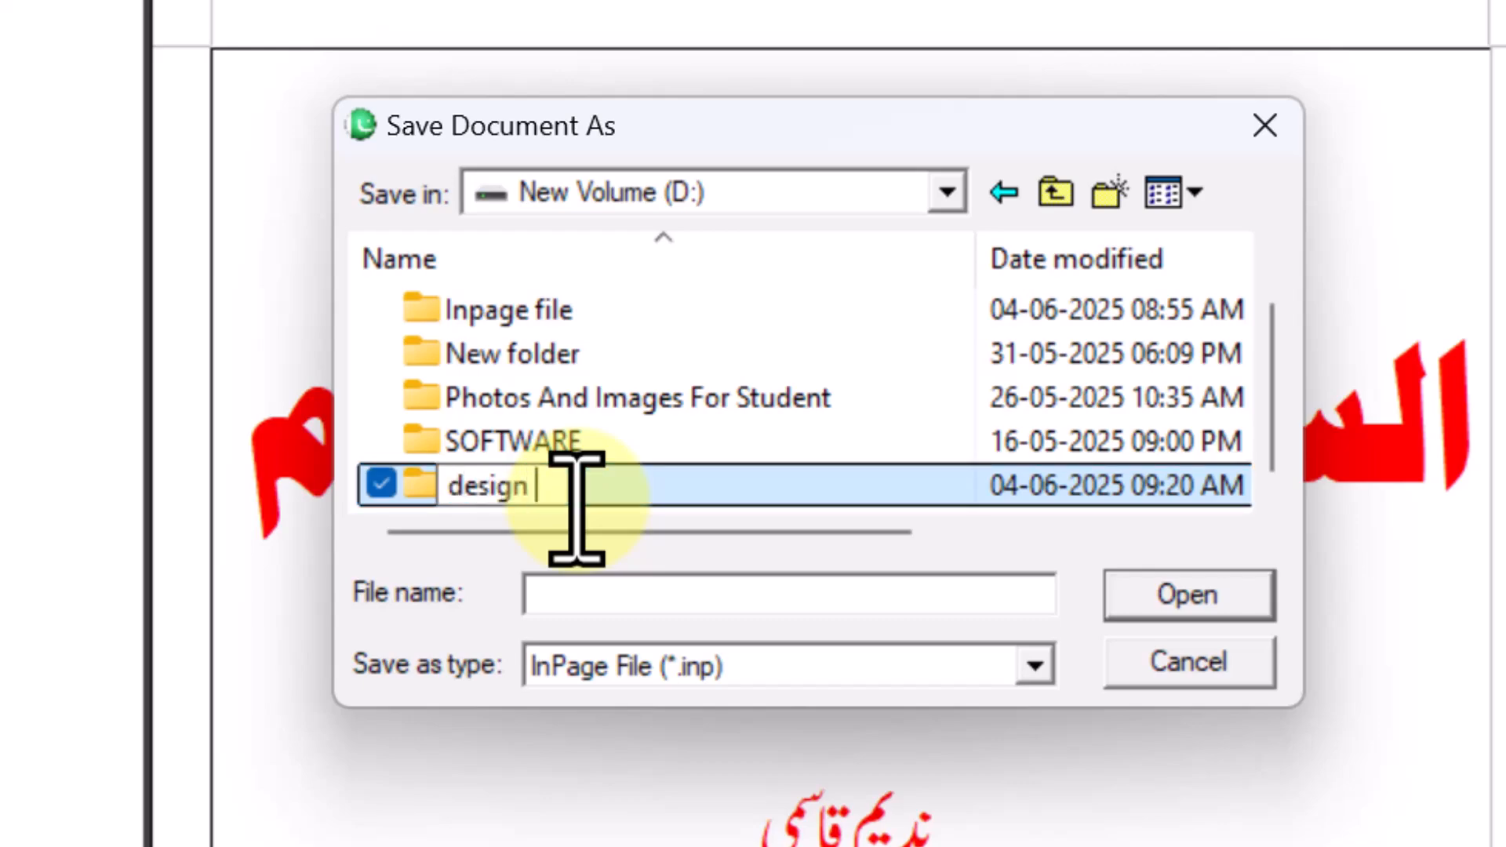
key(Return)
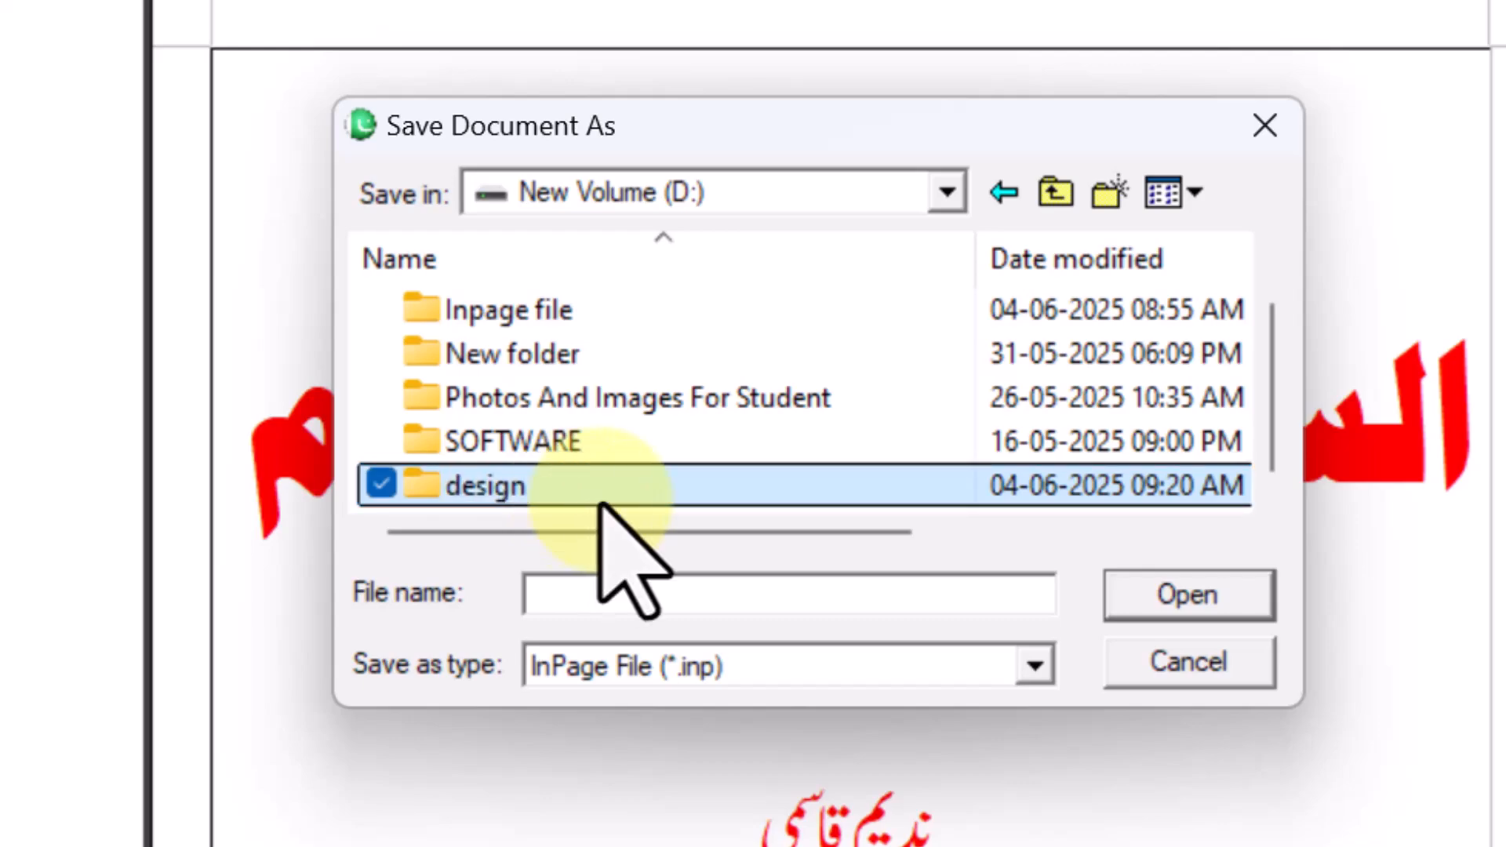
- Open the Inpage file folder and create a subfolder named nadeem inside it
double_click(510, 317)
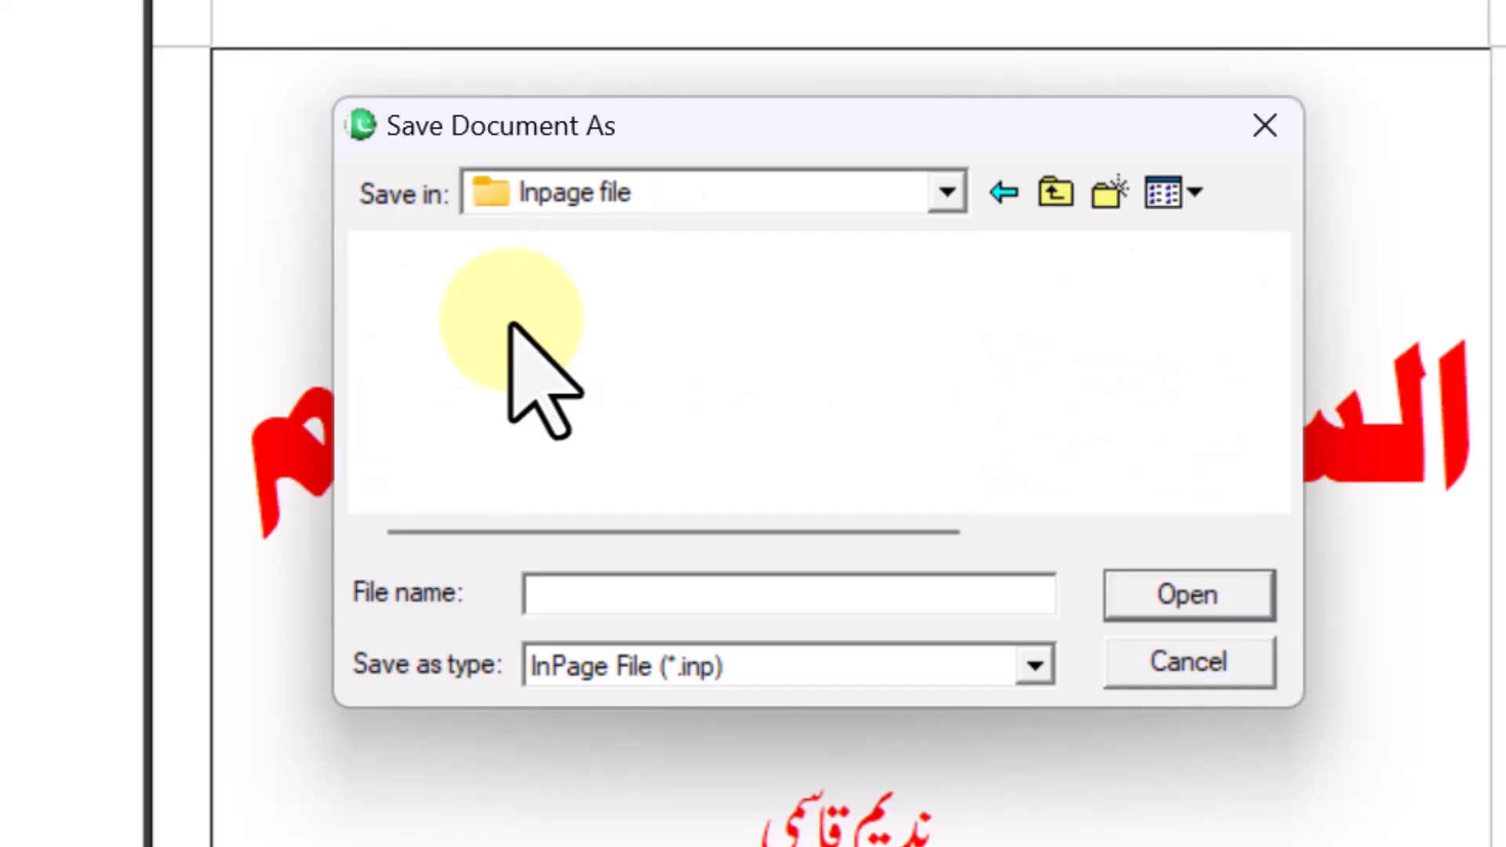
click(514, 318)
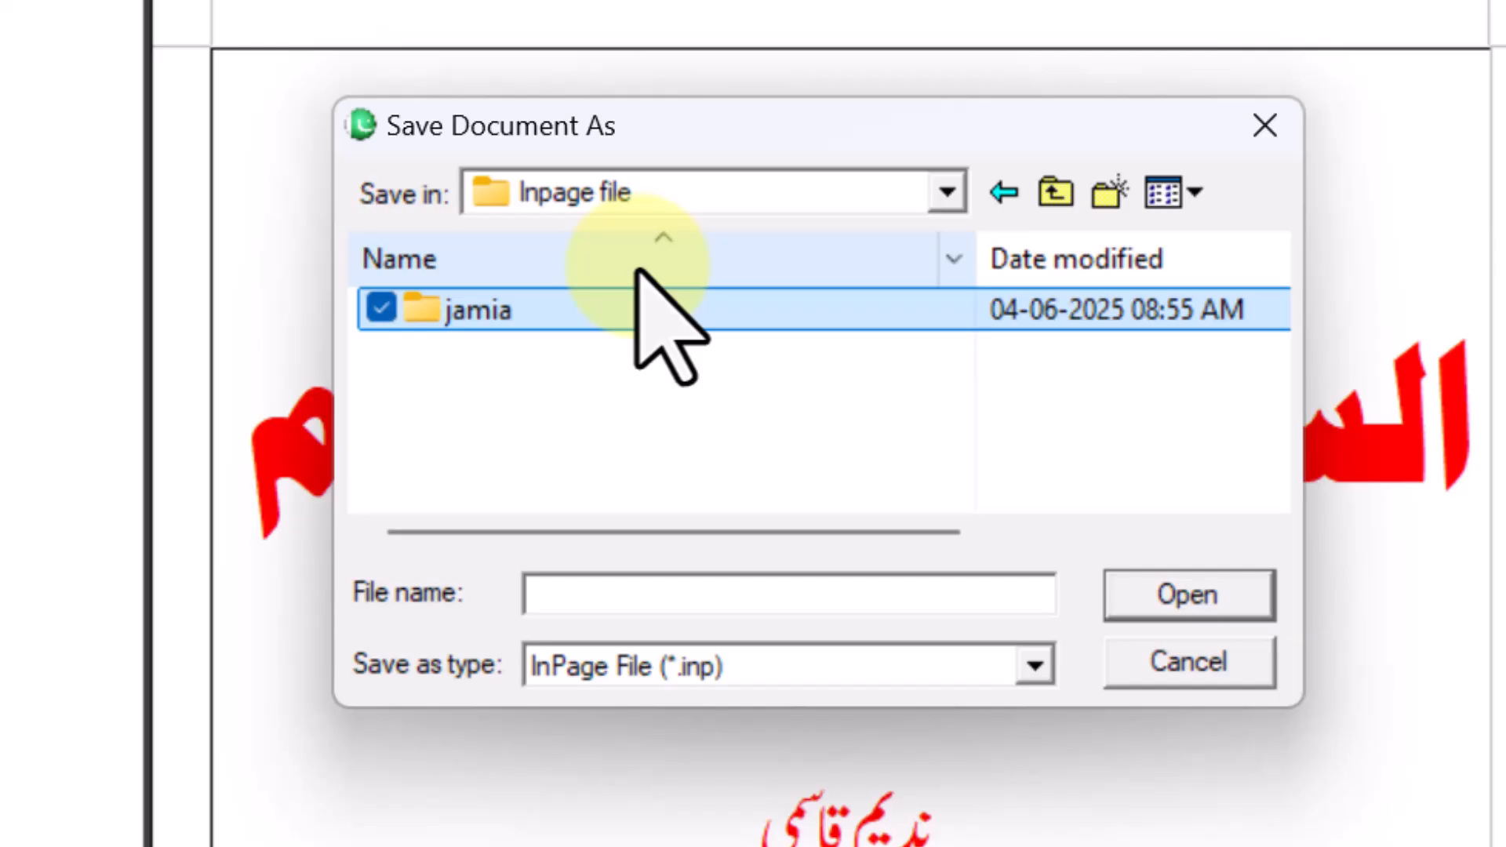
click(1114, 191)
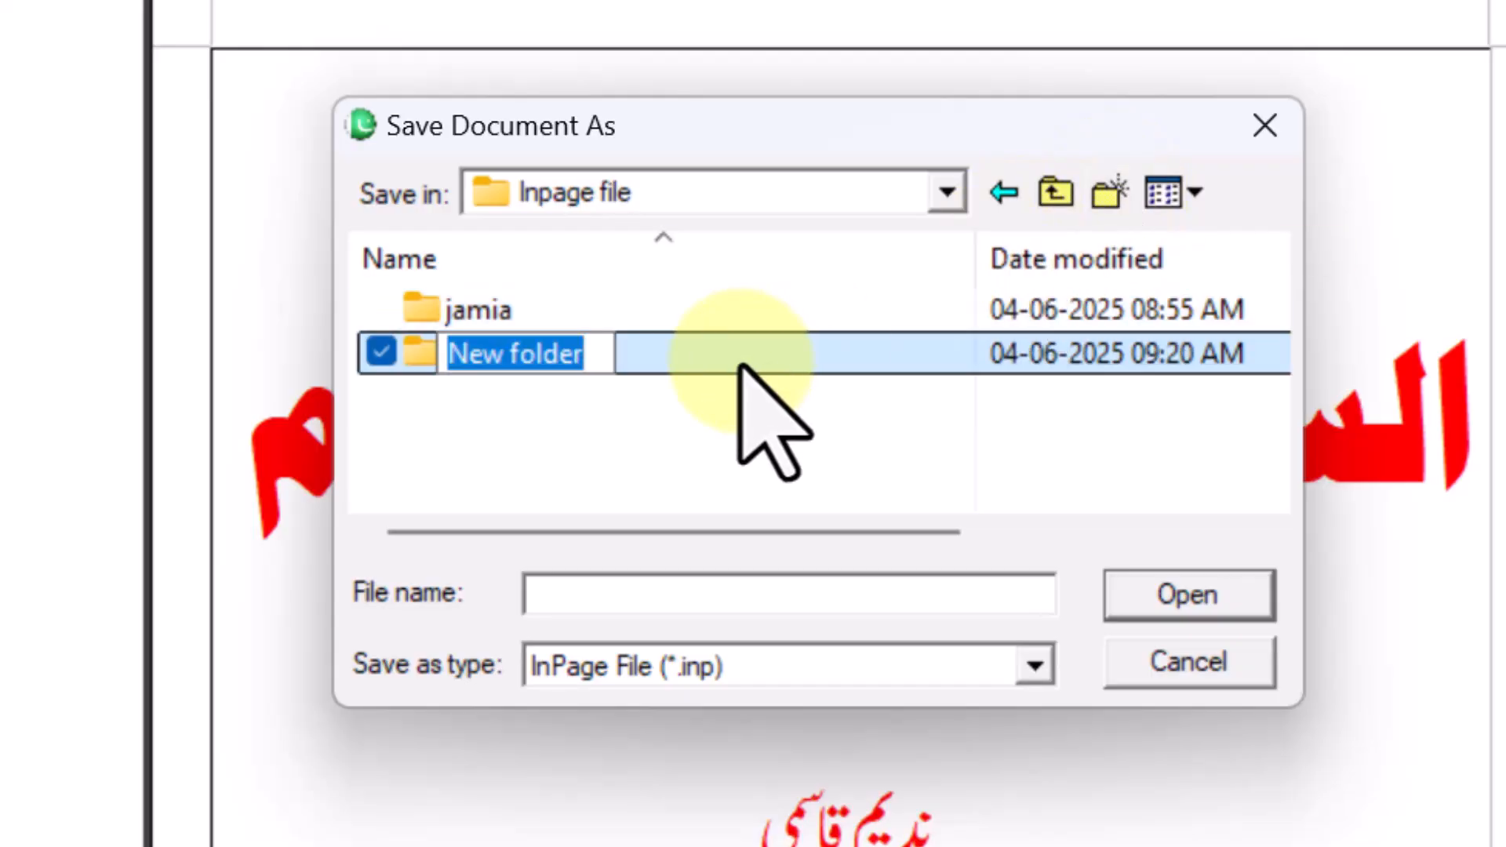
text(nadeem)
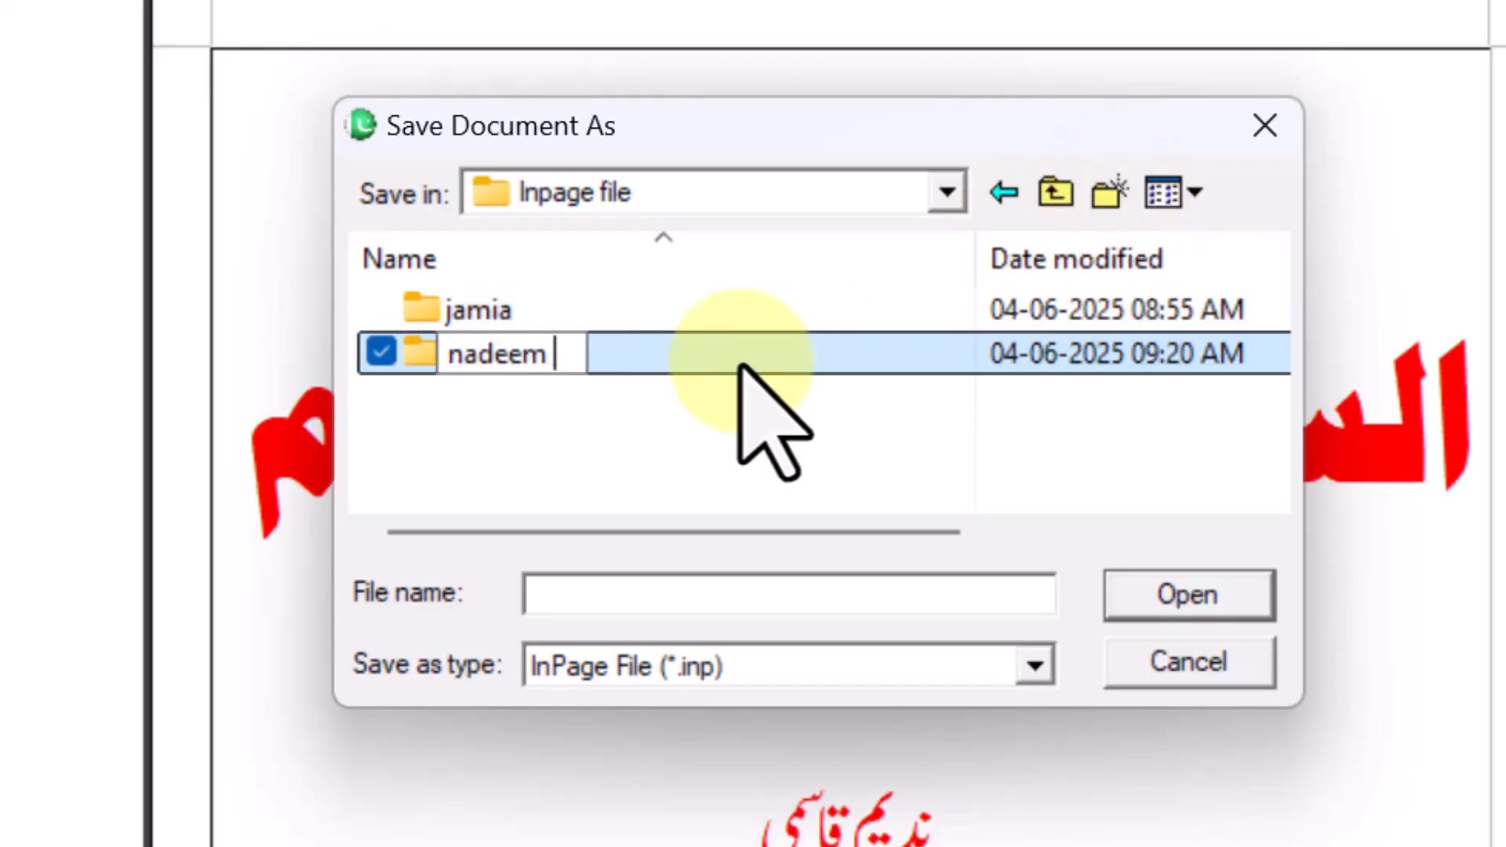
key(Return)
- Save the poster as ha.inp inside the nadeem folder
double_click(744, 365)
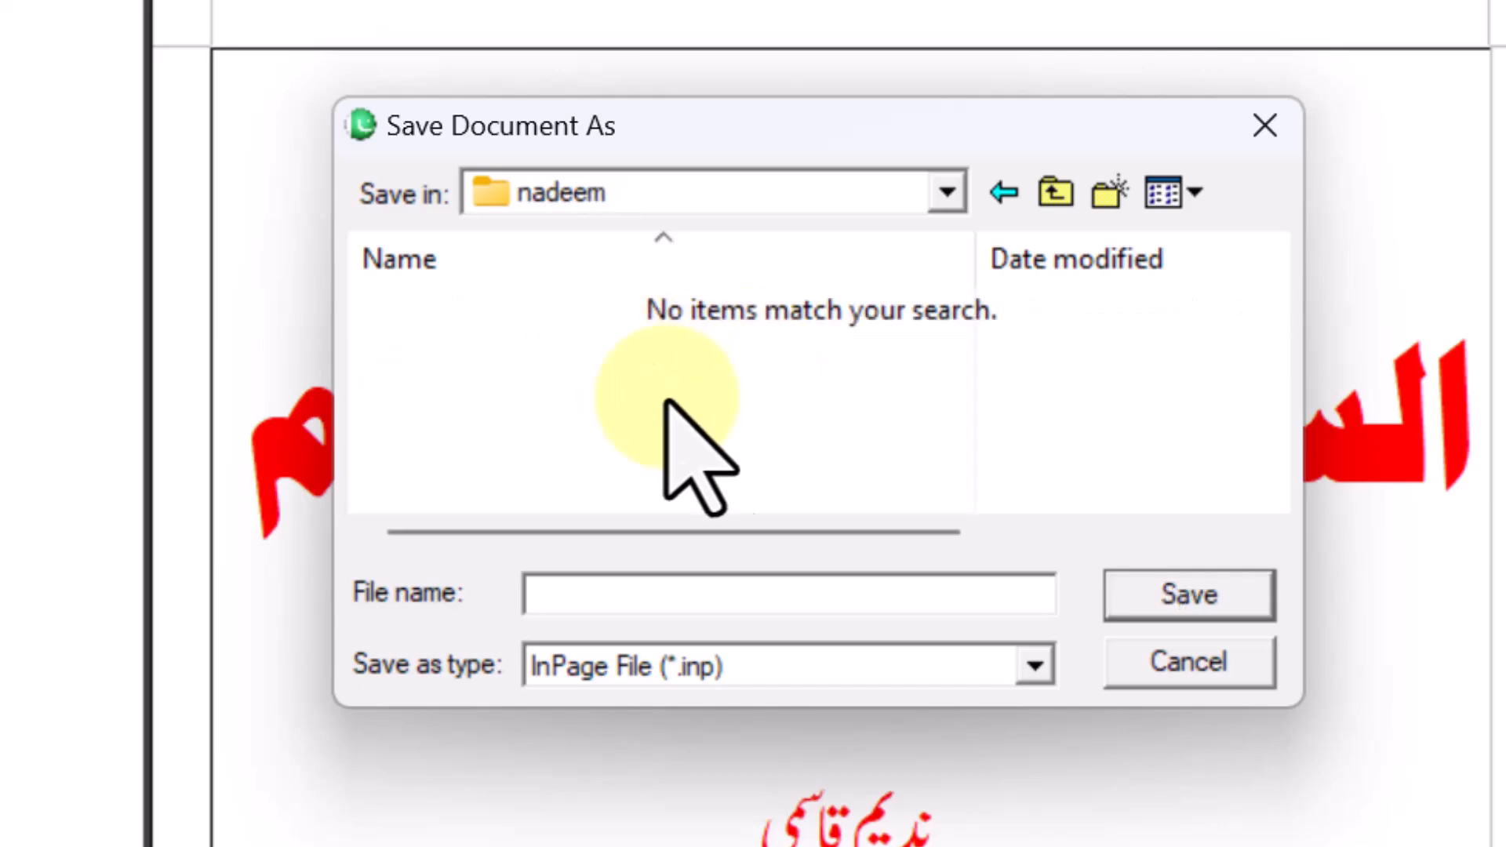
click(637, 598)
text(ha)
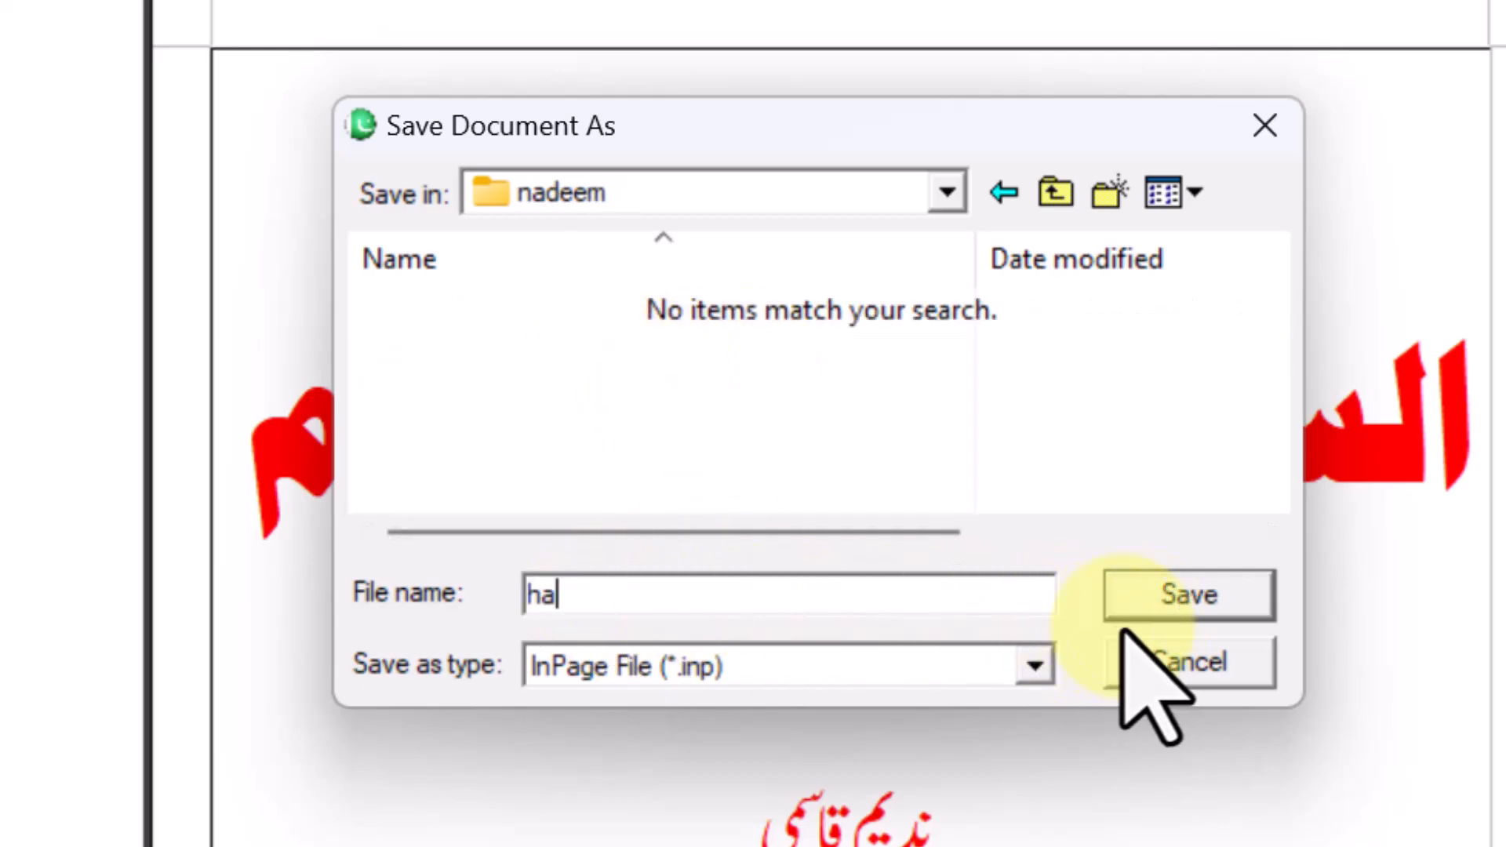
click(1177, 600)
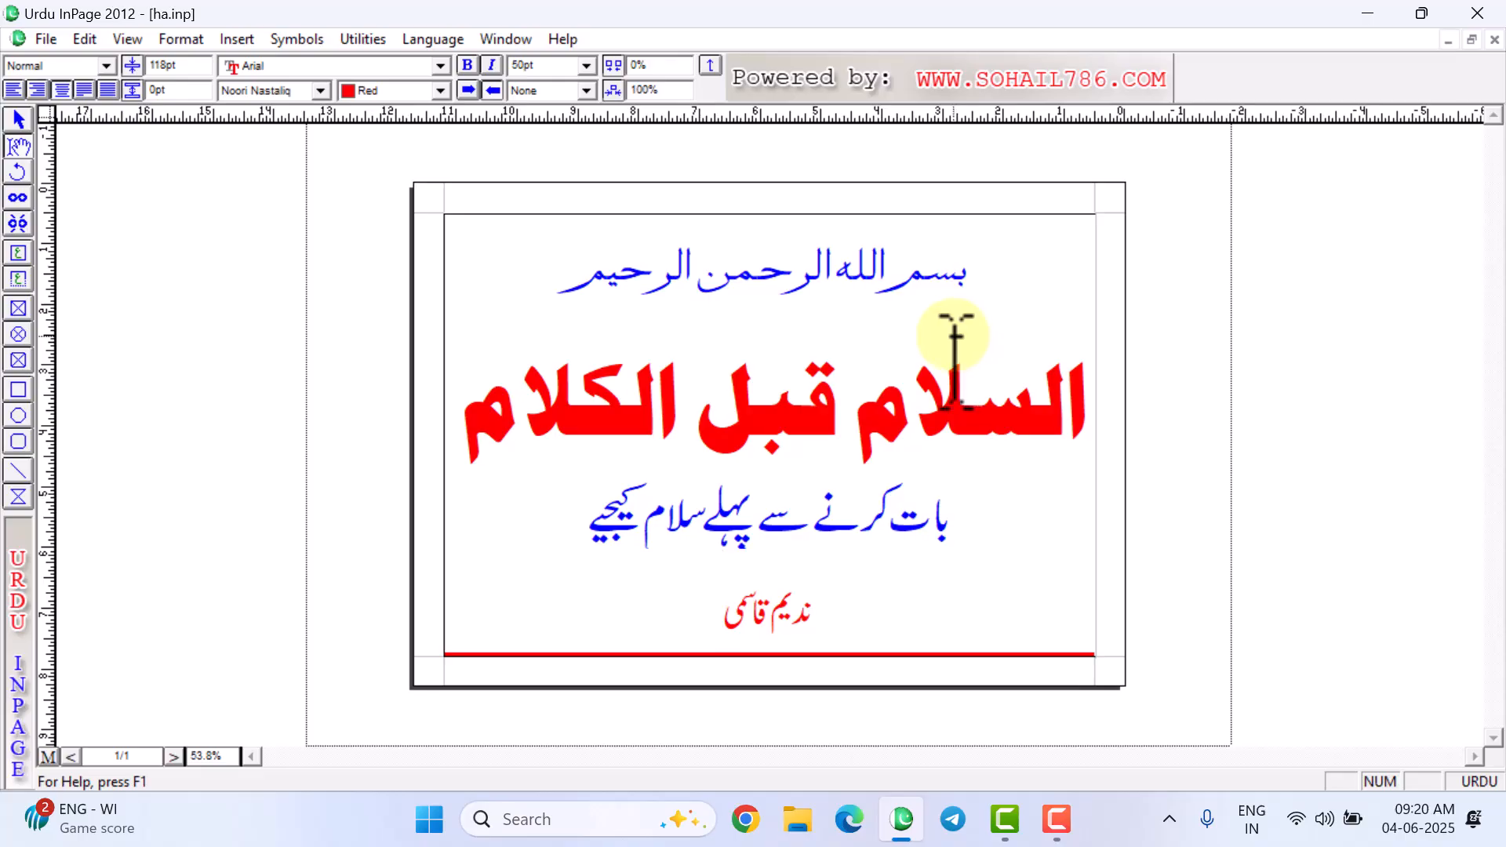
- Zoom in and back out on the red headline, then show the File menu with ha.inp among recent files
ctrl+click(910, 330)
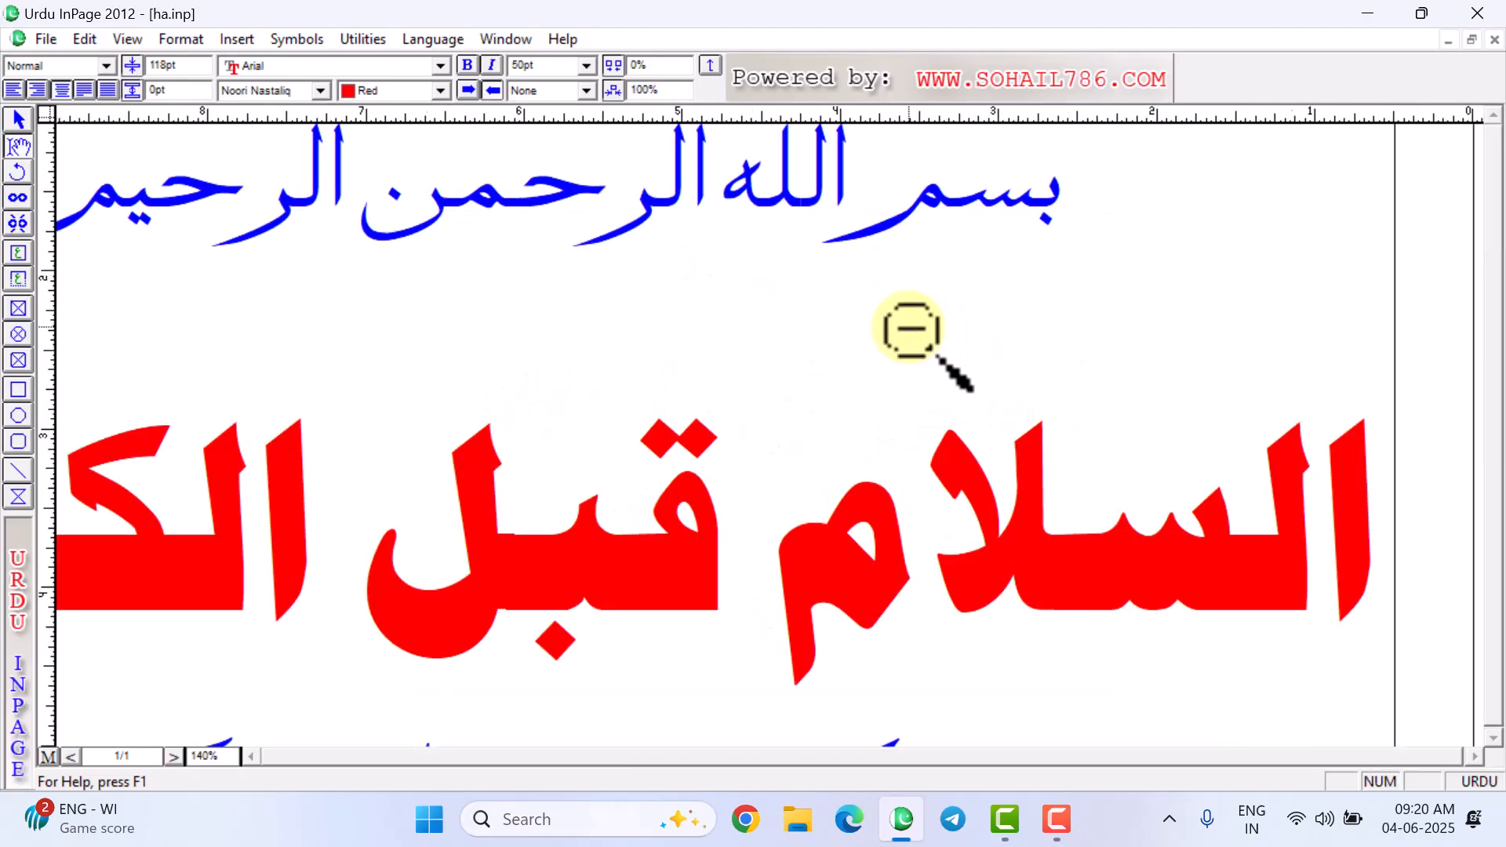
ctrl+alt+click(908, 328)
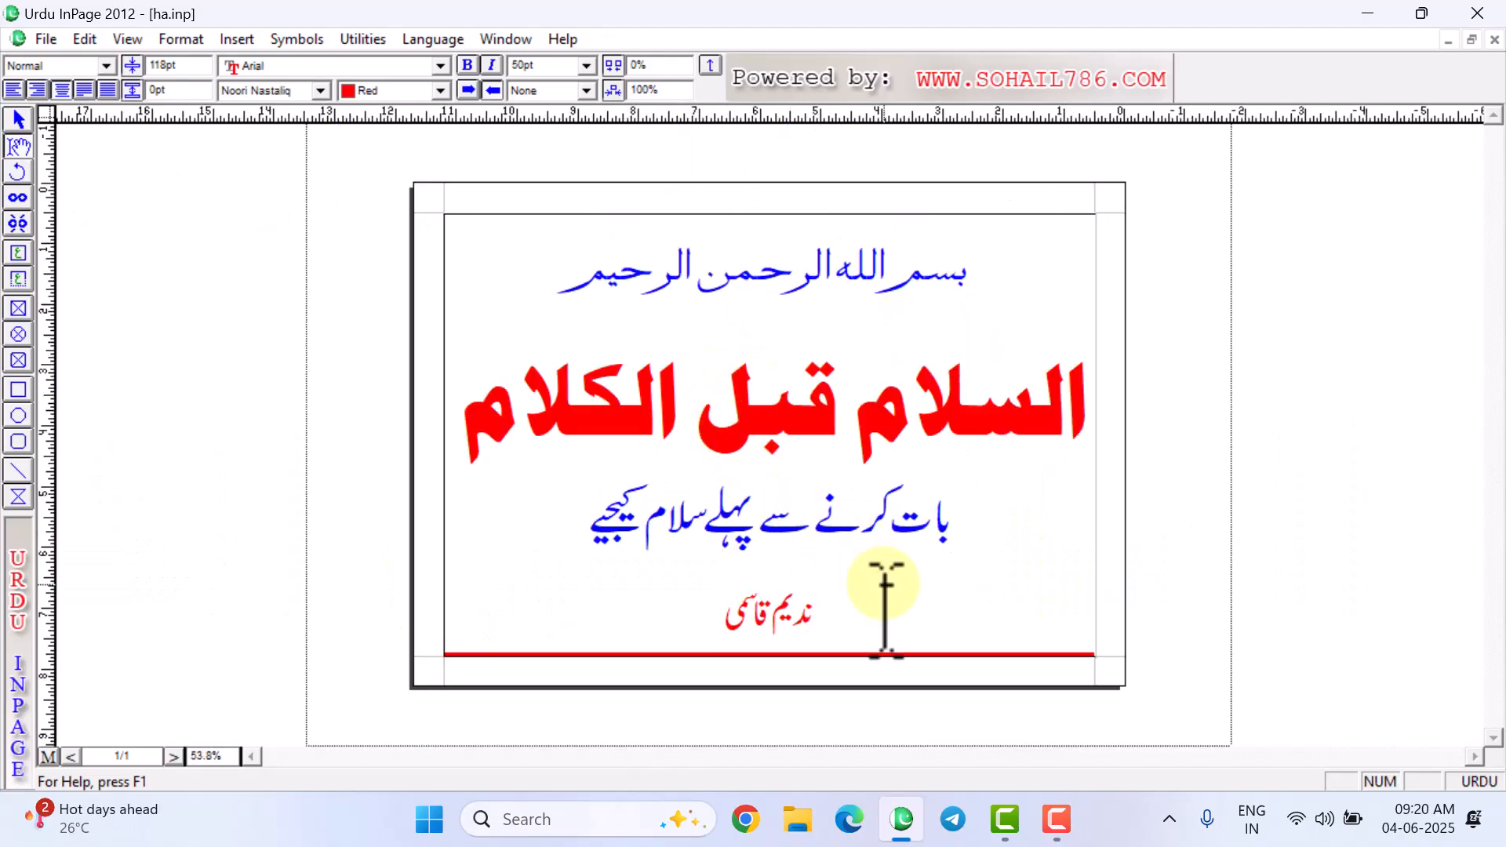
click(44, 39)
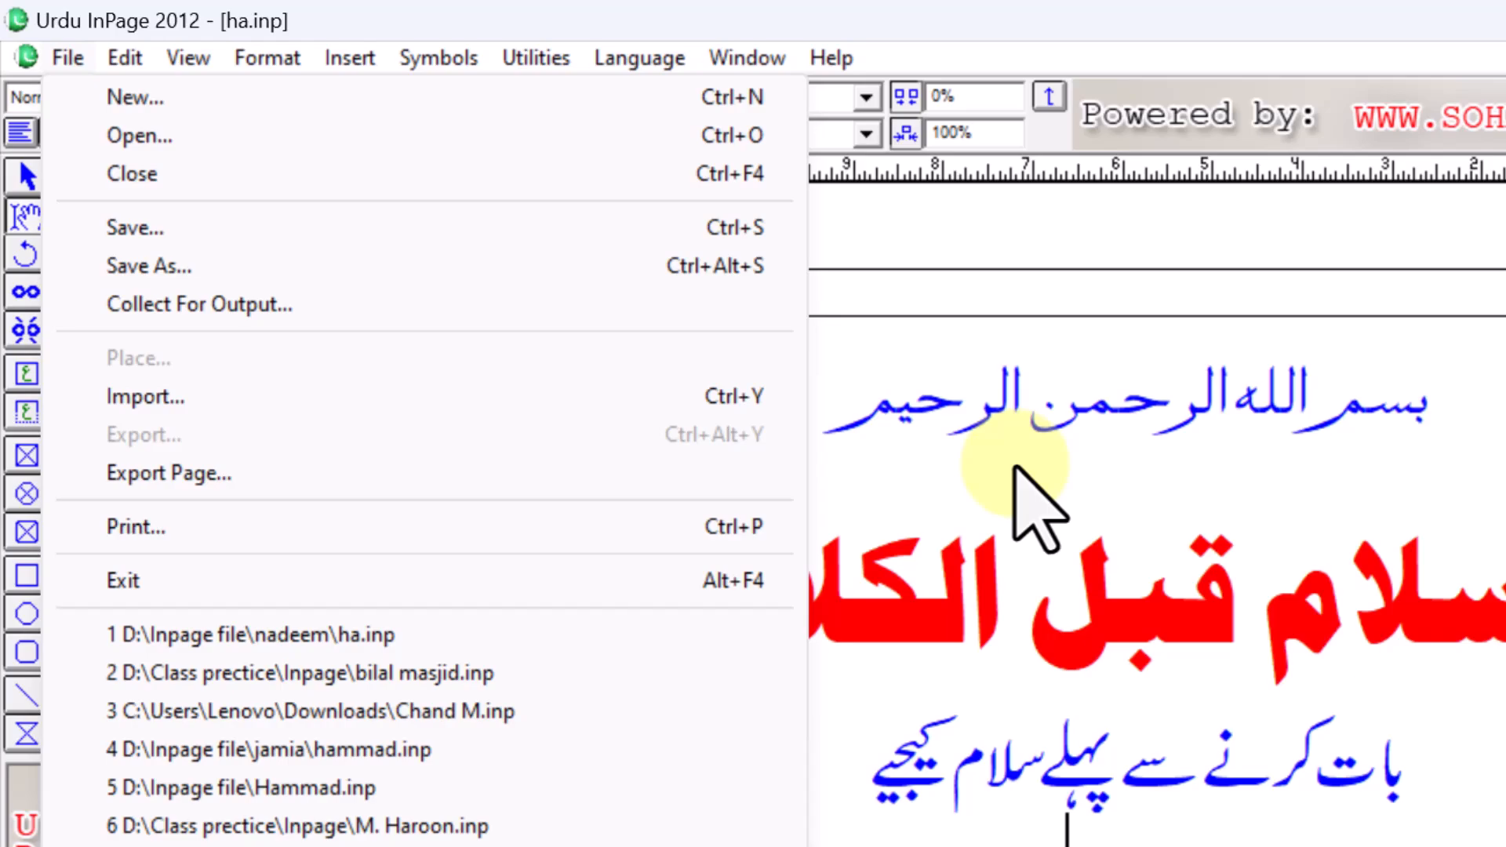
- Dismiss the File menu, zoom in and out, and place the caret at the red heading's end
click(1012, 469)
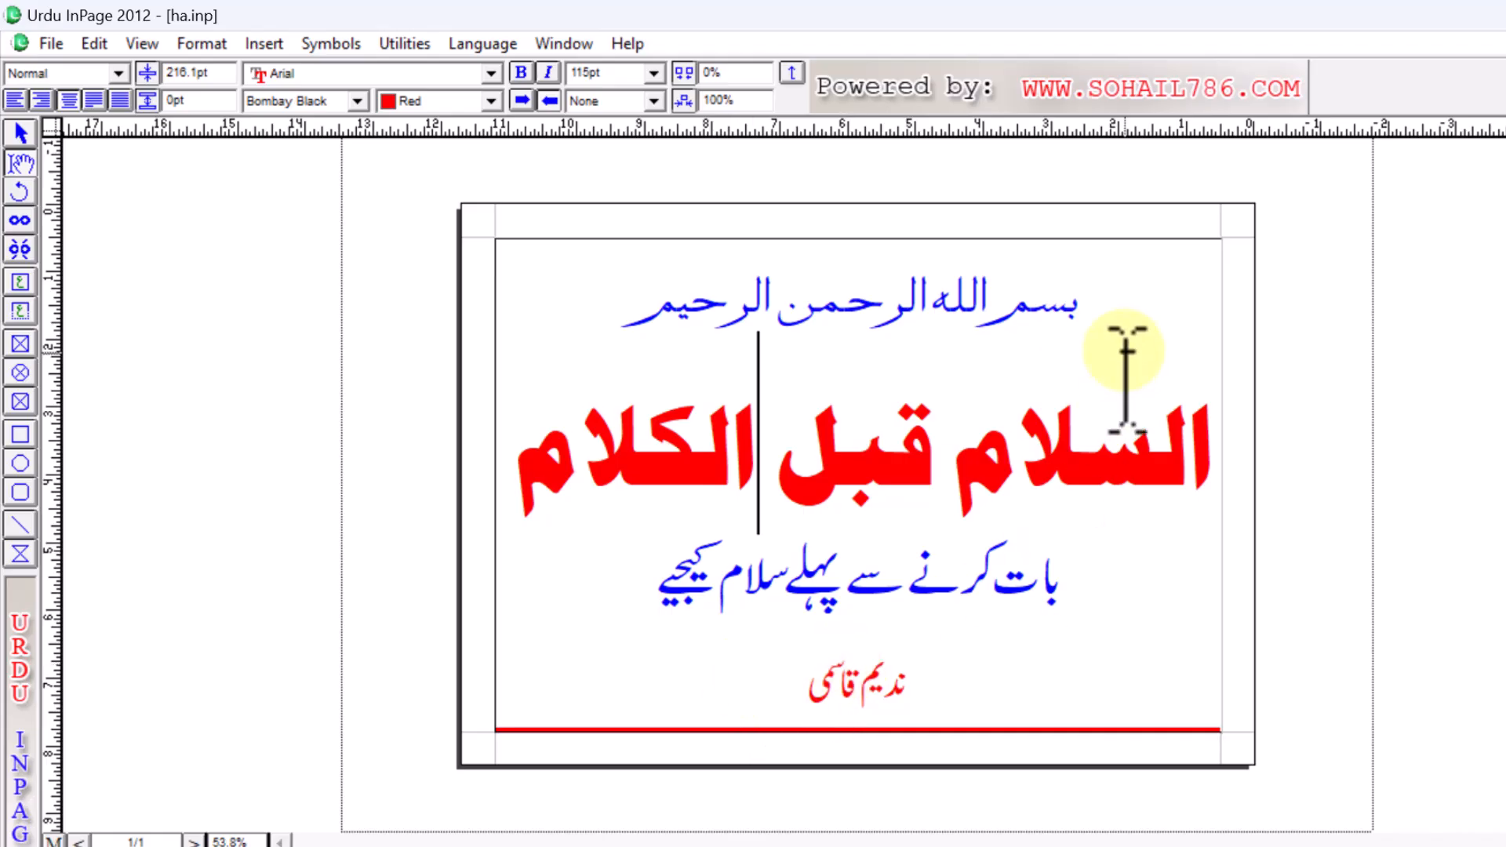
ctrl+click(1106, 302)
ctrl+alt+click(1106, 302)
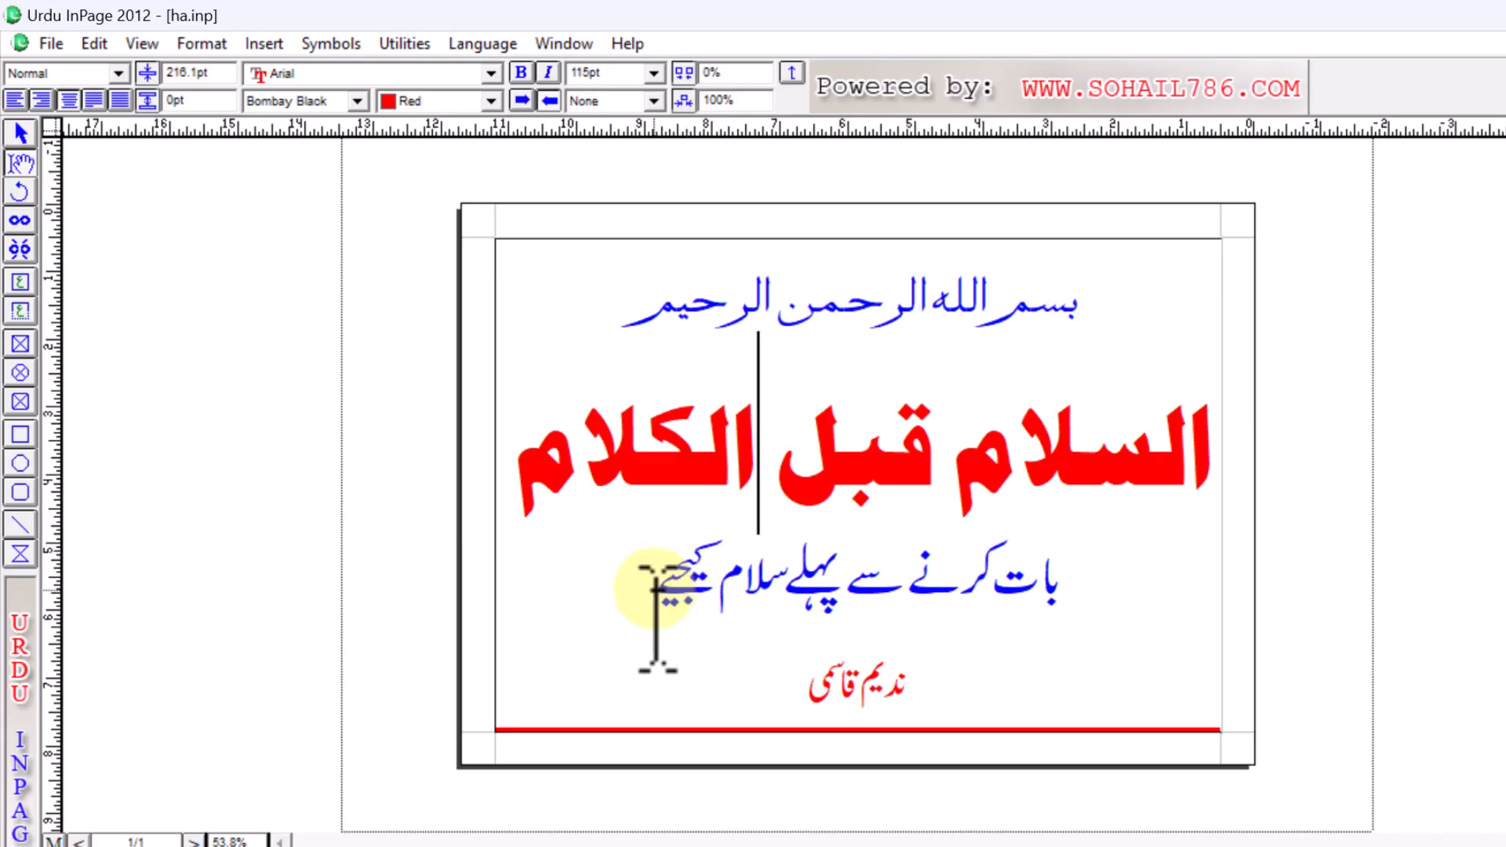
click(1221, 482)
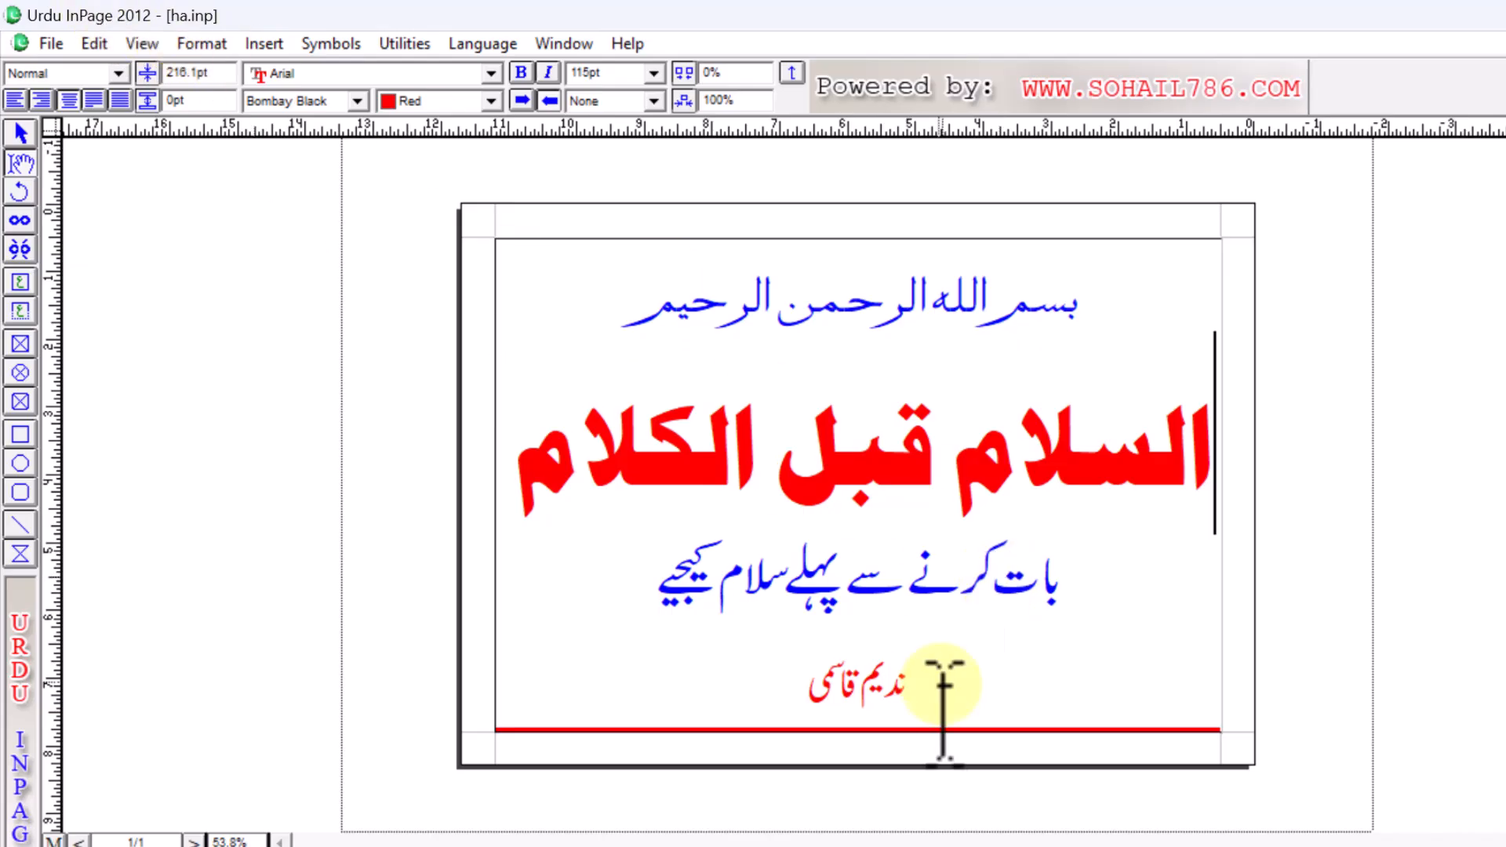
drag(824, 696, 914, 695)
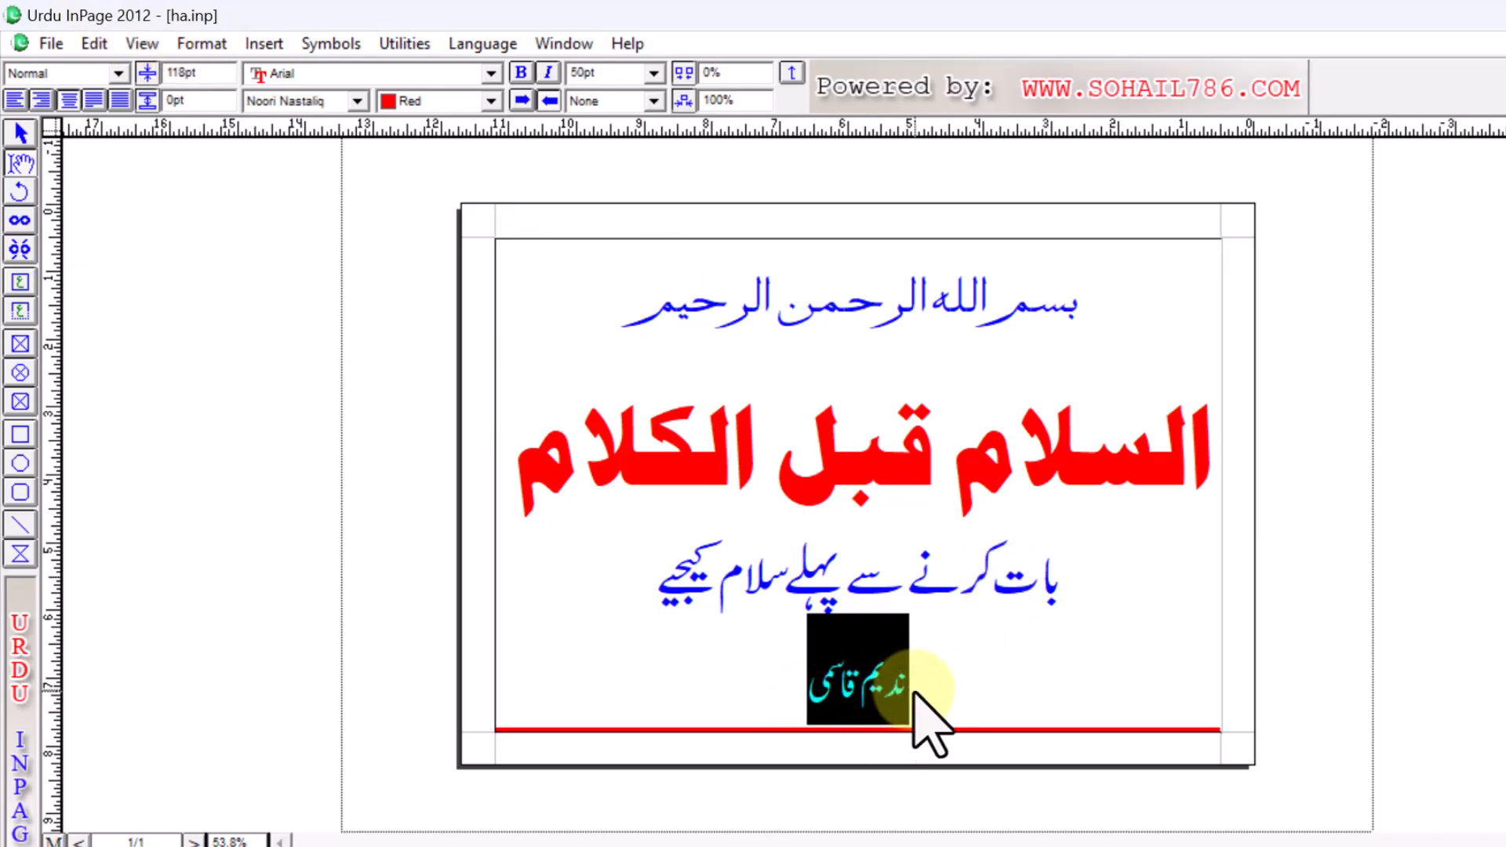
text(ش)
key(BackSpace)
text(س)
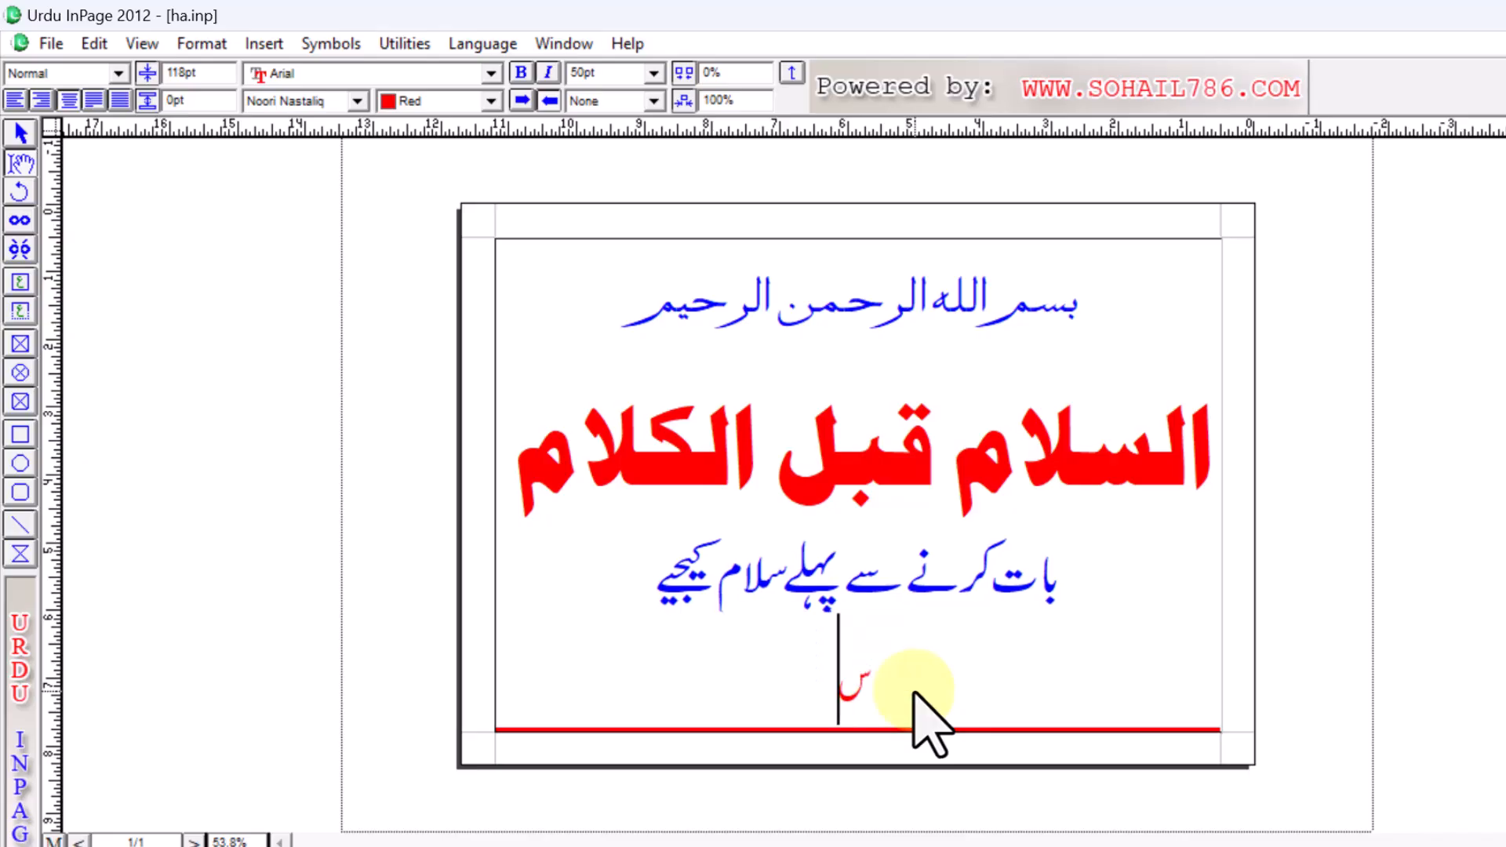
text(اجد)
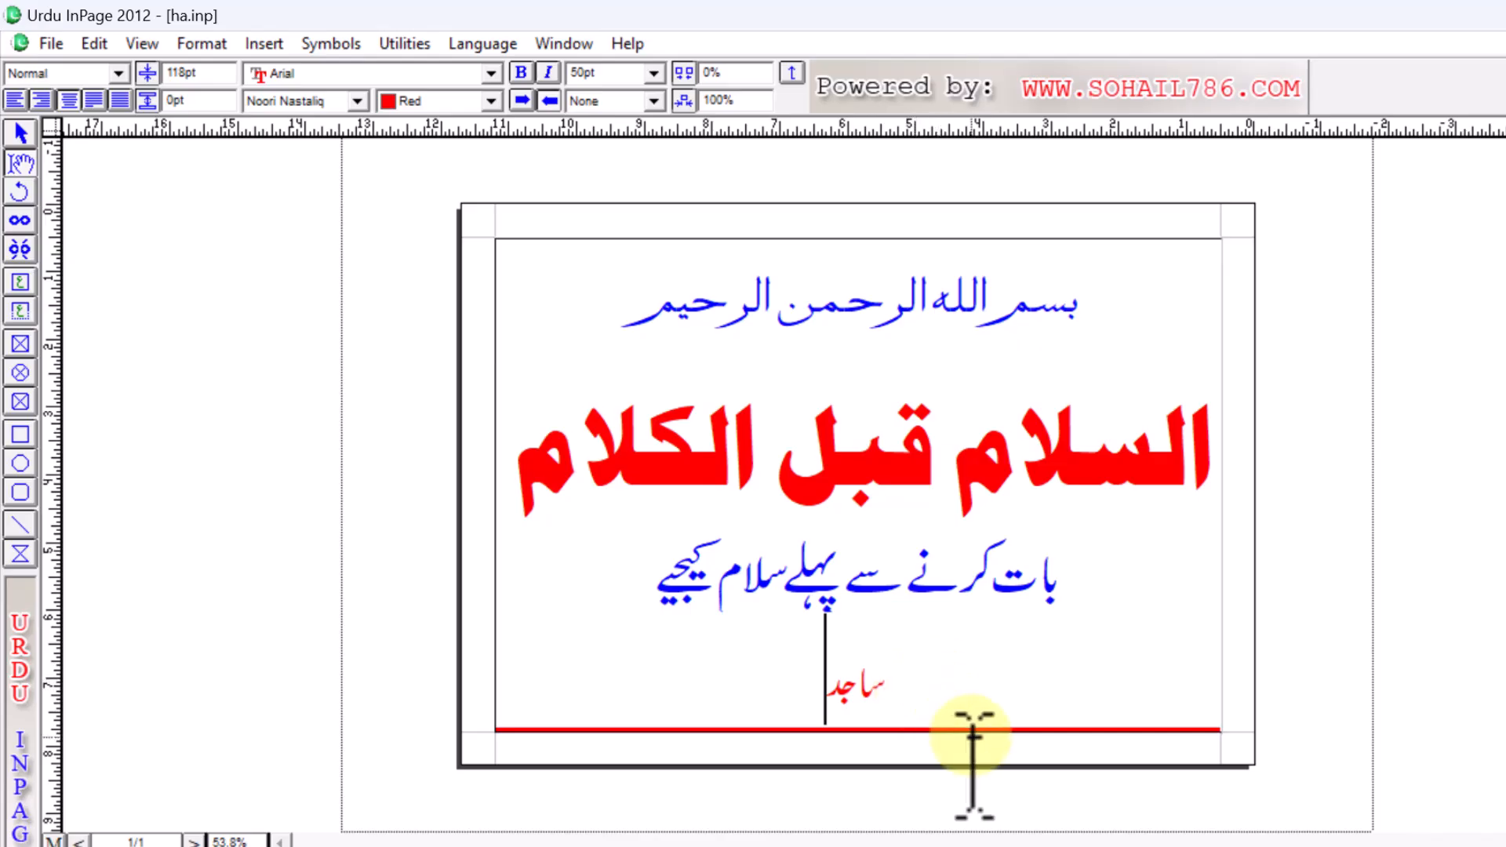
click(50, 44)
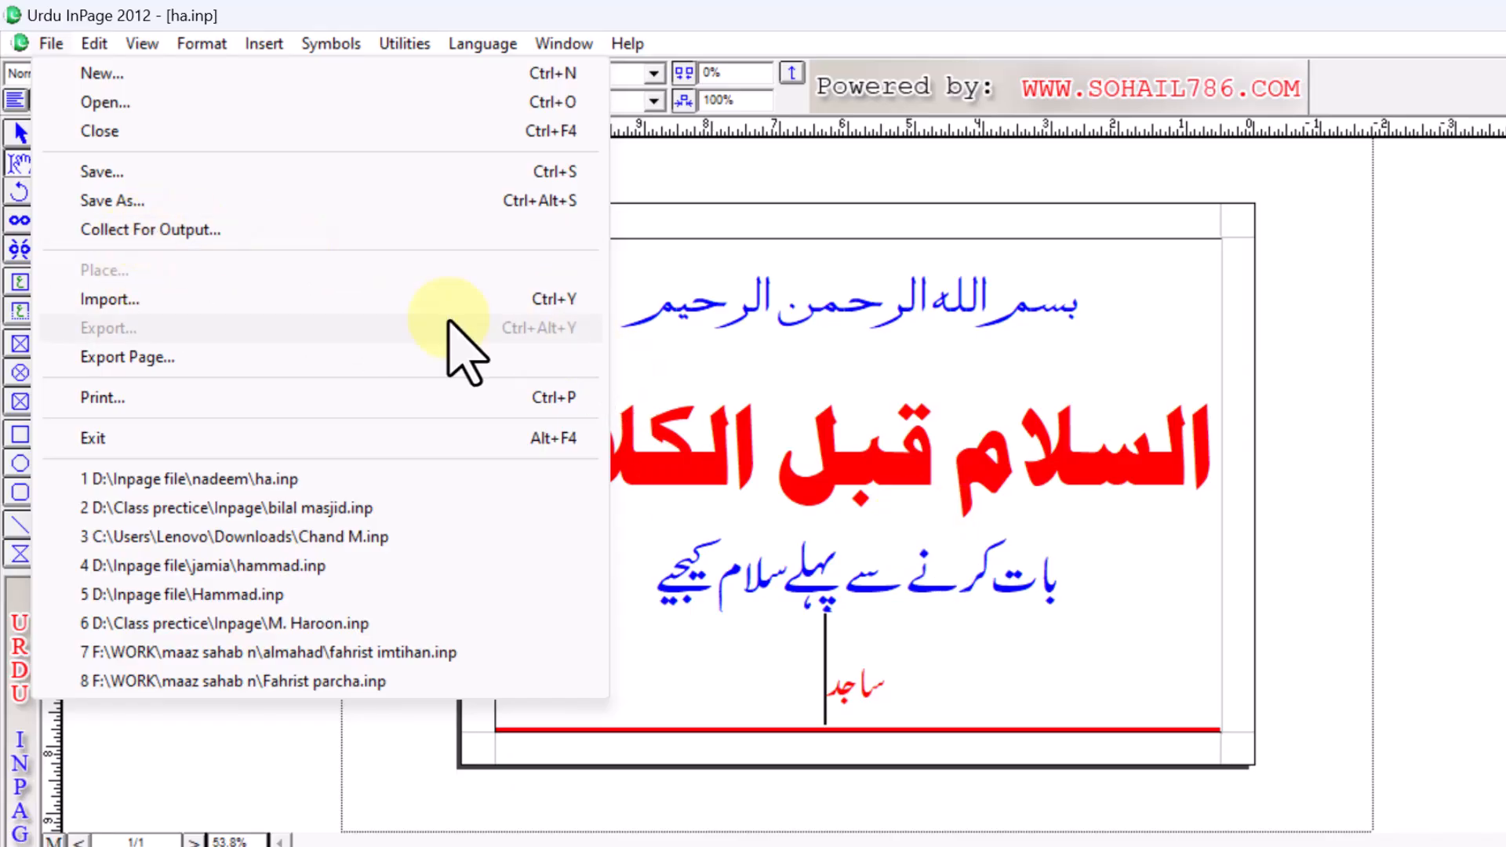
- Save a copy of the poster as sajid.inp in the nadeem folder
click(106, 201)
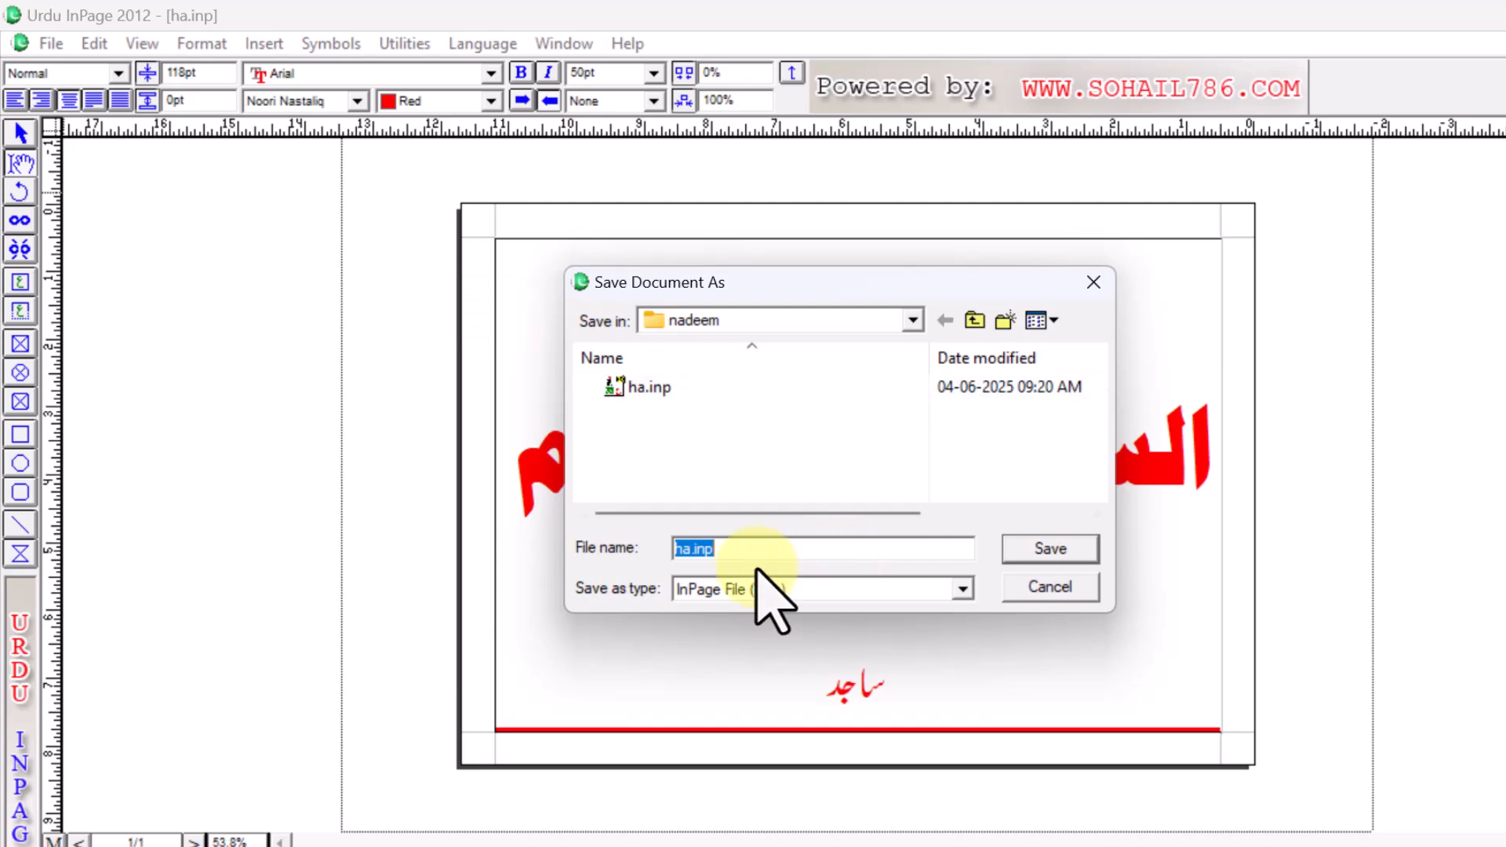
text(sajid)
click(1040, 551)
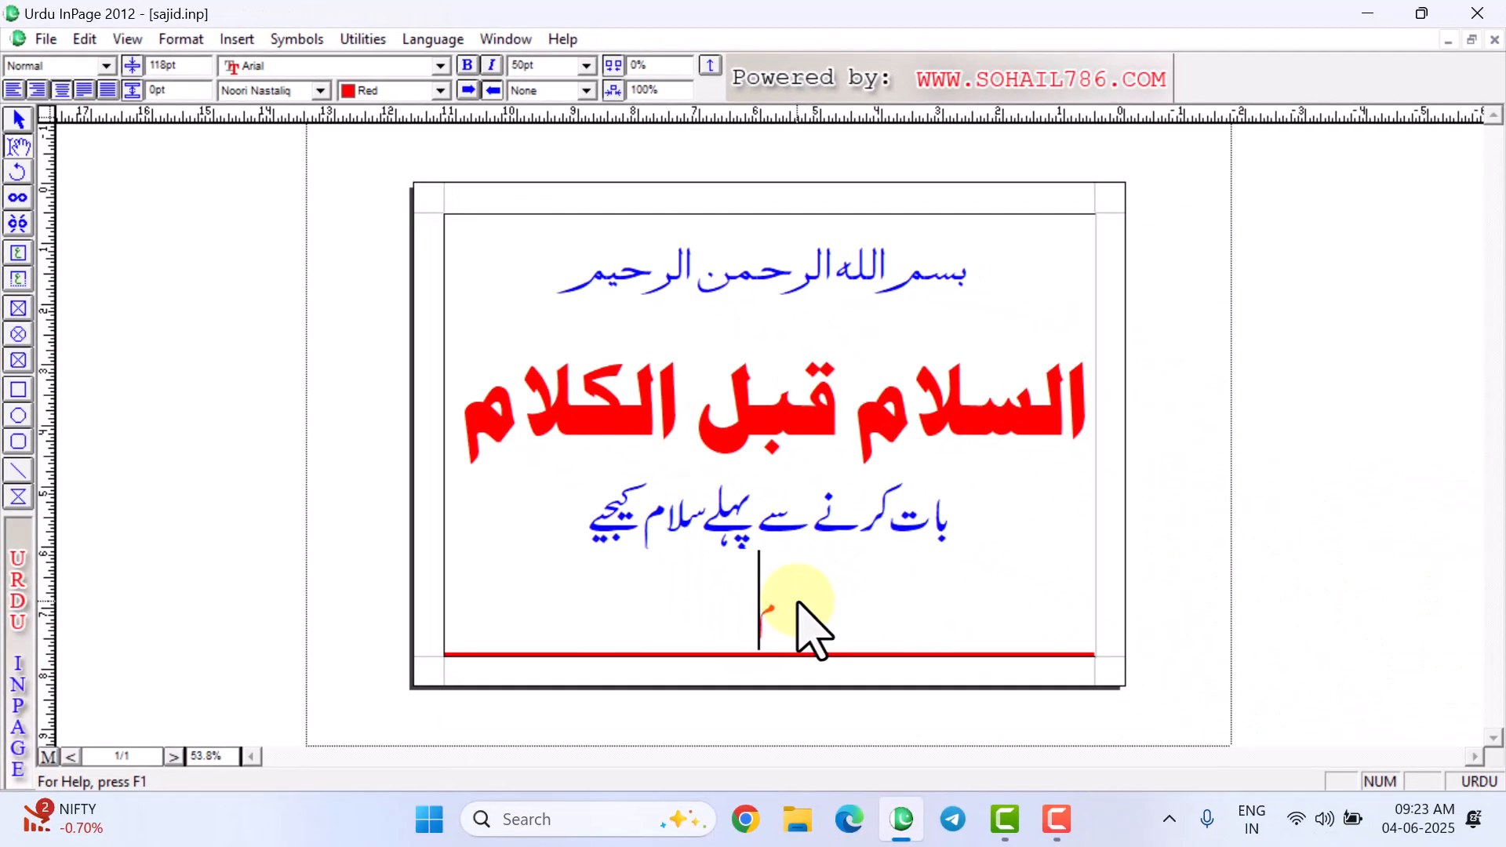
- Complete the bottom name as ماجد and save a copy named majid through Collect For Output
text(اجد)
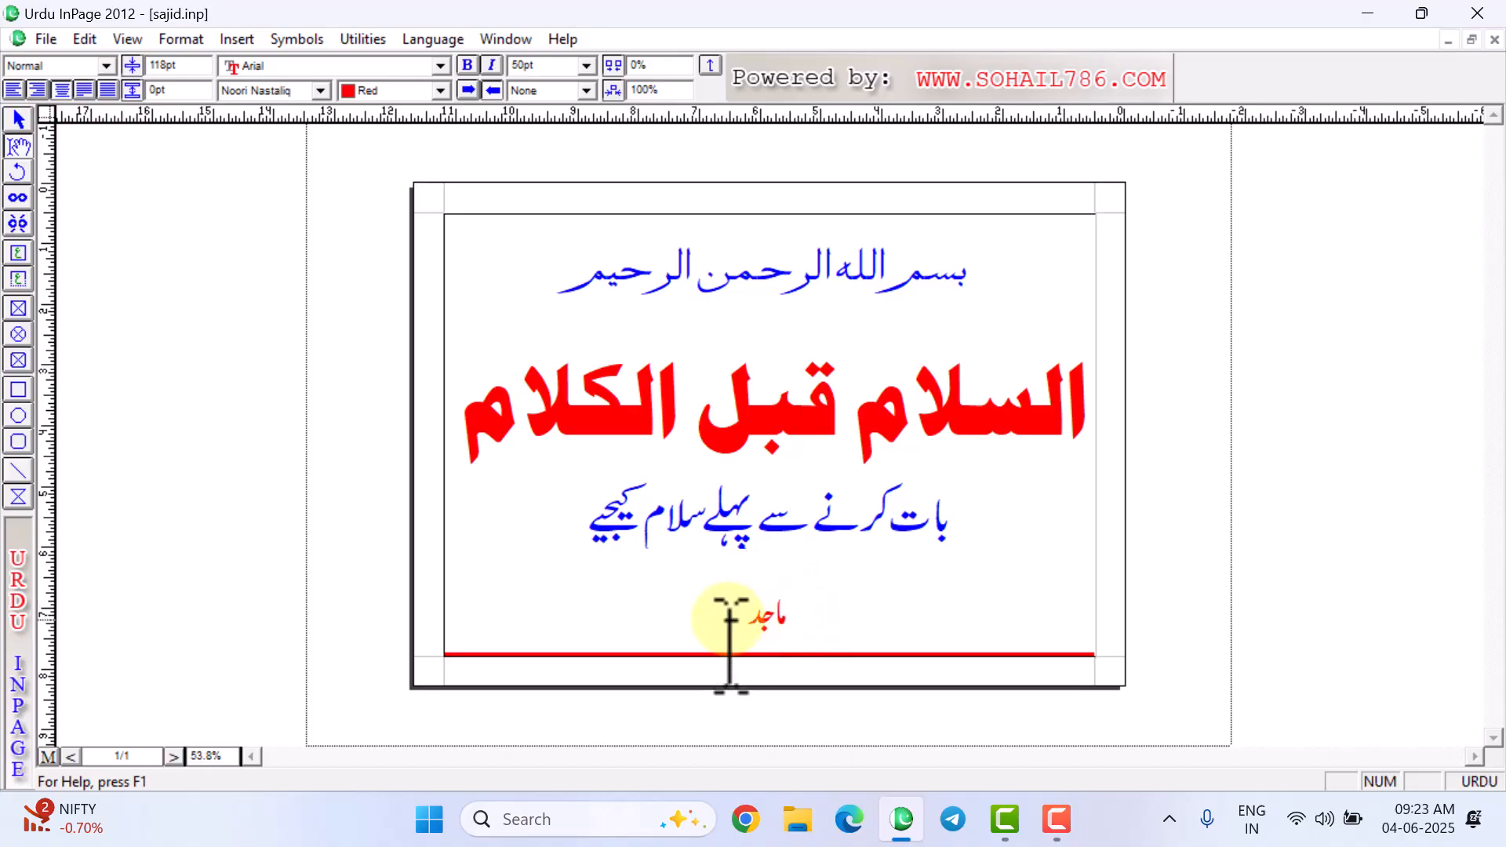
click(45, 41)
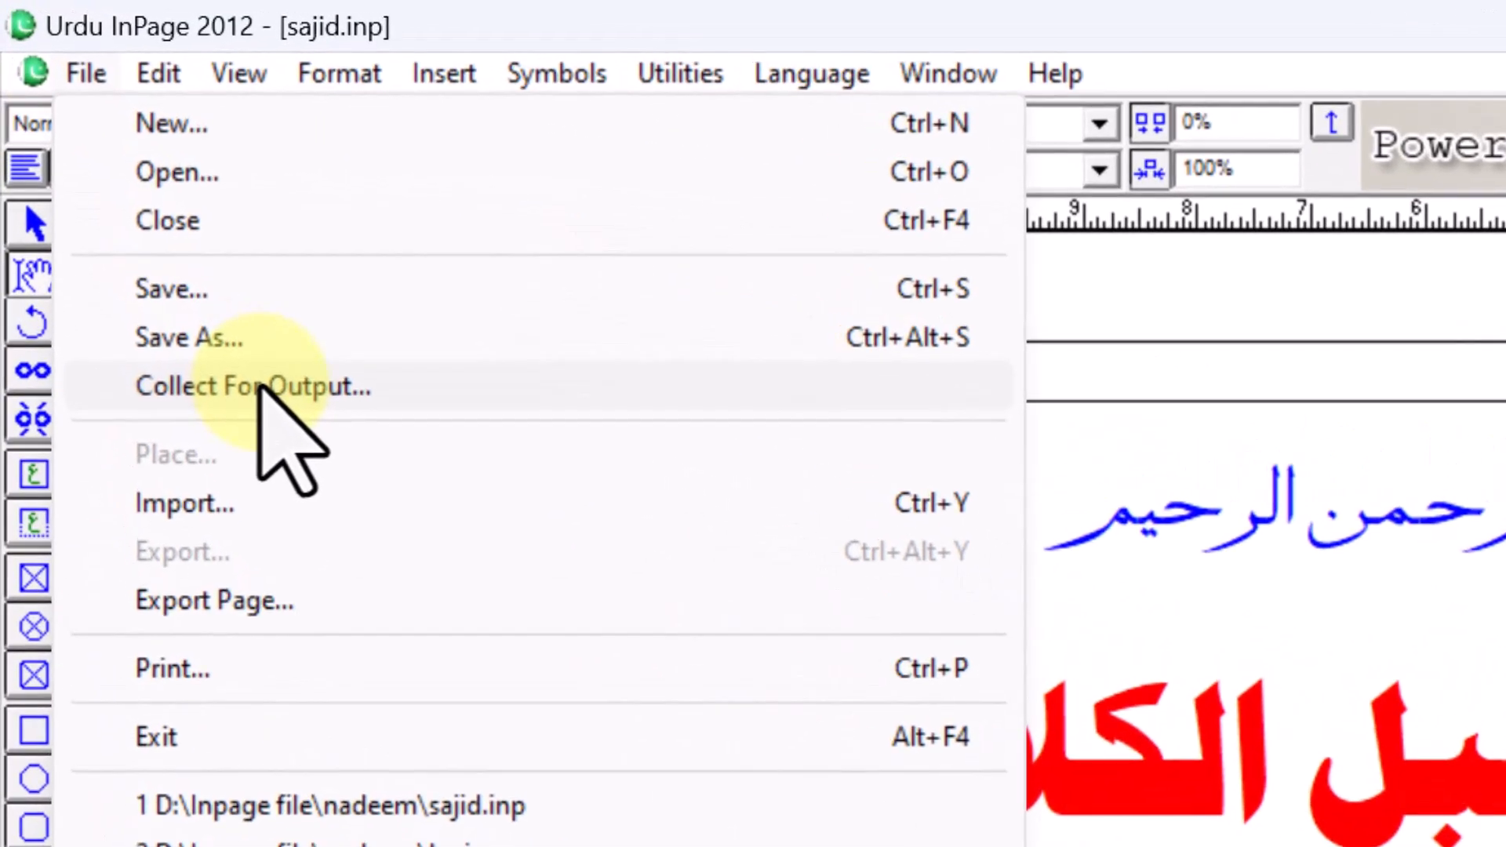
click(143, 213)
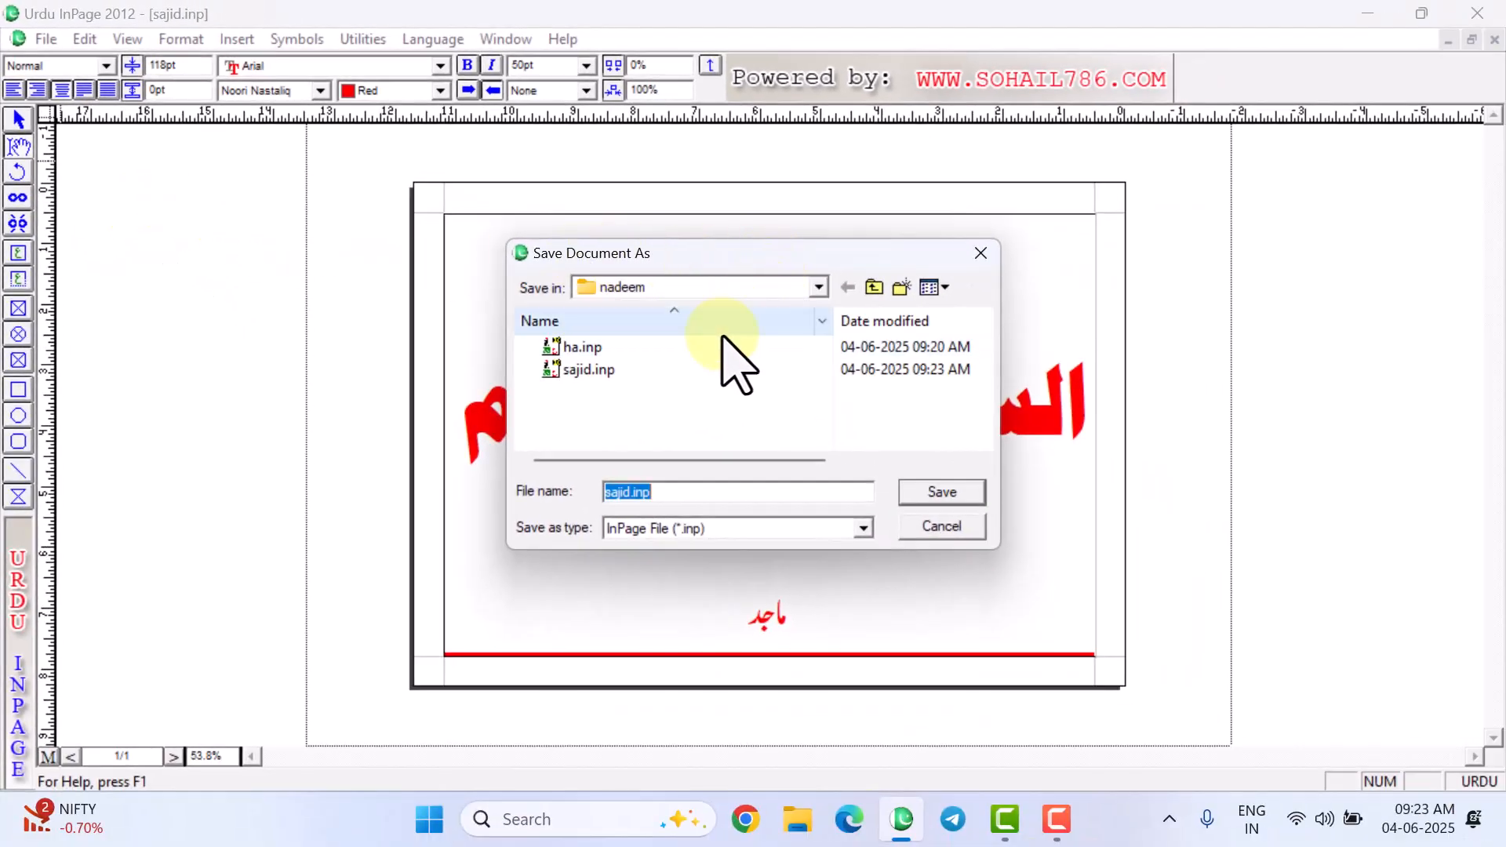
text(majdi)
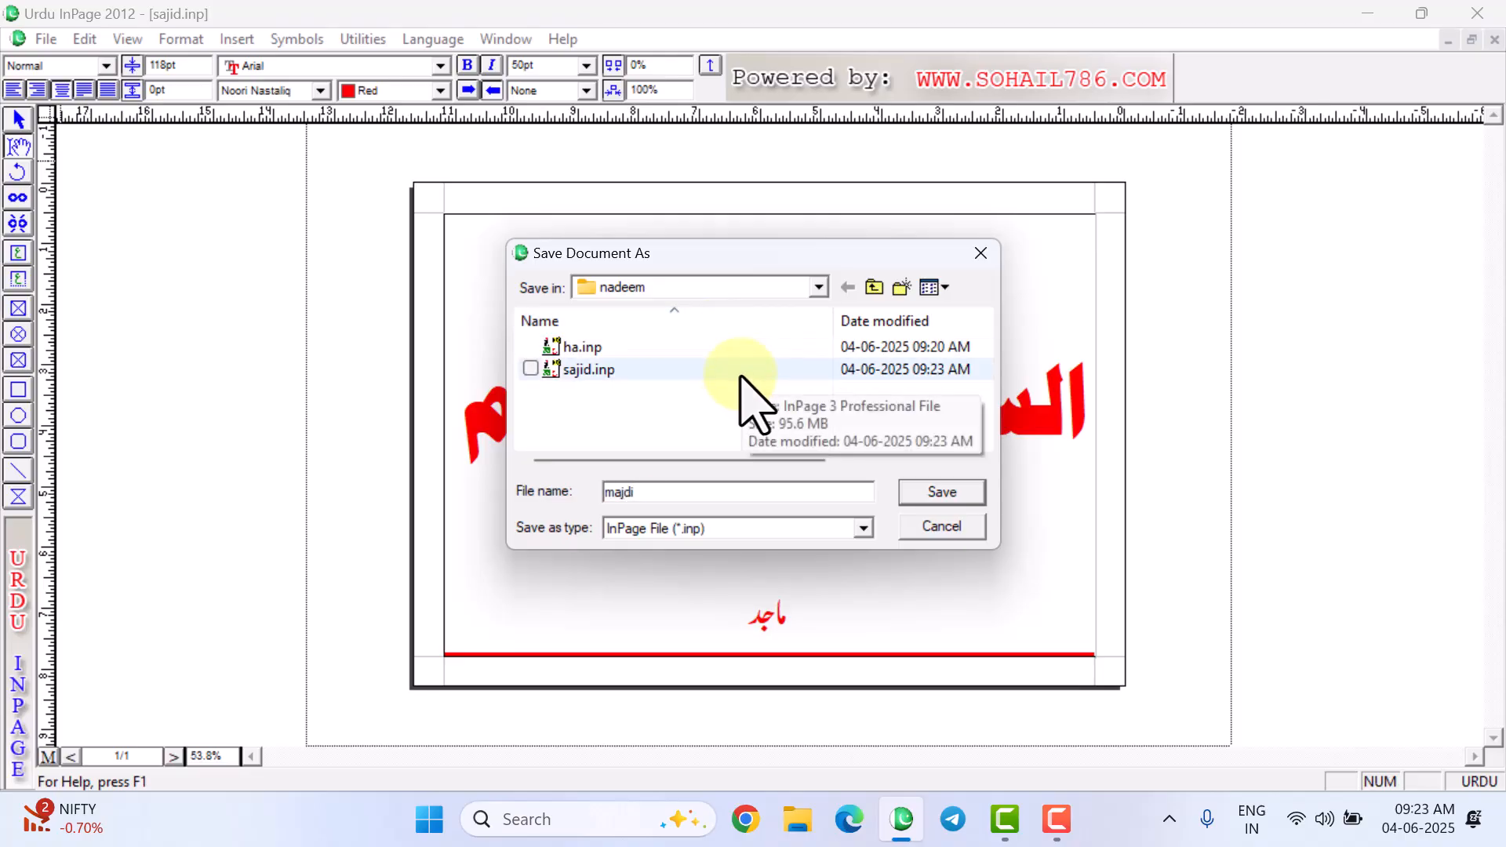
key(BackSpace)
key(BackSpace)
key(BackSpace)
text(jid)
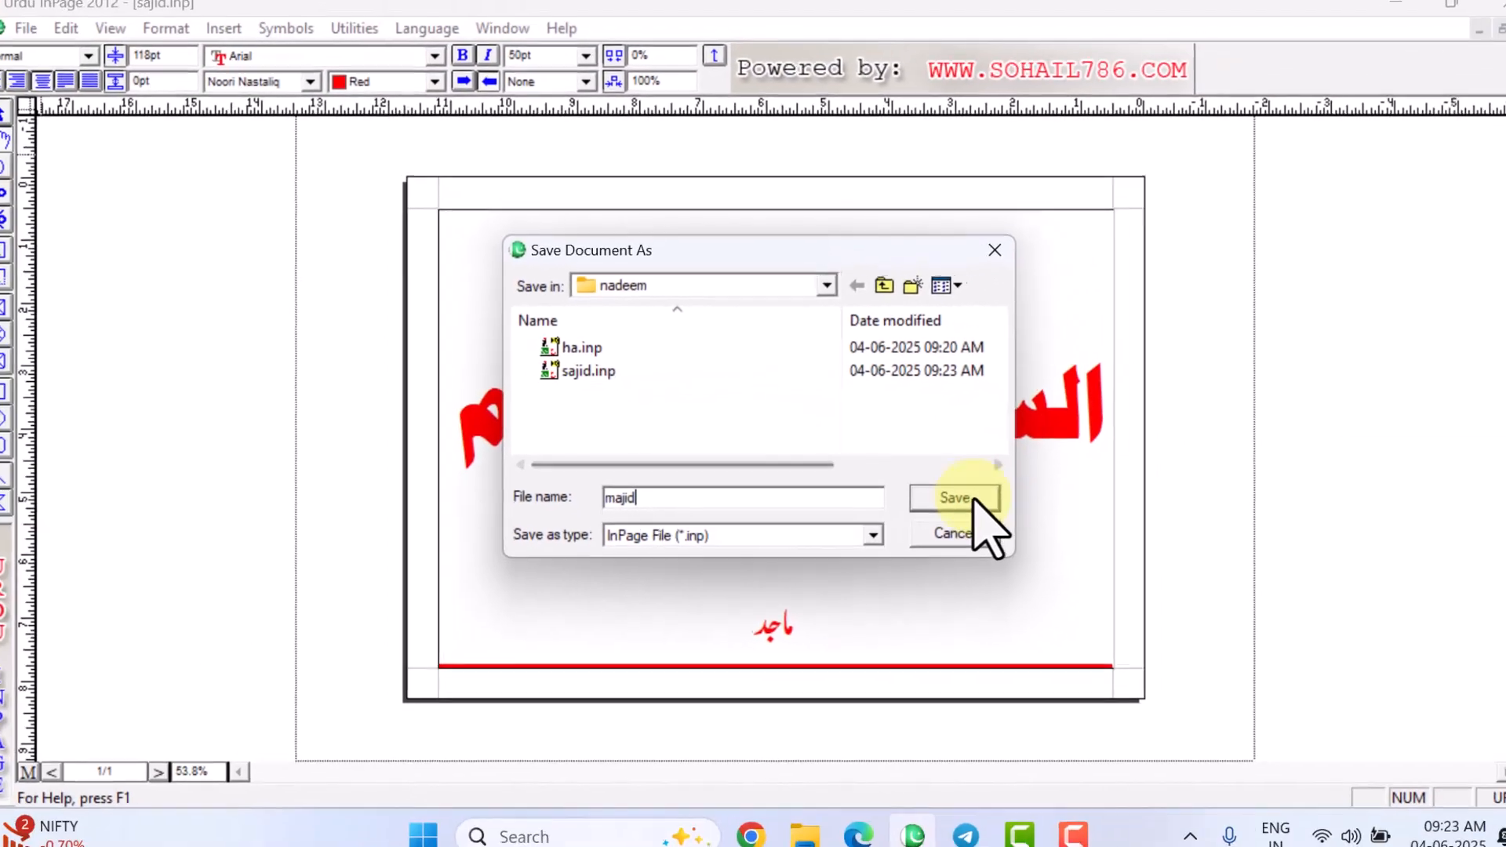
click(1100, 563)
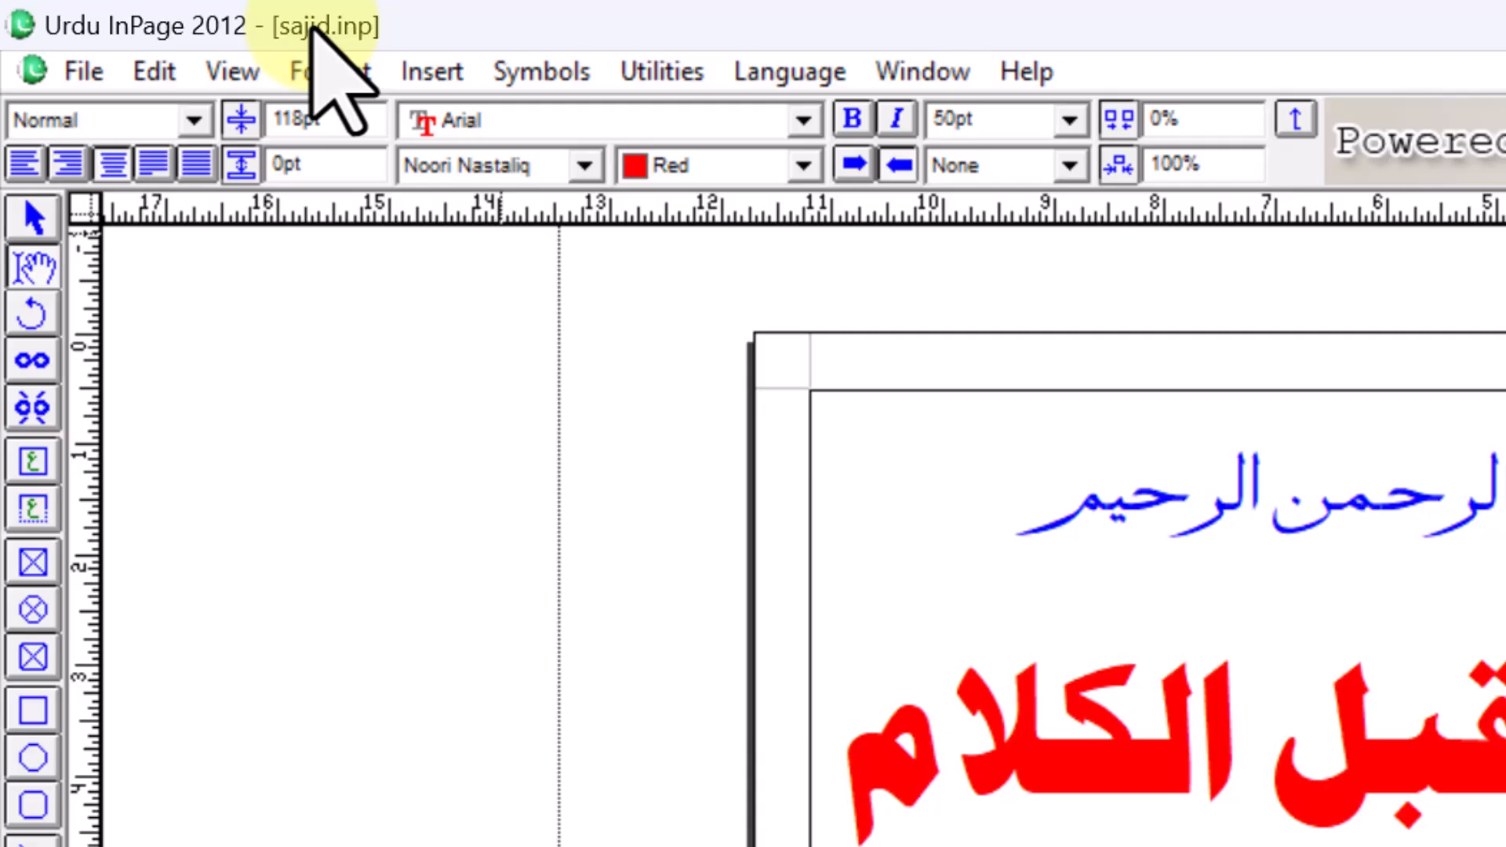
click(87, 69)
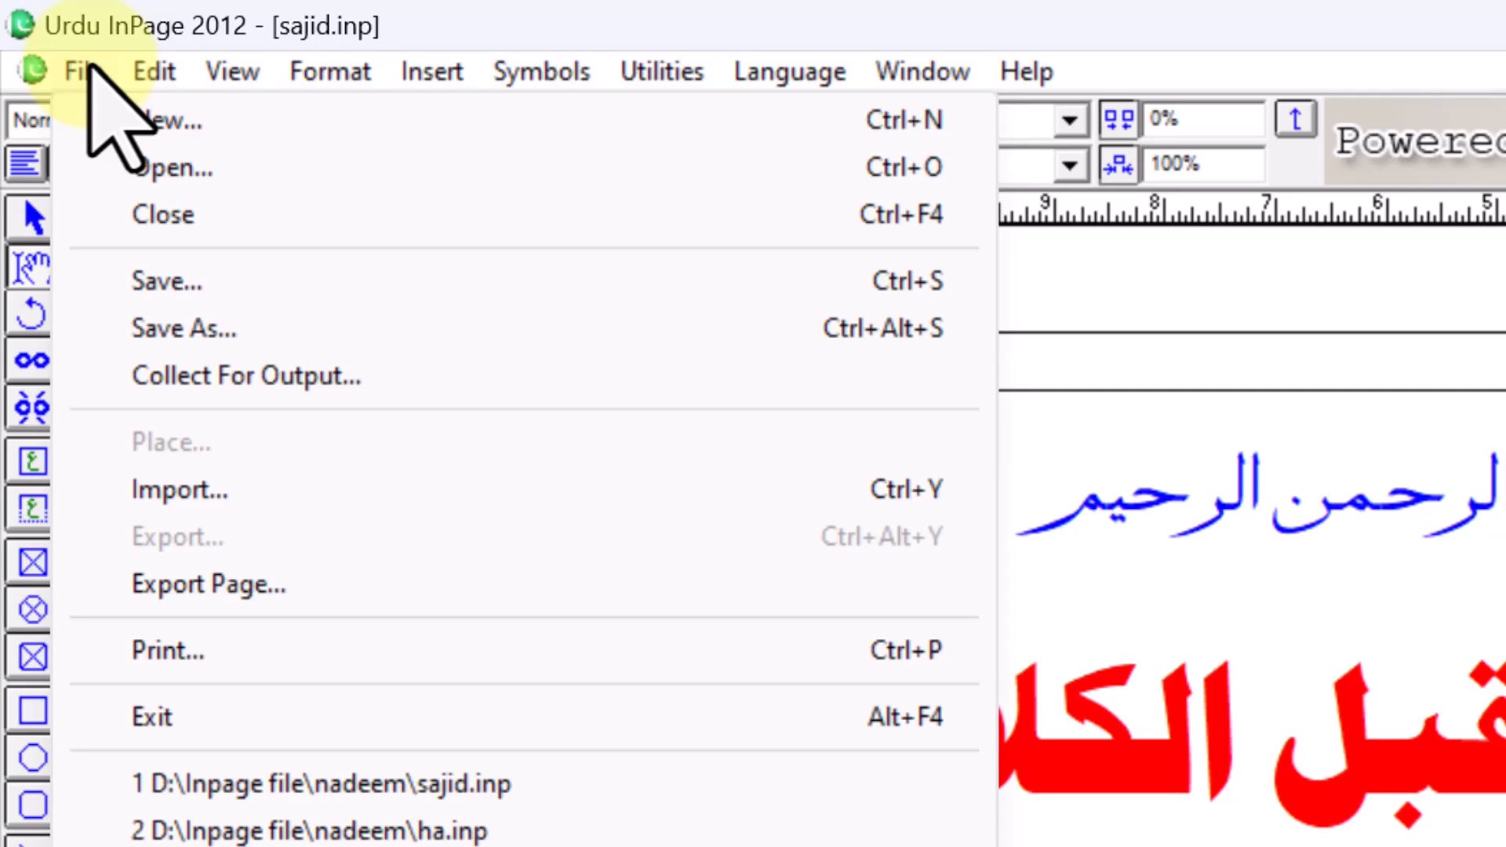
mouse_move(155, 73)
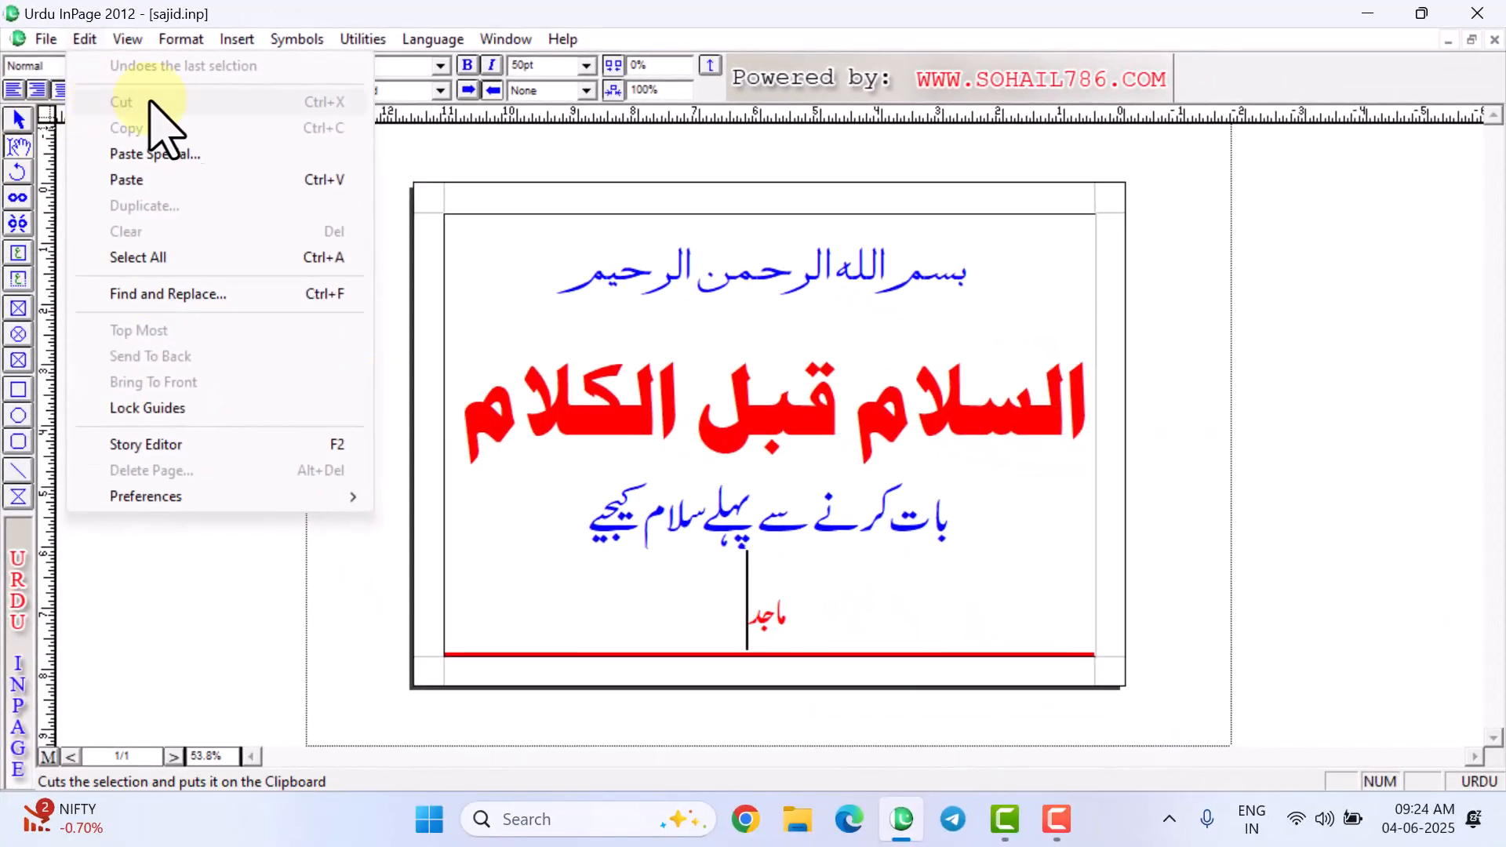
click(558, 451)
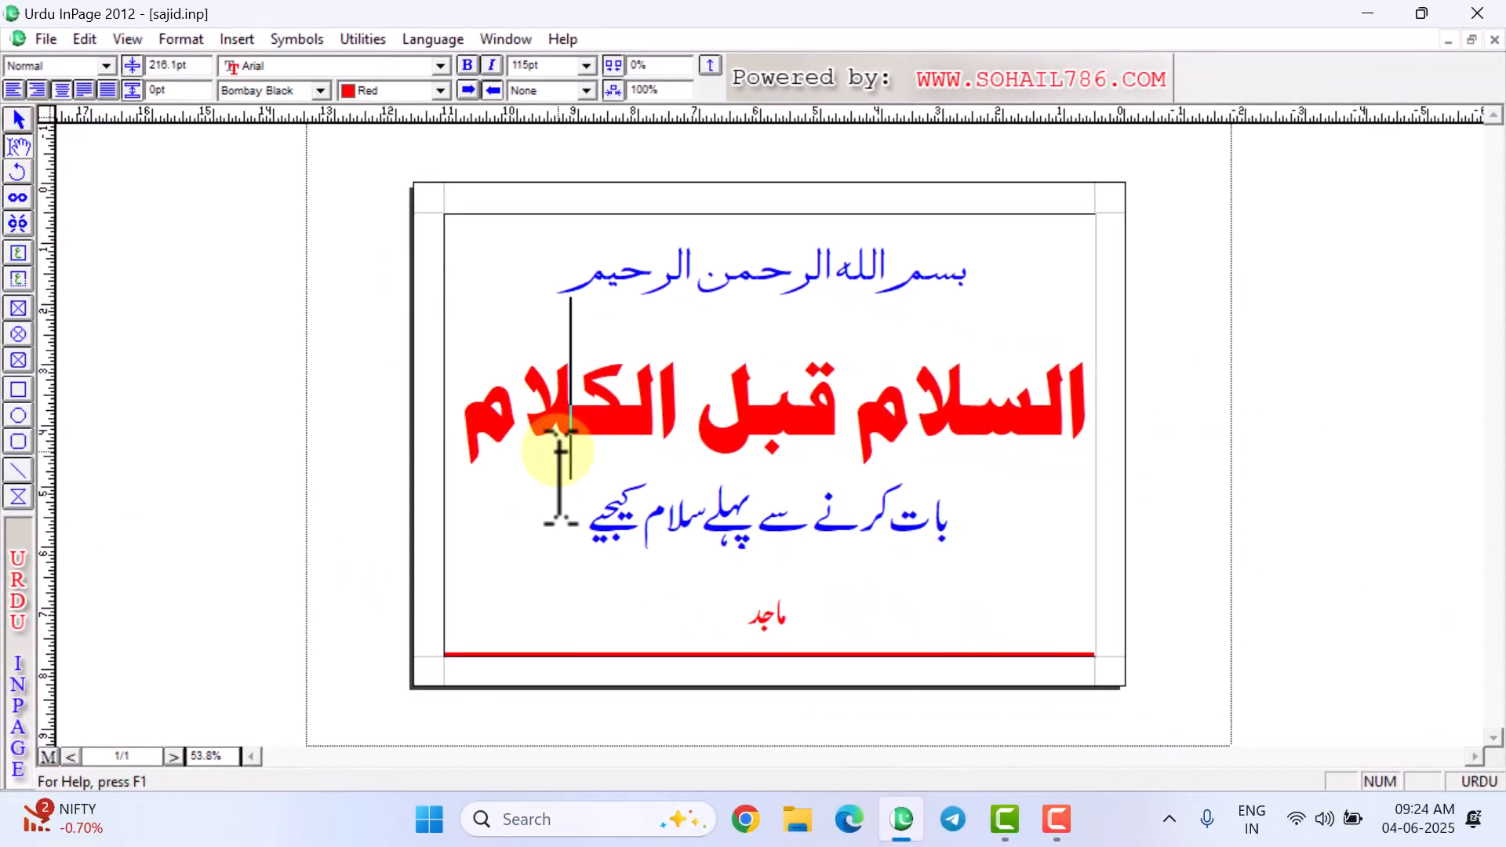